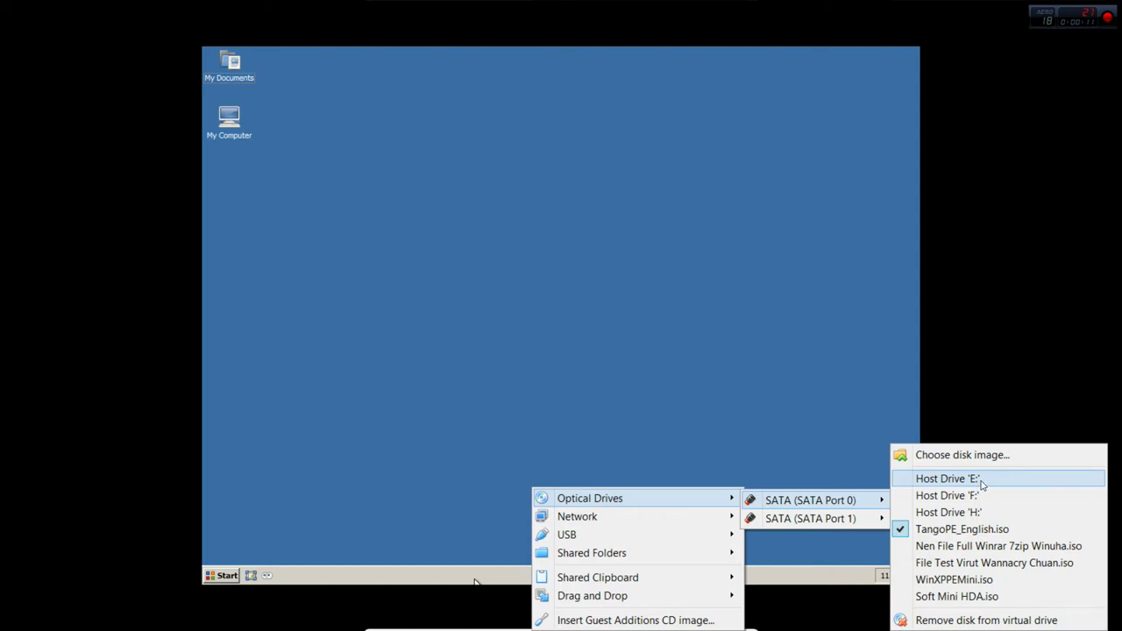
- Mount File Test Virut Wannacry Chuan.iso on SATA Port 0 and show My Computer with the folder tree in Details view
{"action": "left_click", "coordinate": [988, 568]}
{"action": "double_click", "coordinate": [230, 119]}
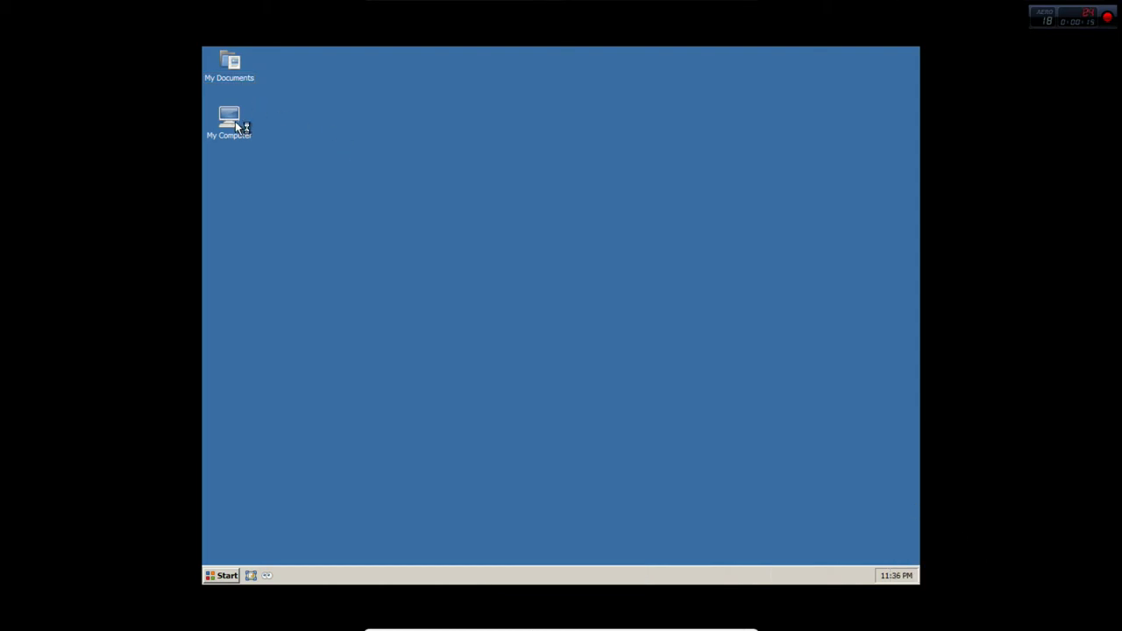
{"action": "double_click", "coordinate": [735, 150]}
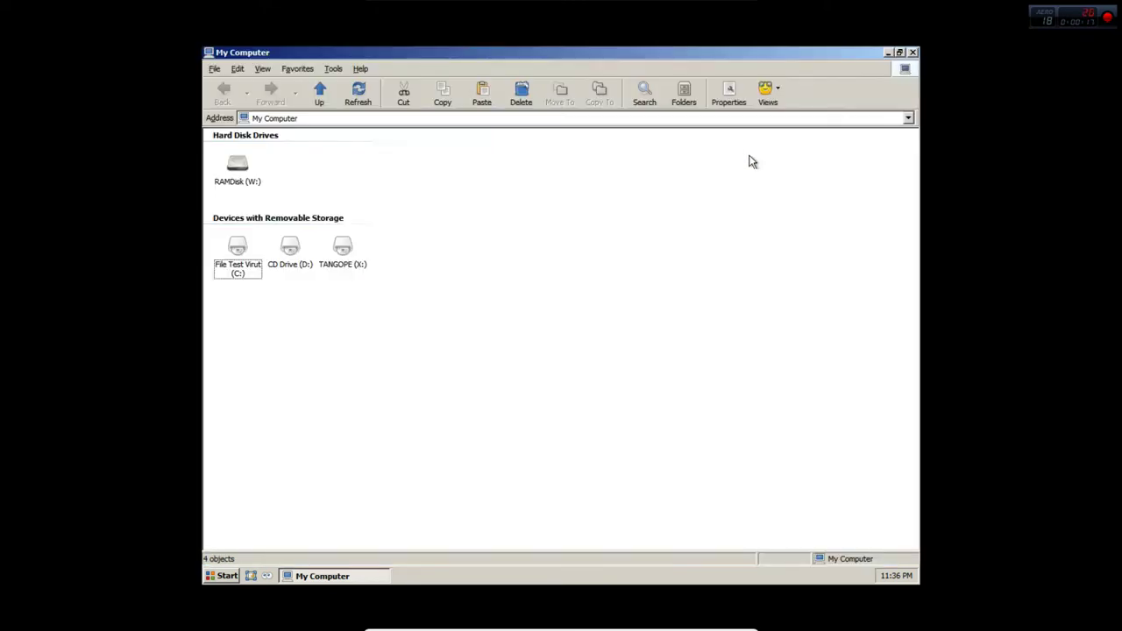
{"action": "left_click", "coordinate": [683, 98]}
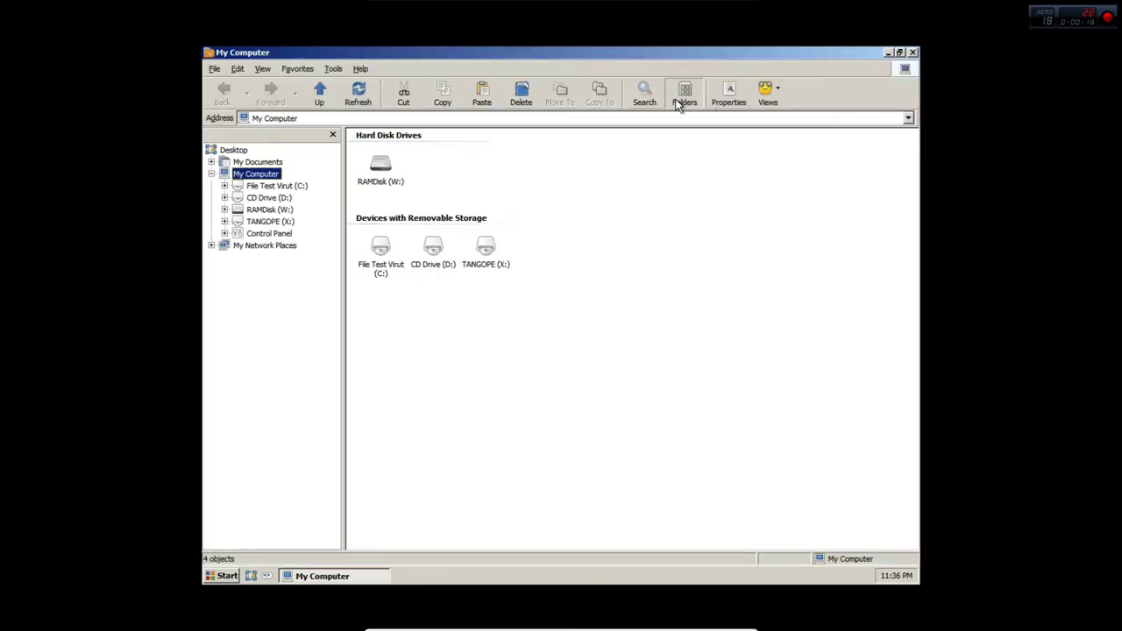
{"action": "left_click", "coordinate": [764, 98]}
{"action": "left_click", "coordinate": [765, 161]}
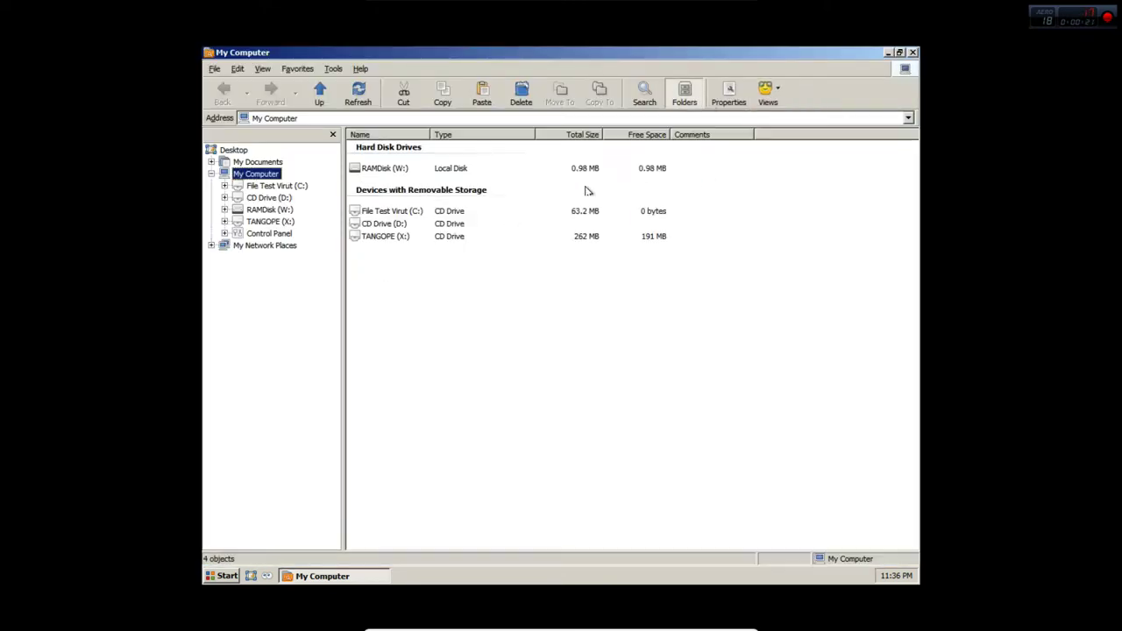
- Copy all files and folders from the File Test Virut (C:) drive
{"action": "left_click", "coordinate": [277, 186]}
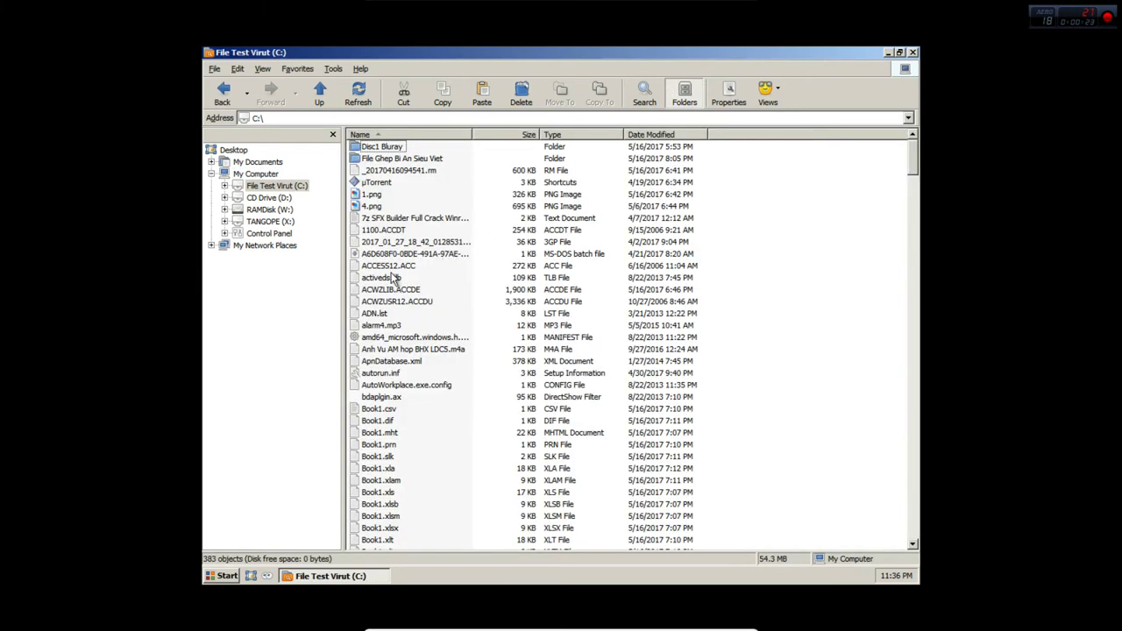
{"action": "key", "text": "ctrl+a"}
{"action": "right_click", "coordinate": [380, 265]}
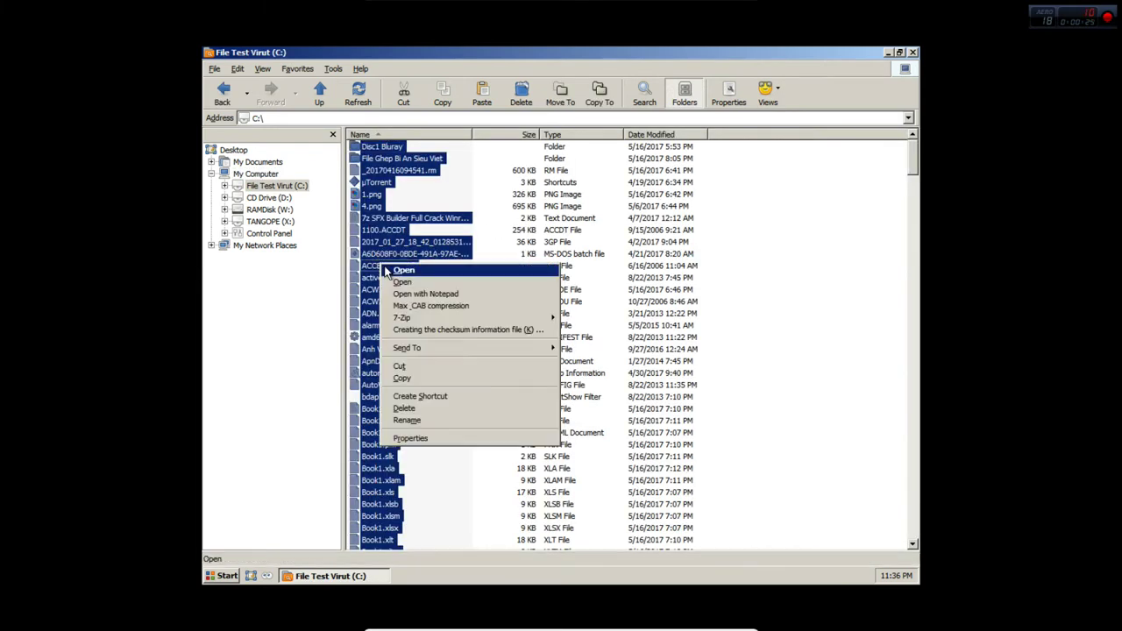
{"action": "mouse_move", "coordinate": [413, 317]}
{"action": "left_click", "coordinate": [403, 377]}
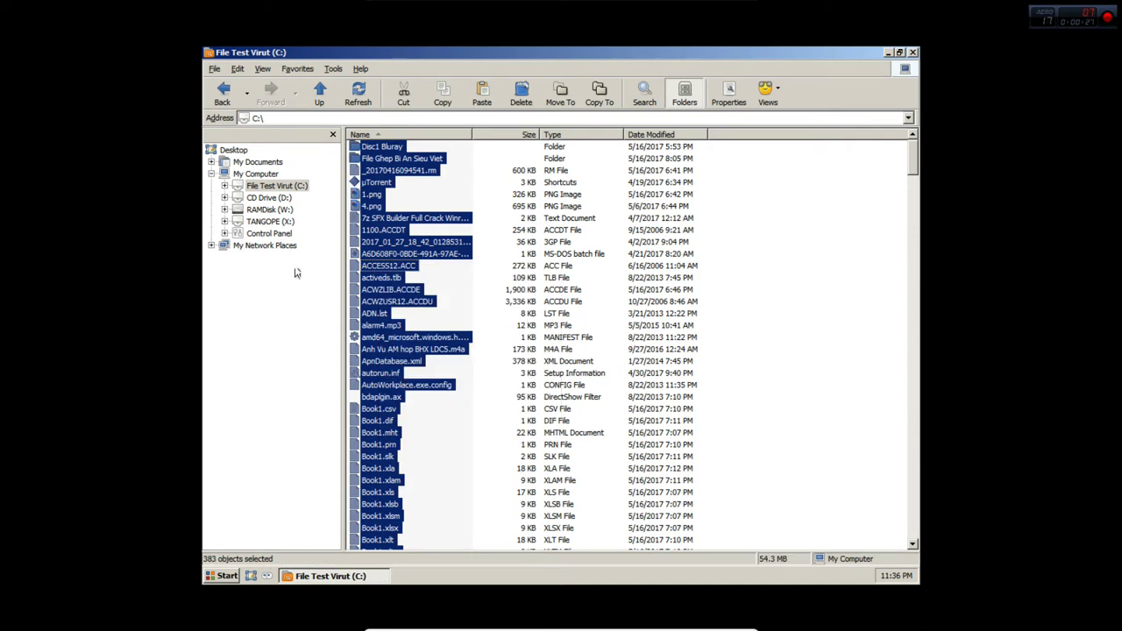
- Create a folder with the default name New Folder on the TANGOPE (X:) drive
{"action": "left_click", "coordinate": [257, 213]}
{"action": "left_click", "coordinate": [260, 222]}
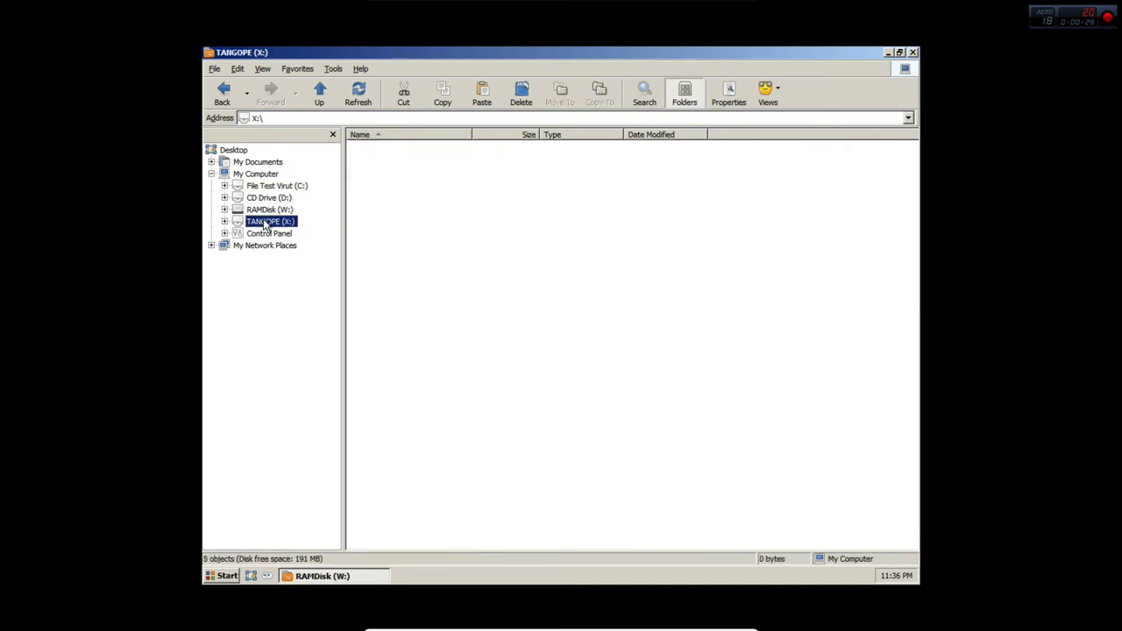
{"action": "right_click", "coordinate": [393, 235]}
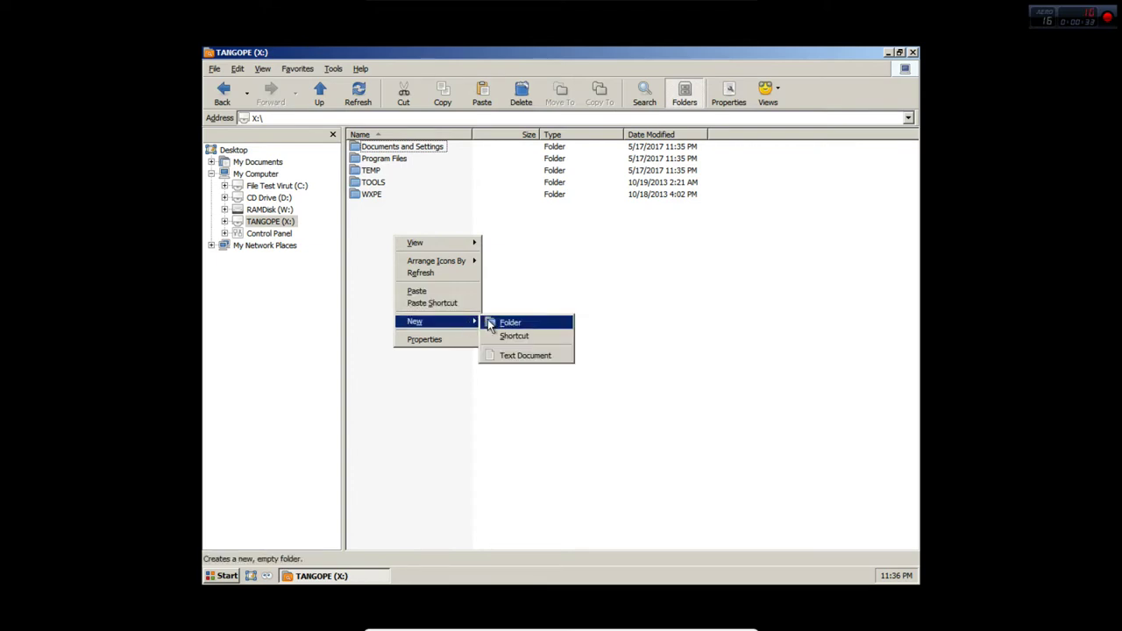
{"action": "left_click", "coordinate": [496, 321]}
{"action": "key", "text": "Return"}
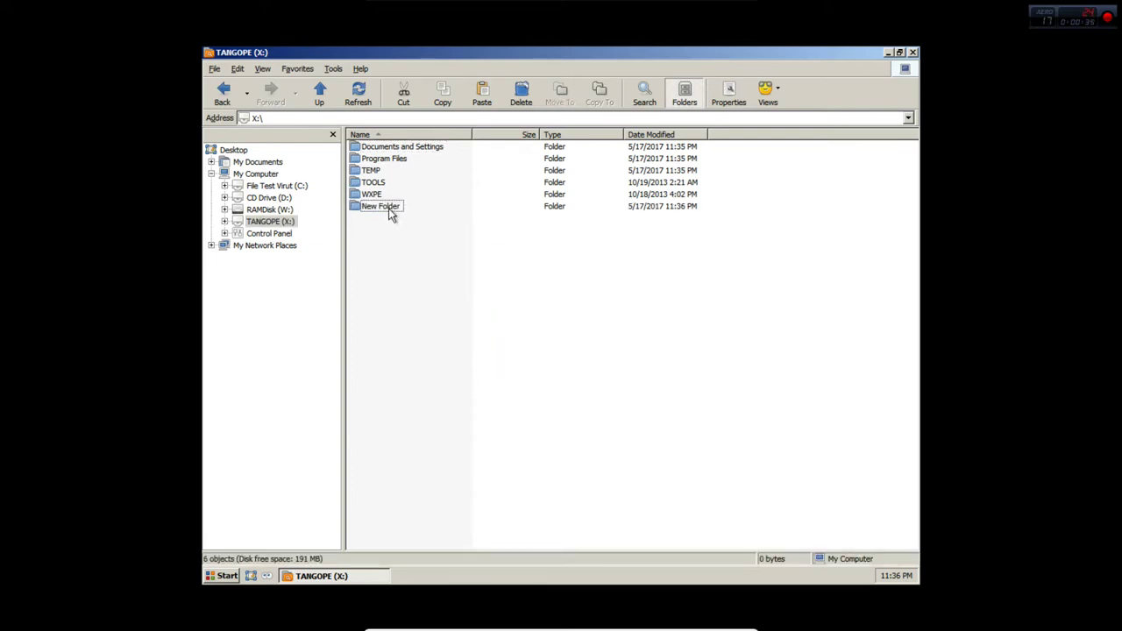
- Paste the copied files into New Folder on X: and sort the contents by type
{"action": "double_click", "coordinate": [390, 208]}
{"action": "right_click", "coordinate": [389, 208]}
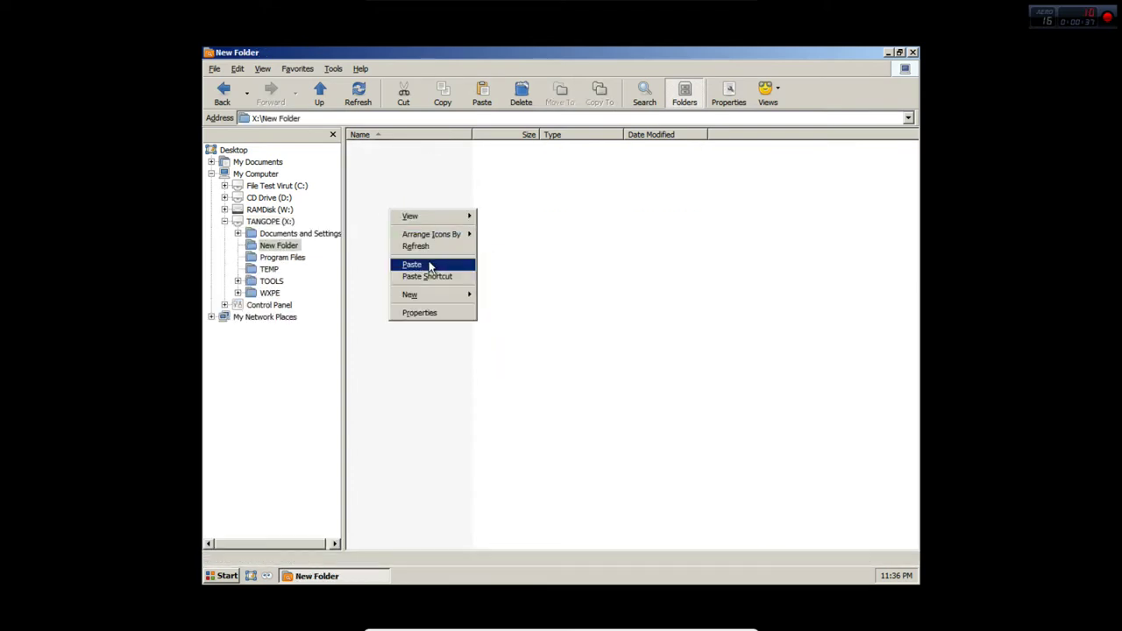
{"action": "left_click", "coordinate": [429, 263]}
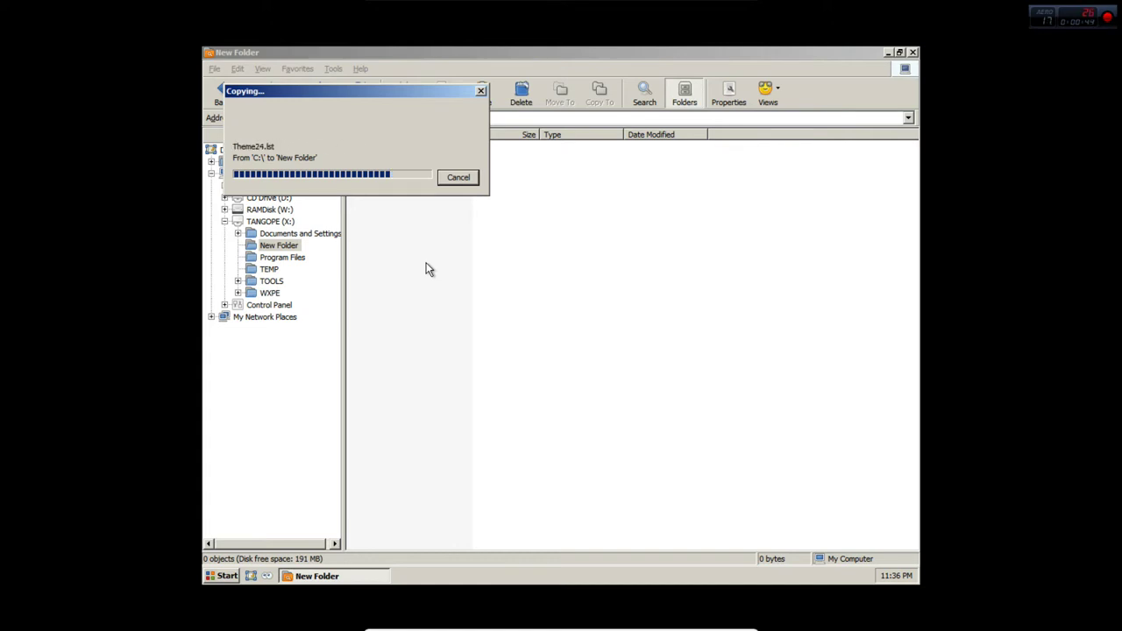
{"action": "left_click", "coordinate": [768, 93]}
{"action": "left_click", "coordinate": [552, 199]}
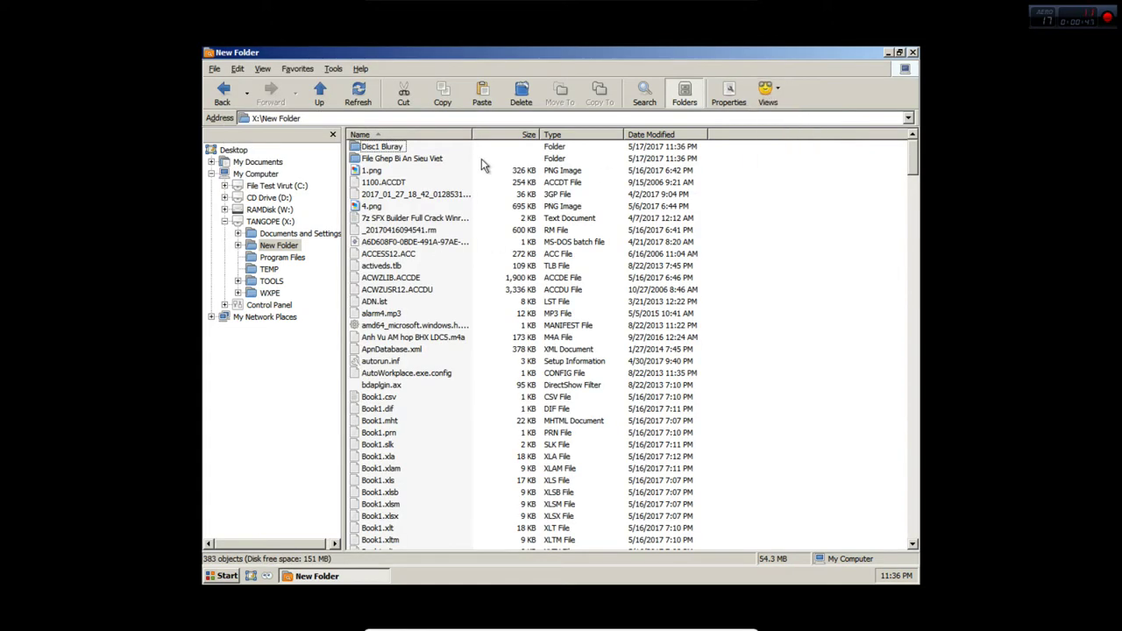
{"action": "left_click", "coordinate": [566, 136]}
{"action": "left_click", "coordinate": [431, 185]}
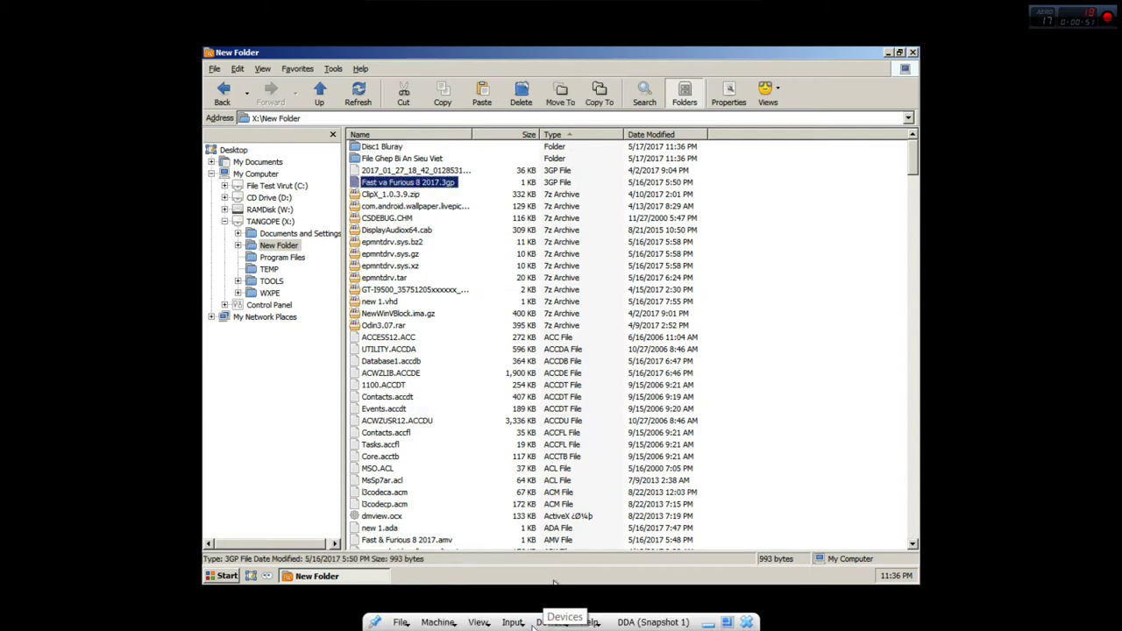
- Mount Nen File Full Winrar 7zip Winuha.iso in the virtual machine's SATA Port 0 optical drive
{"action": "left_click", "coordinate": [549, 623]}
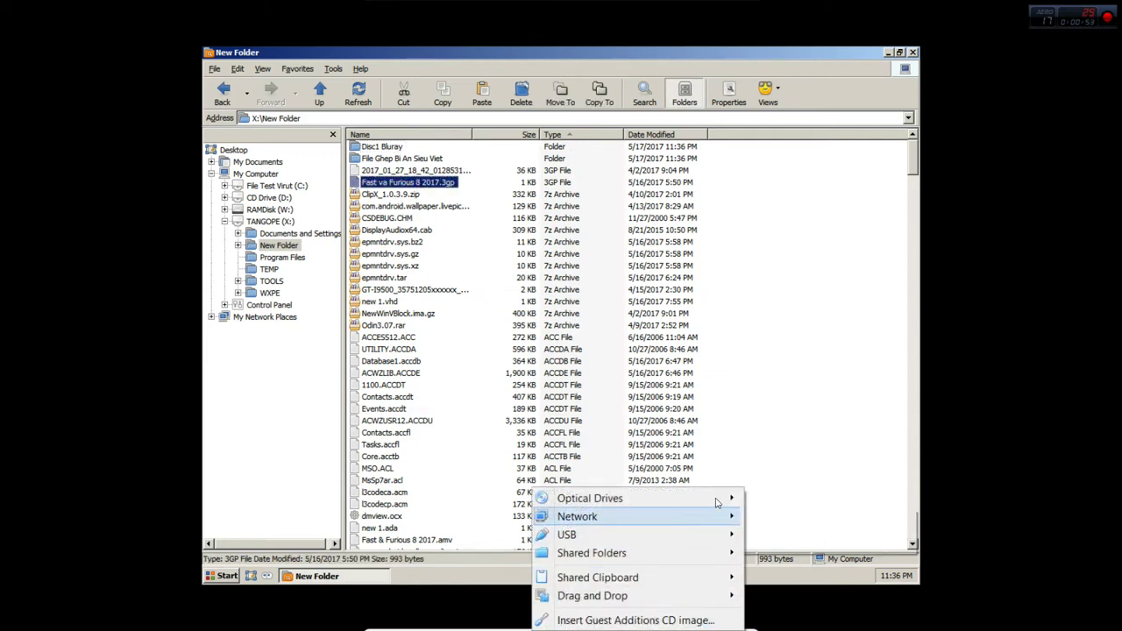
{"action": "mouse_move", "coordinate": [724, 502]}
{"action": "mouse_move", "coordinate": [774, 501]}
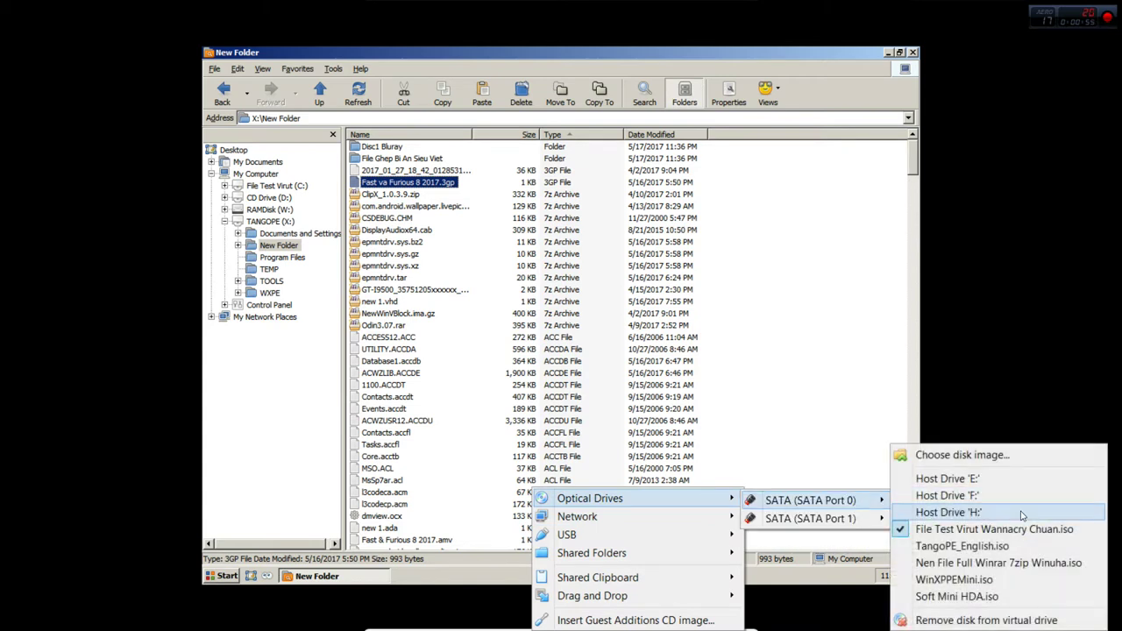
{"action": "left_click", "coordinate": [1013, 562]}
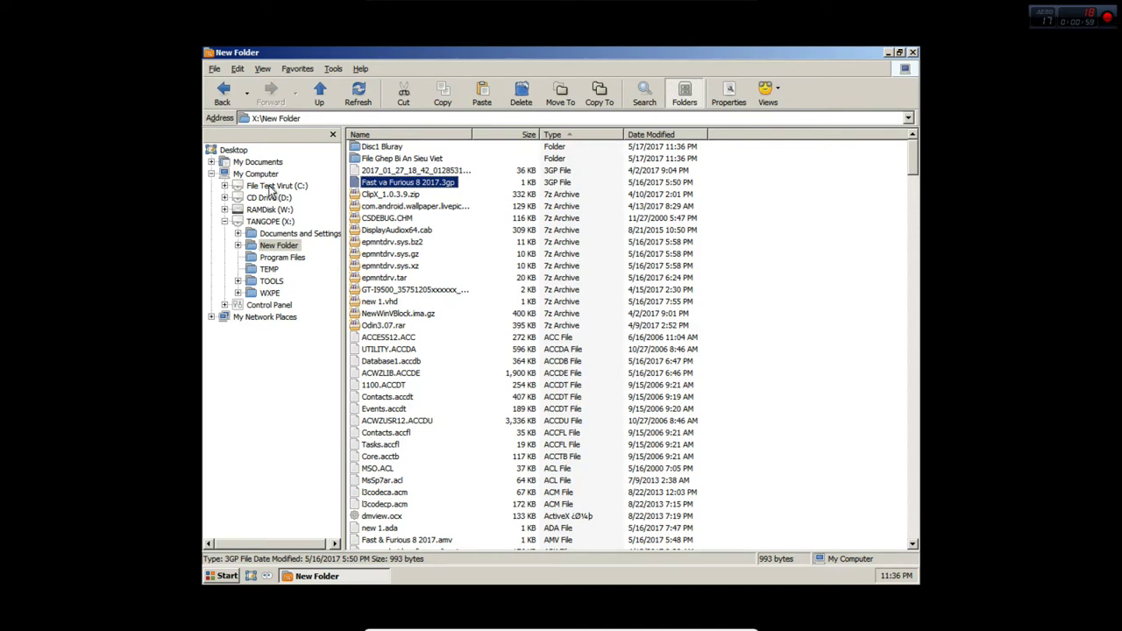
- Copy all folders and applications from the newly mounted disc in drive C:
{"action": "left_click", "coordinate": [271, 188]}
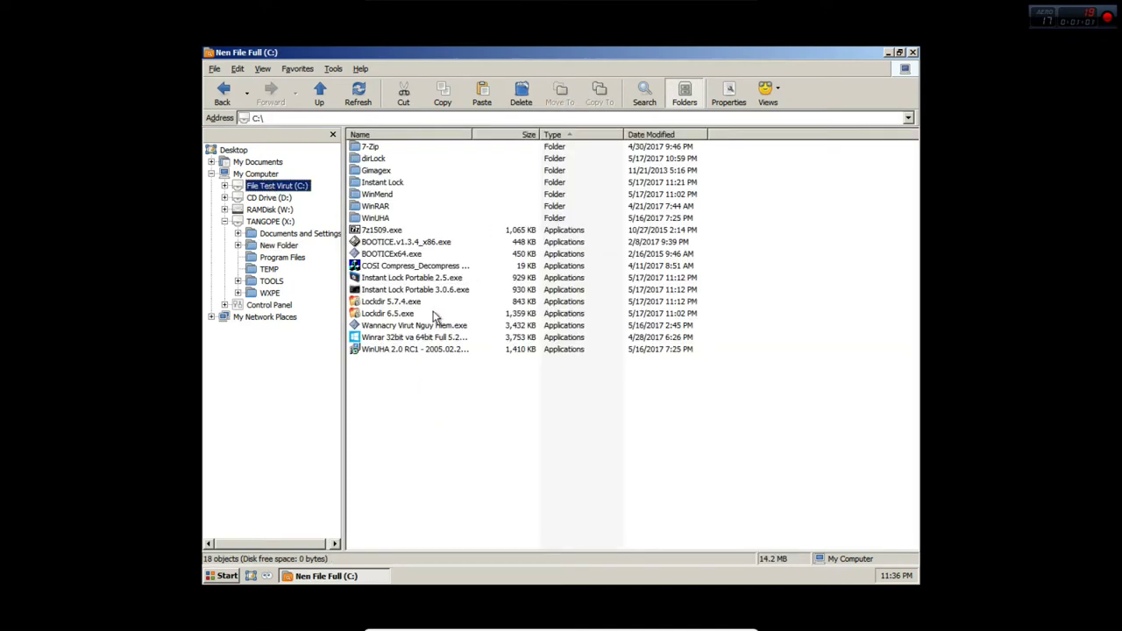
{"action": "left_click", "coordinate": [459, 398]}
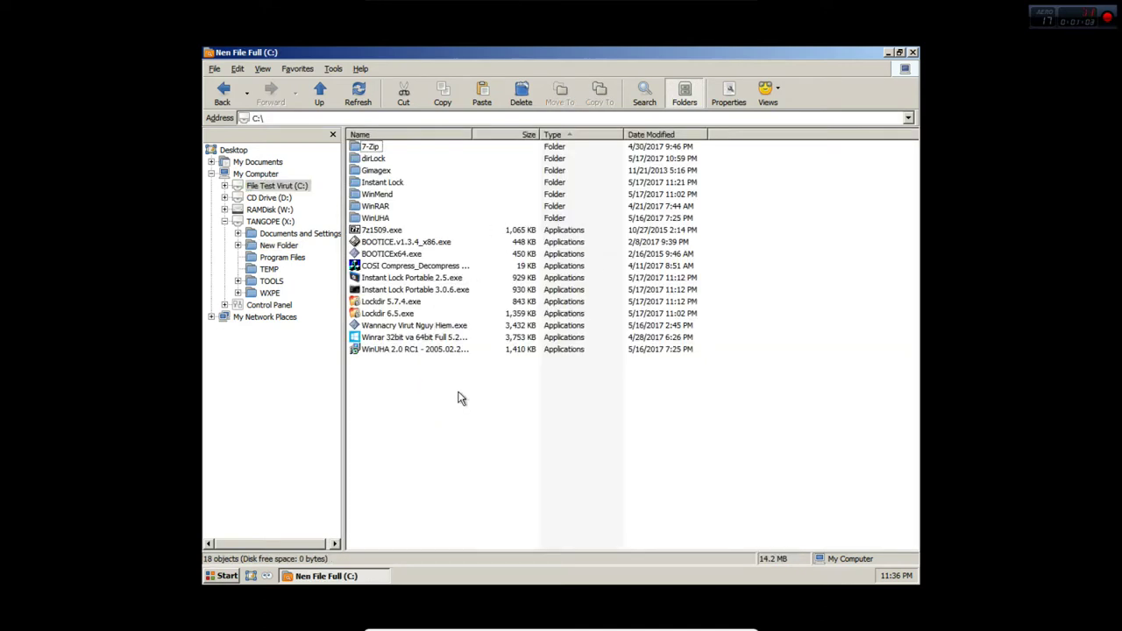
{"action": "key", "text": "ctrl+a"}
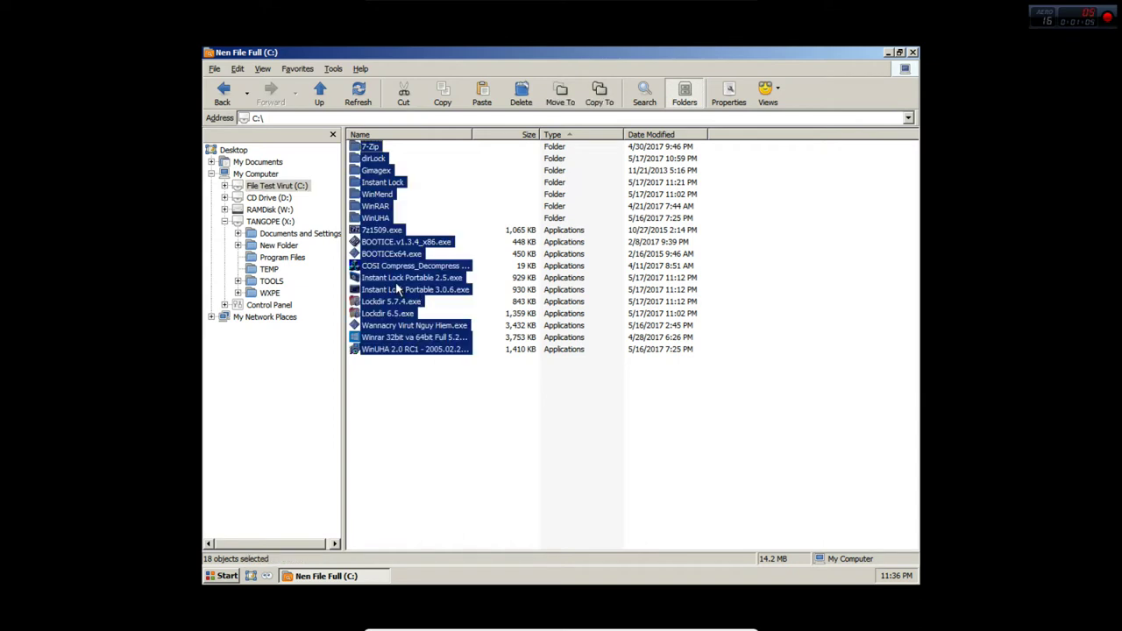
{"action": "right_click", "coordinate": [399, 283]}
{"action": "left_click", "coordinate": [425, 399]}
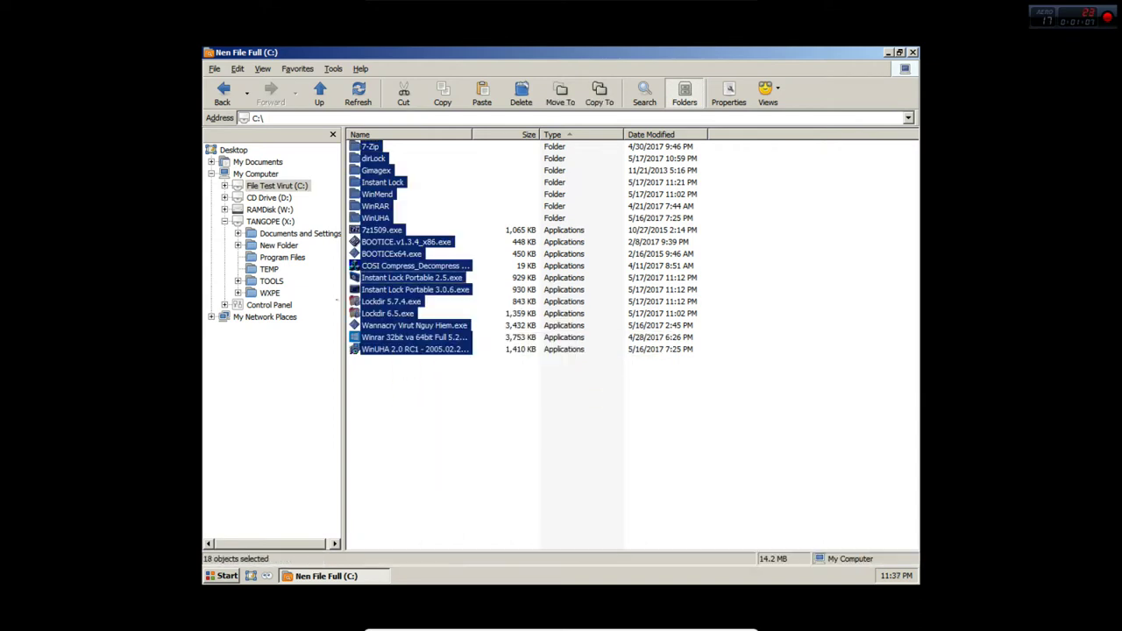
- Paste the copied items into the File Ghep Bi An Sieu Viet folder inside New Folder and slightly widen the folder tree
{"action": "left_click", "coordinate": [292, 247]}
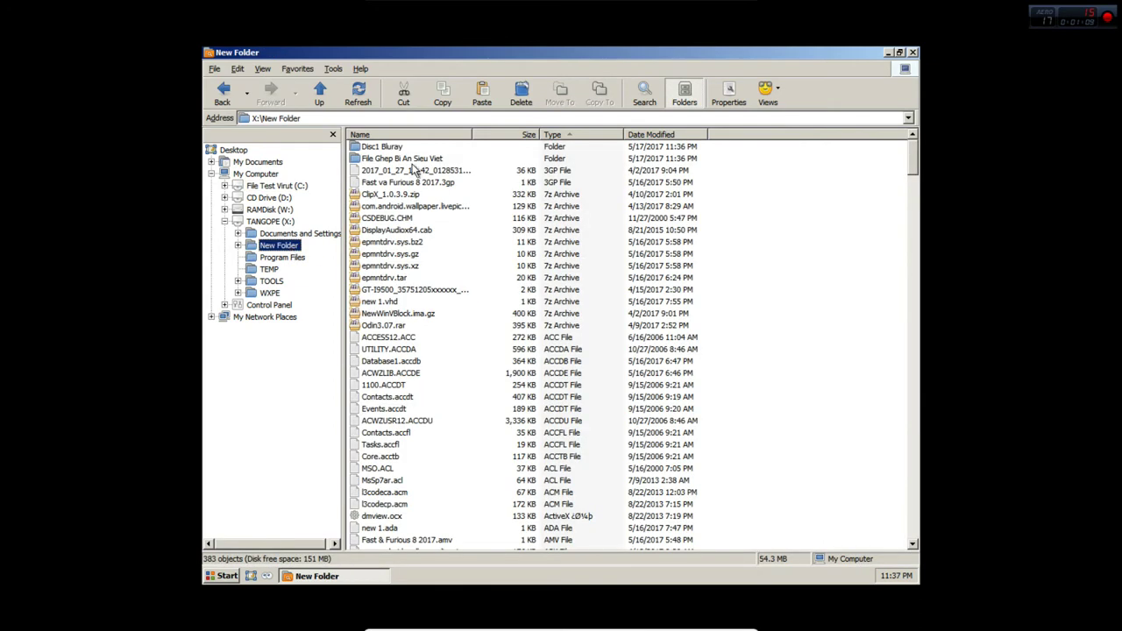
{"action": "left_click", "coordinate": [419, 161]}
{"action": "double_click", "coordinate": [419, 161]}
{"action": "right_click", "coordinate": [402, 199]}
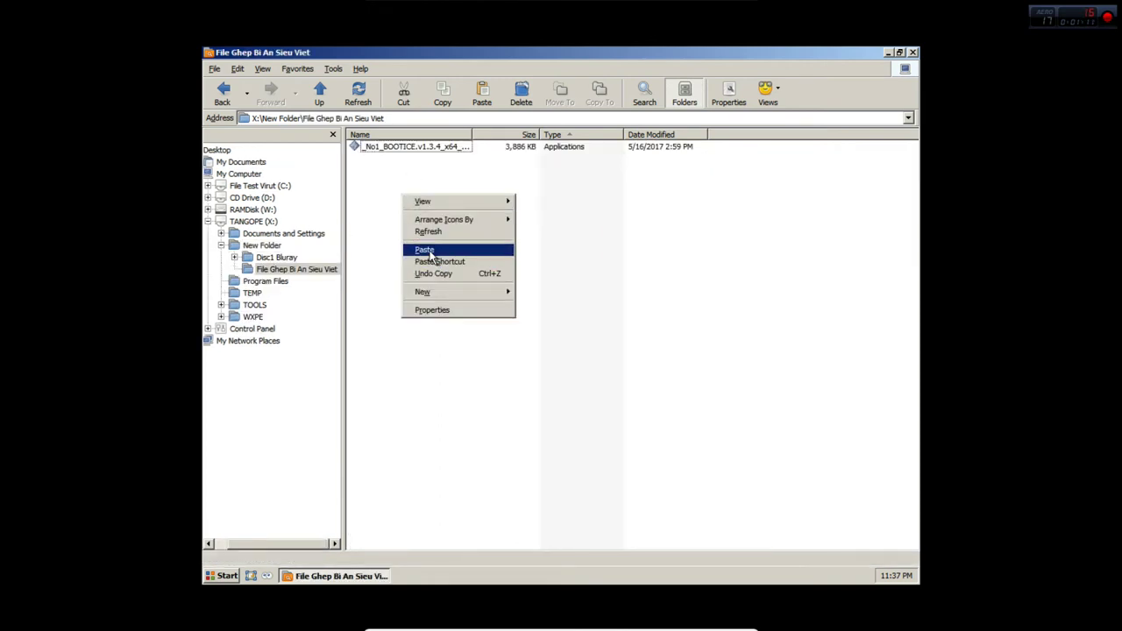
{"action": "left_click", "coordinate": [426, 251]}
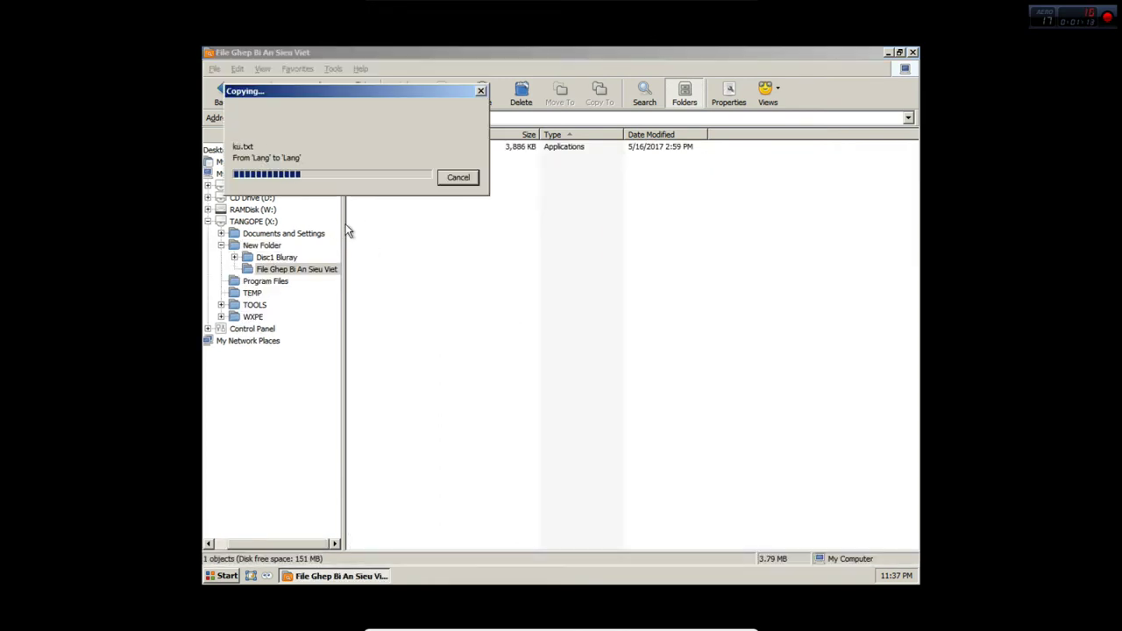
{"action": "mouse_move", "coordinate": [348, 230]}
{"action": "left_mouse_down"}
{"action": "mouse_move", "coordinate": [400, 225]}
{"action": "mouse_move", "coordinate": [357, 225]}
{"action": "left_mouse_up"}
- Examine the copied files in New Folder, File Ghep Bi An Sieu Viet and its WinUHA subfolder
{"action": "left_click", "coordinate": [462, 276]}
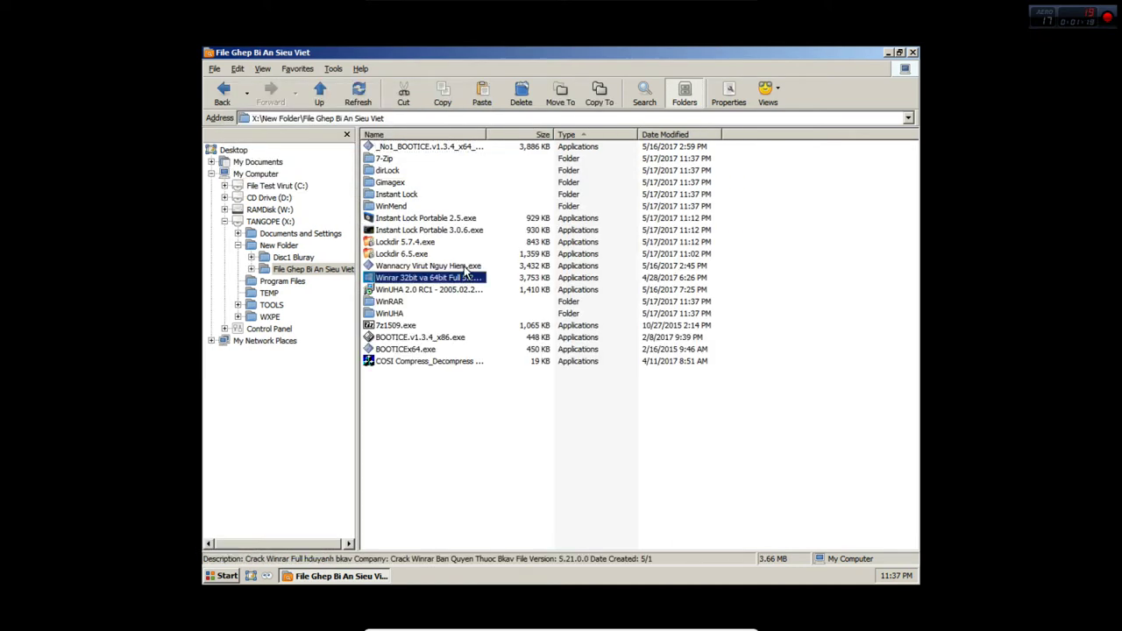
{"action": "left_click", "coordinate": [465, 268]}
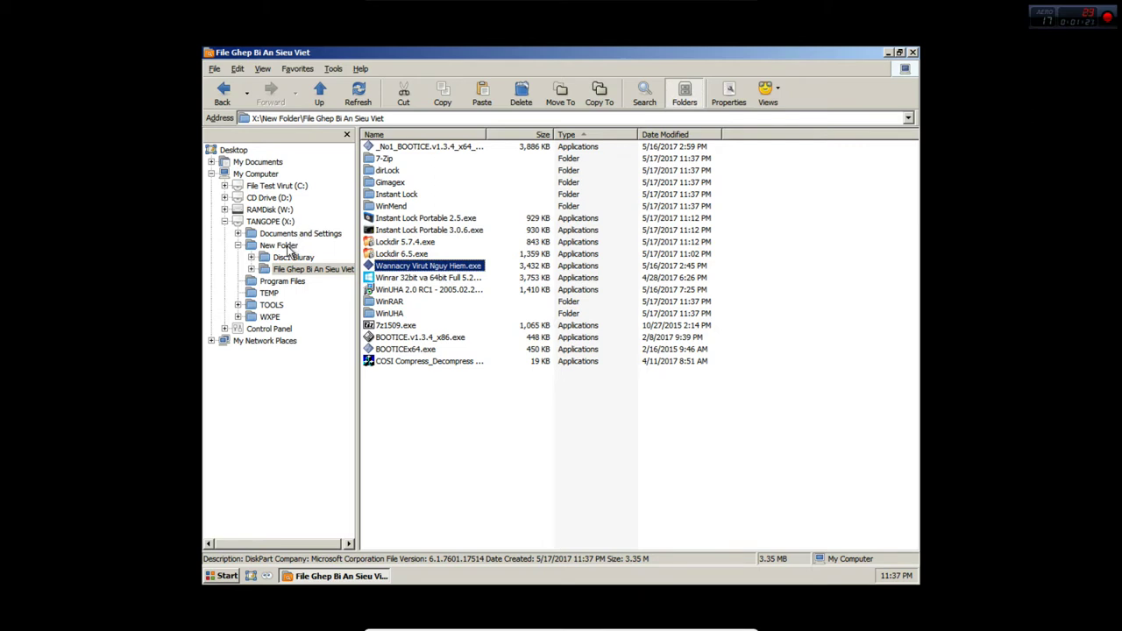
{"action": "right_click", "coordinate": [393, 273]}
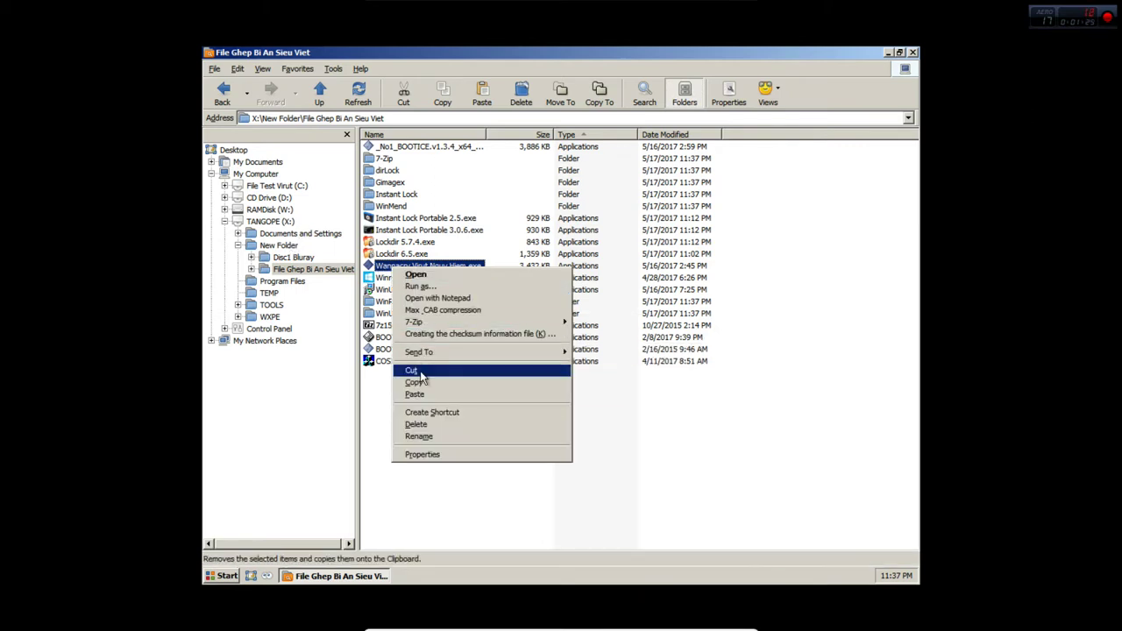
{"action": "left_click", "coordinate": [281, 246]}
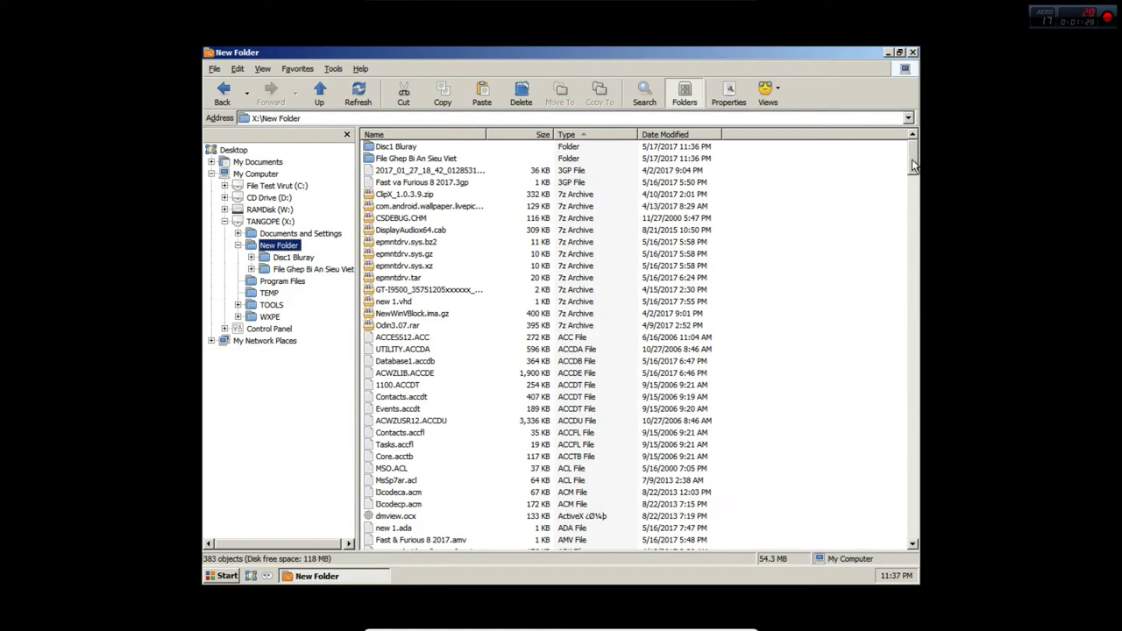
{"action": "left_click_drag", "start_coordinate": [914, 163], "coordinate": [914, 532]}
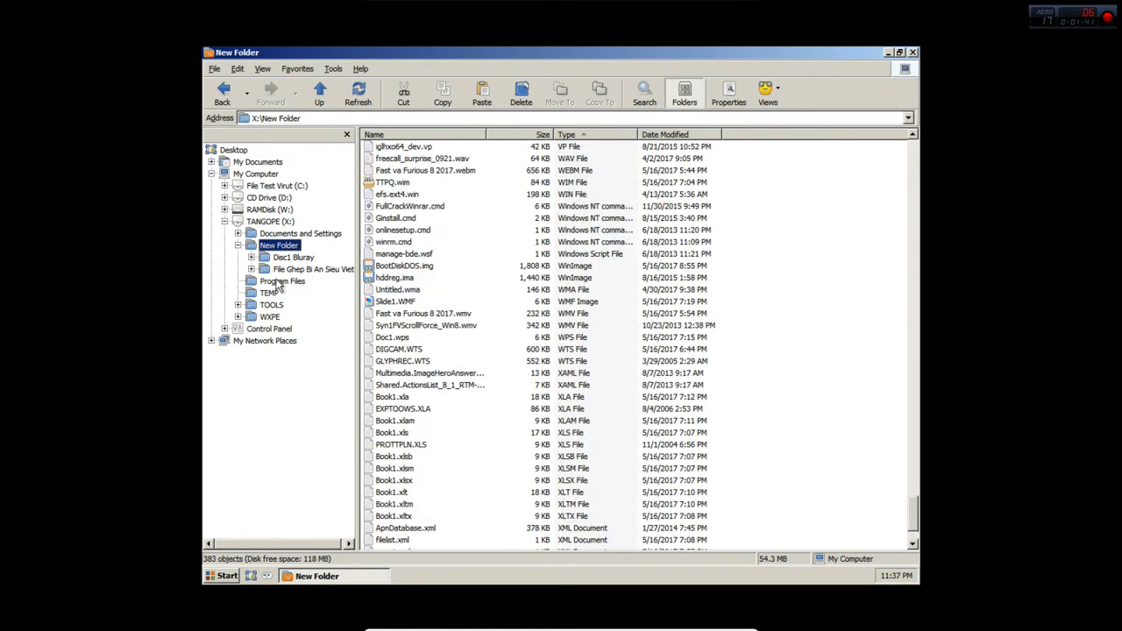
{"action": "left_click", "coordinate": [313, 270]}
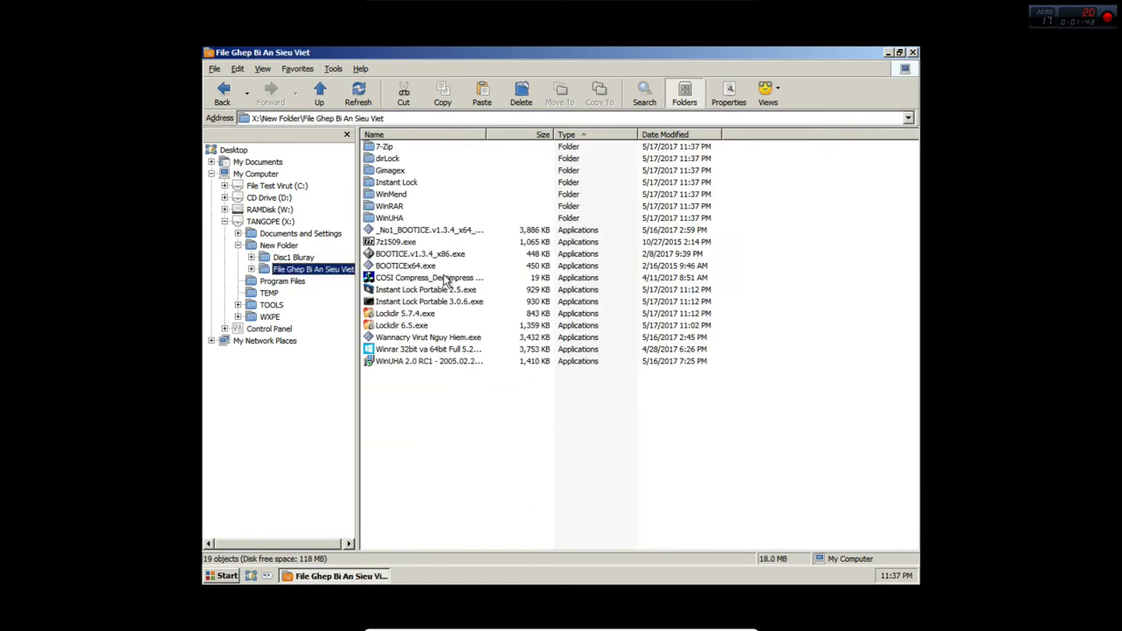
{"action": "double_click", "coordinate": [399, 218]}
{"action": "left_click", "coordinate": [224, 92]}
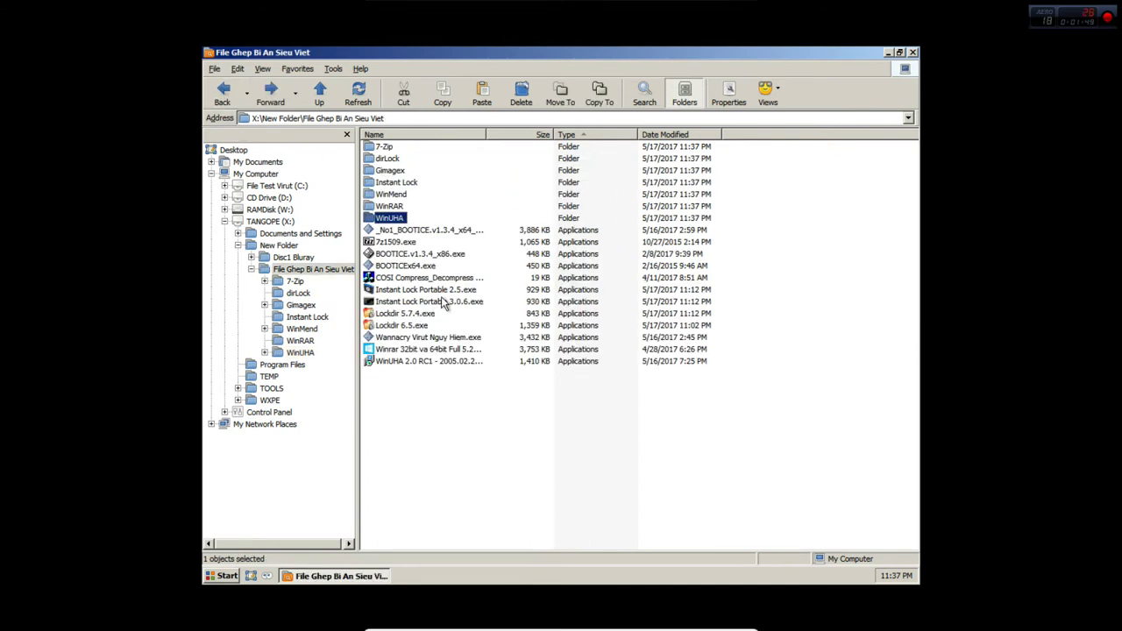
- Run Wannacry Virut Nguy Hiem.exe and inspect the 00000000.eky file and the WinUHA folder's contents
{"action": "left_click", "coordinate": [434, 338]}
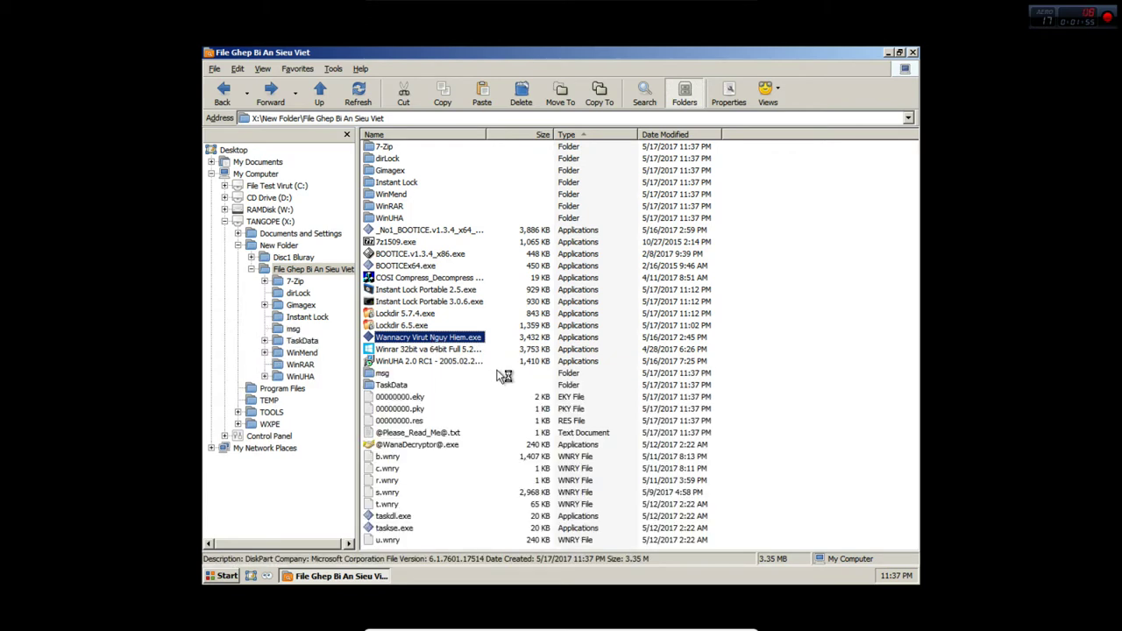
{"action": "left_click", "coordinate": [419, 397]}
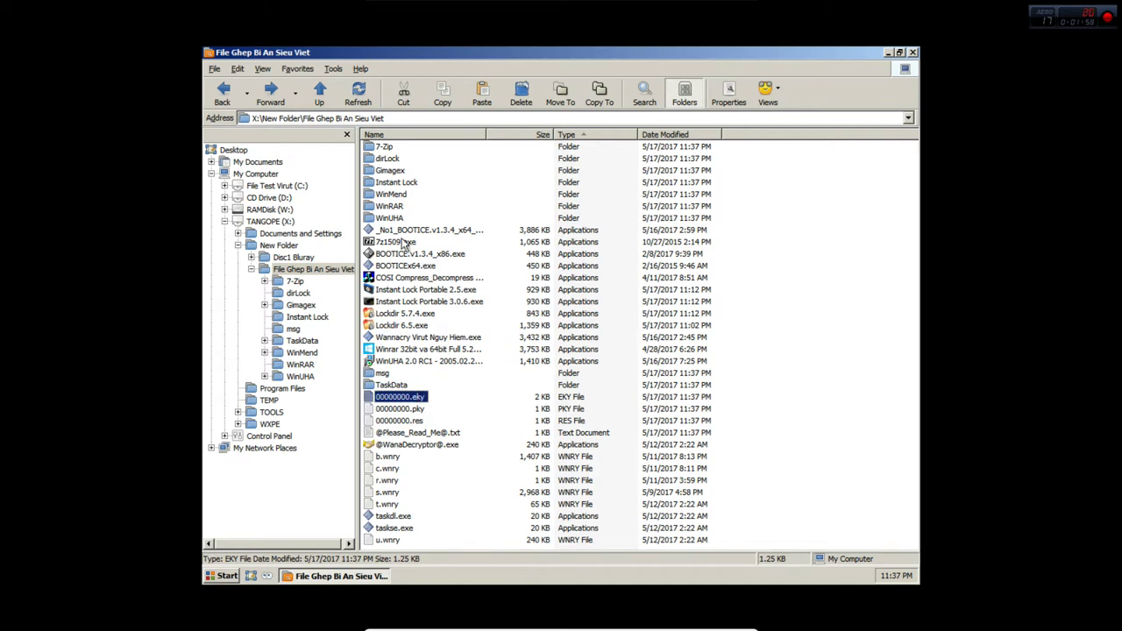
{"action": "double_click", "coordinate": [391, 217]}
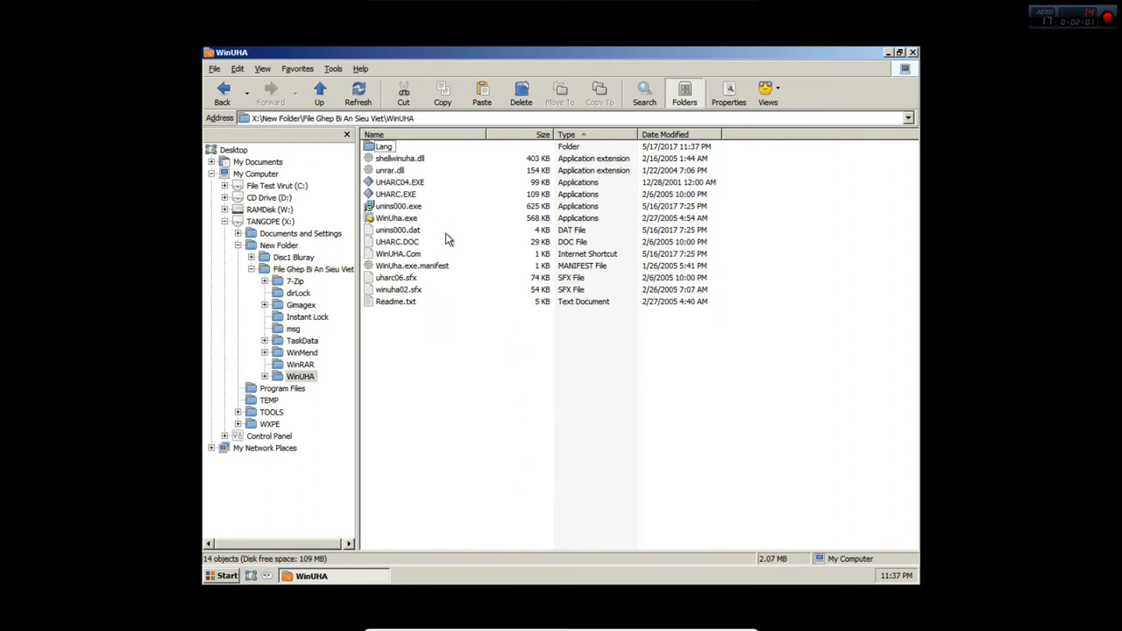
{"action": "left_click", "coordinate": [223, 91]}
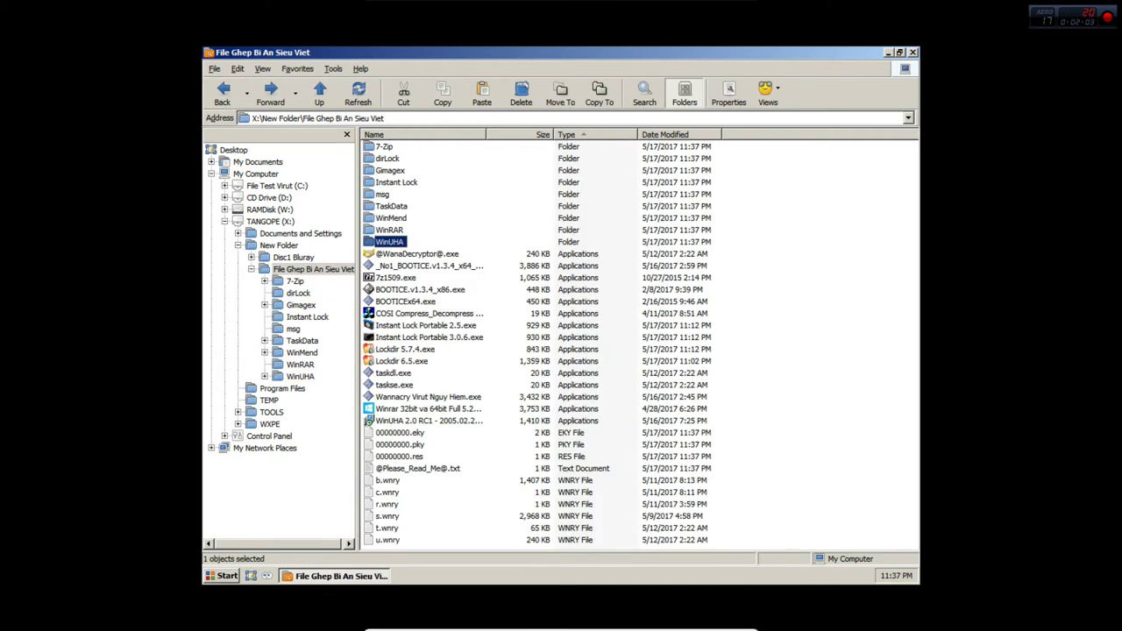
{"action": "left_click", "coordinate": [443, 410]}
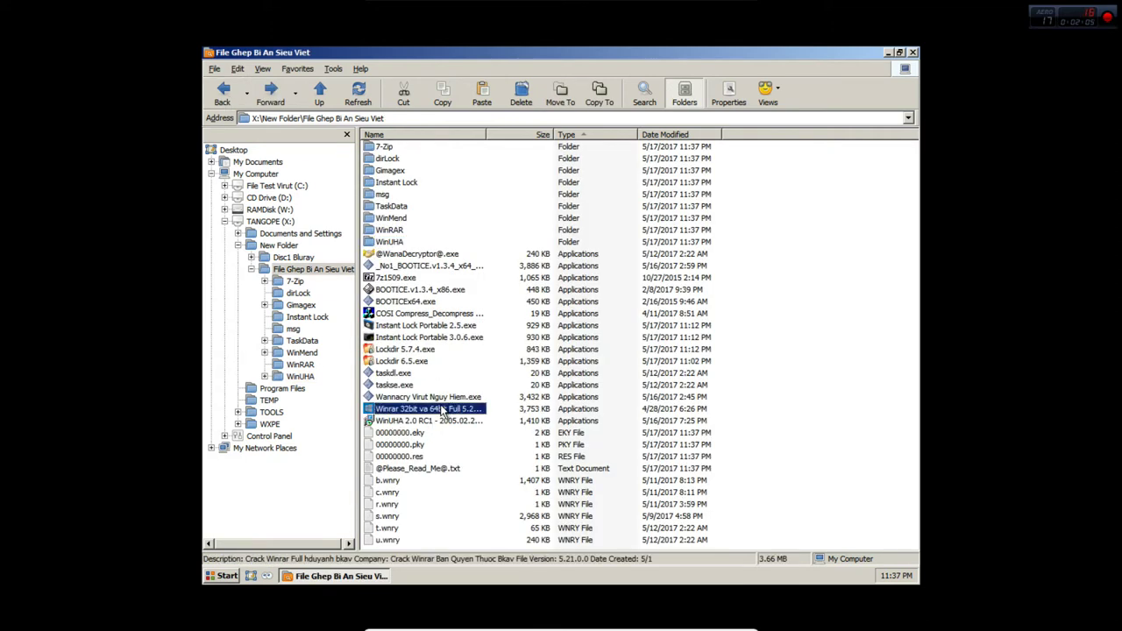
{"action": "left_click", "coordinate": [449, 255]}
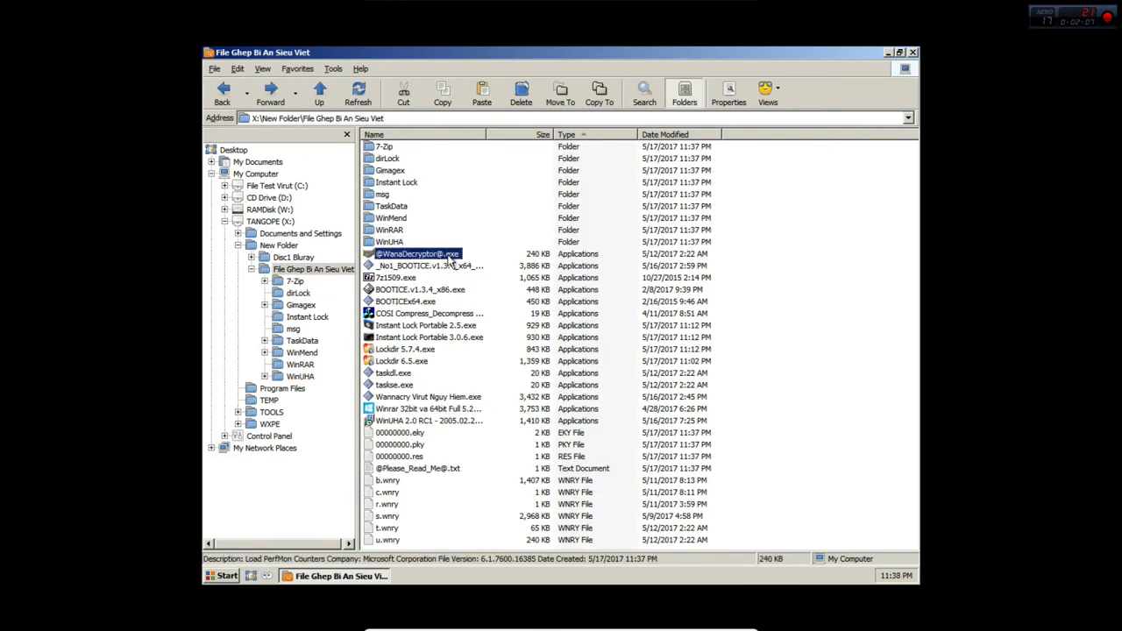
{"action": "double_click", "coordinate": [450, 256]}
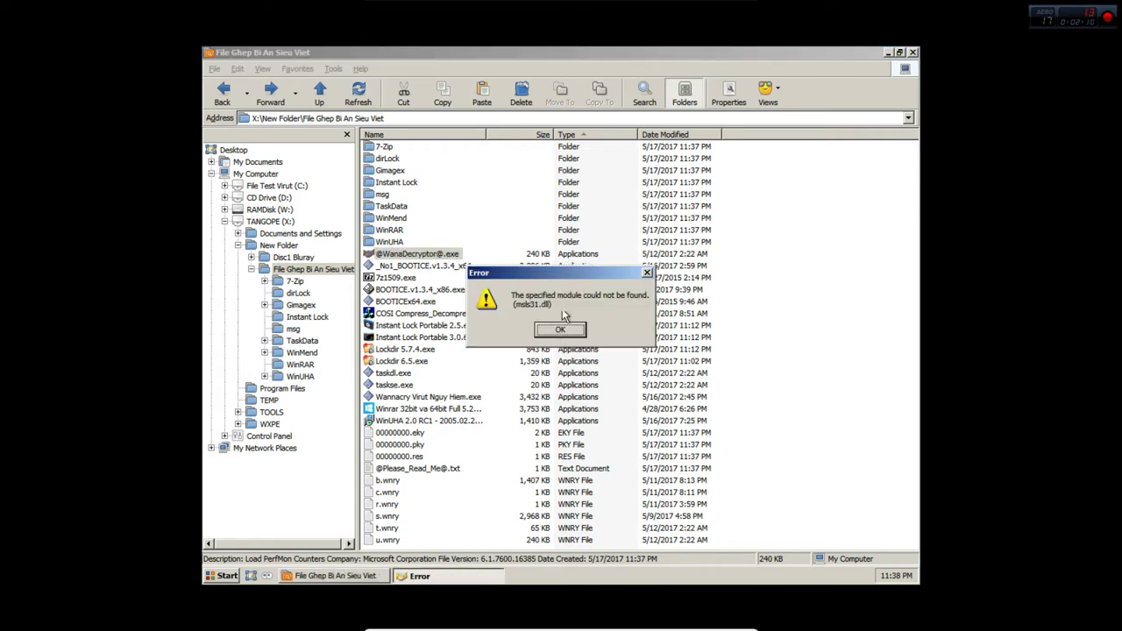
{"action": "left_click_drag", "start_coordinate": [572, 273], "coordinate": [829, 299]}
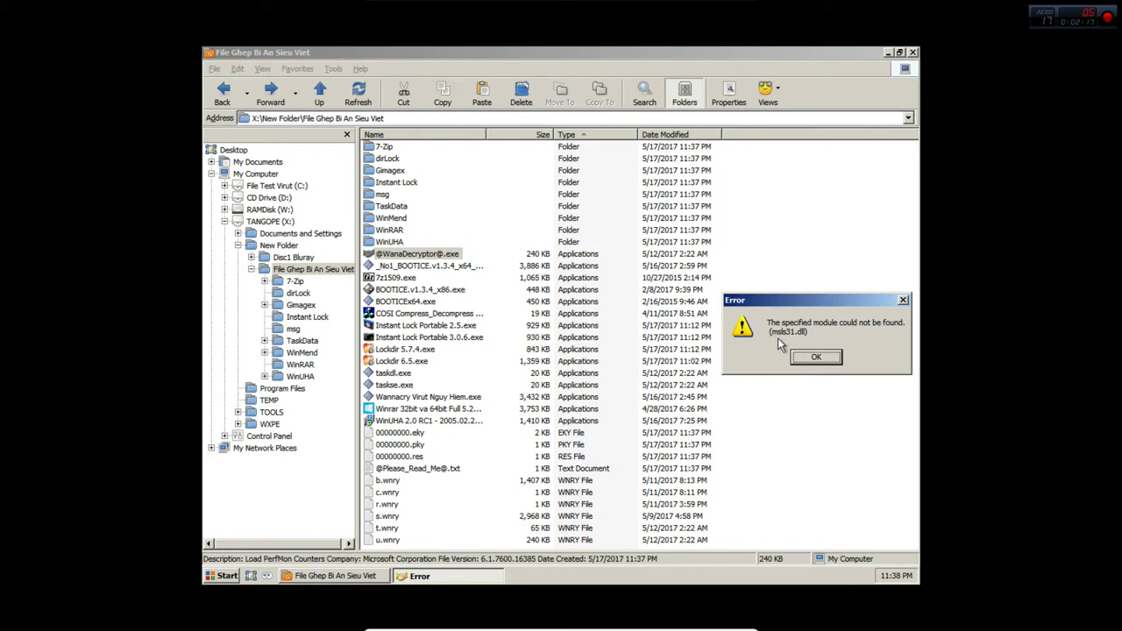
{"action": "left_click", "coordinate": [707, 121]}
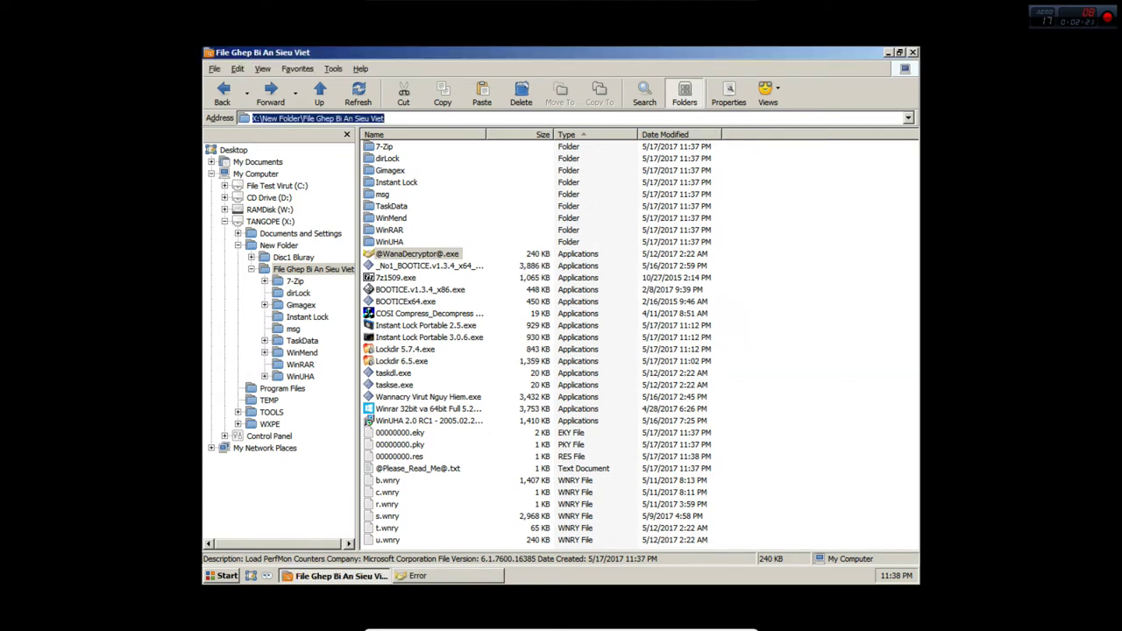
{"action": "left_click", "coordinate": [466, 579]}
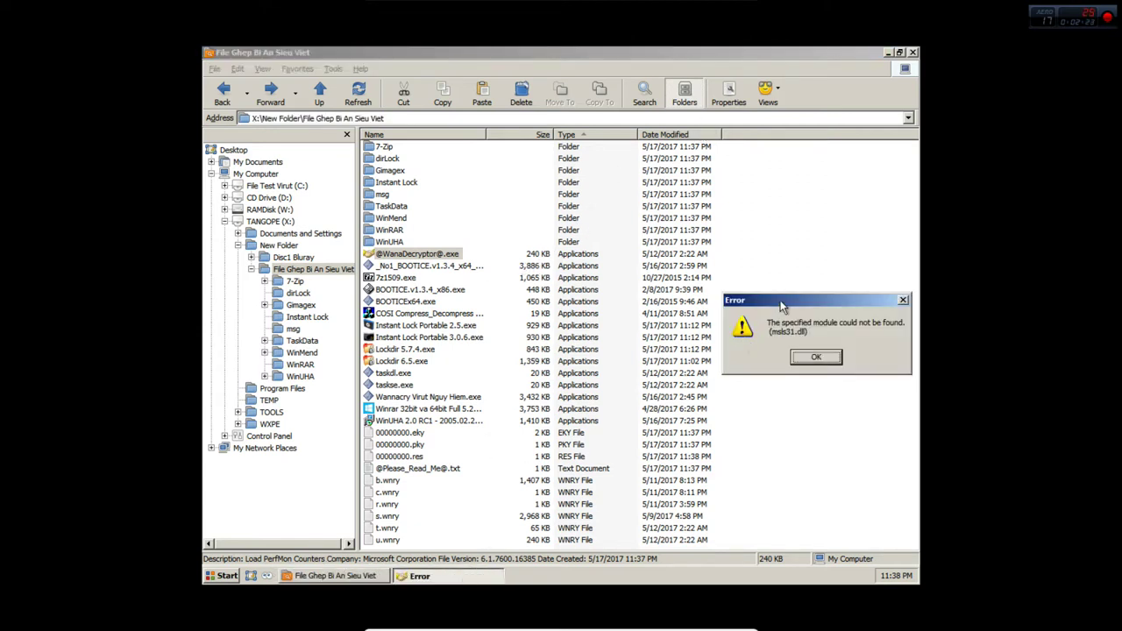
{"action": "left_click_drag", "start_coordinate": [785, 299], "coordinate": [577, 324]}
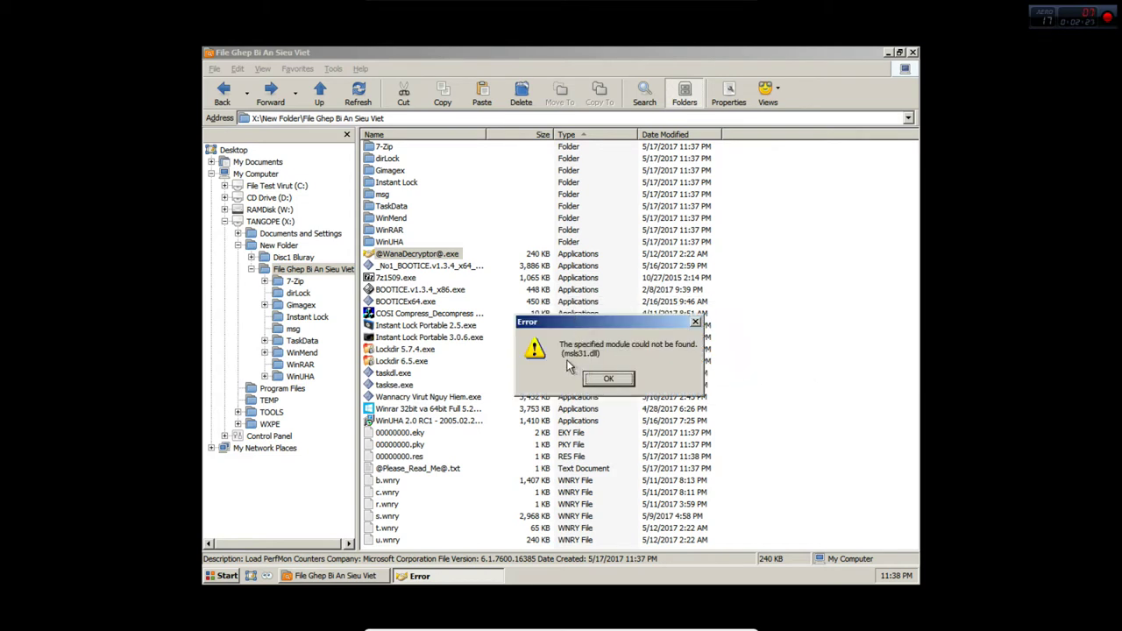
{"action": "left_click", "coordinate": [609, 379]}
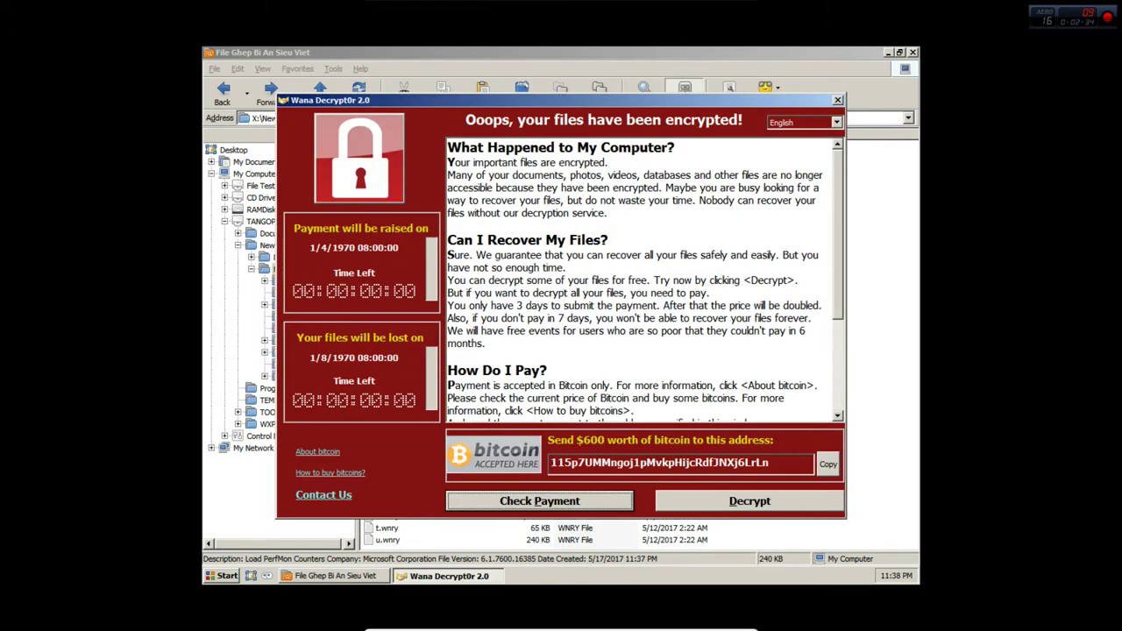
{"action": "left_click", "coordinate": [838, 102]}
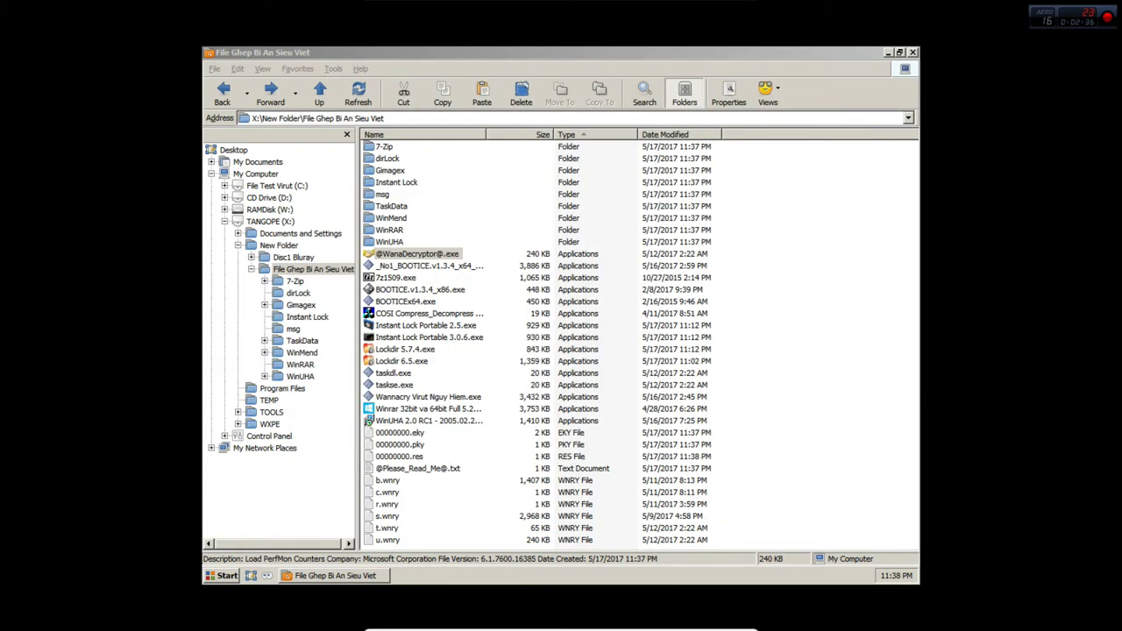
{"action": "double_click", "coordinate": [436, 255]}
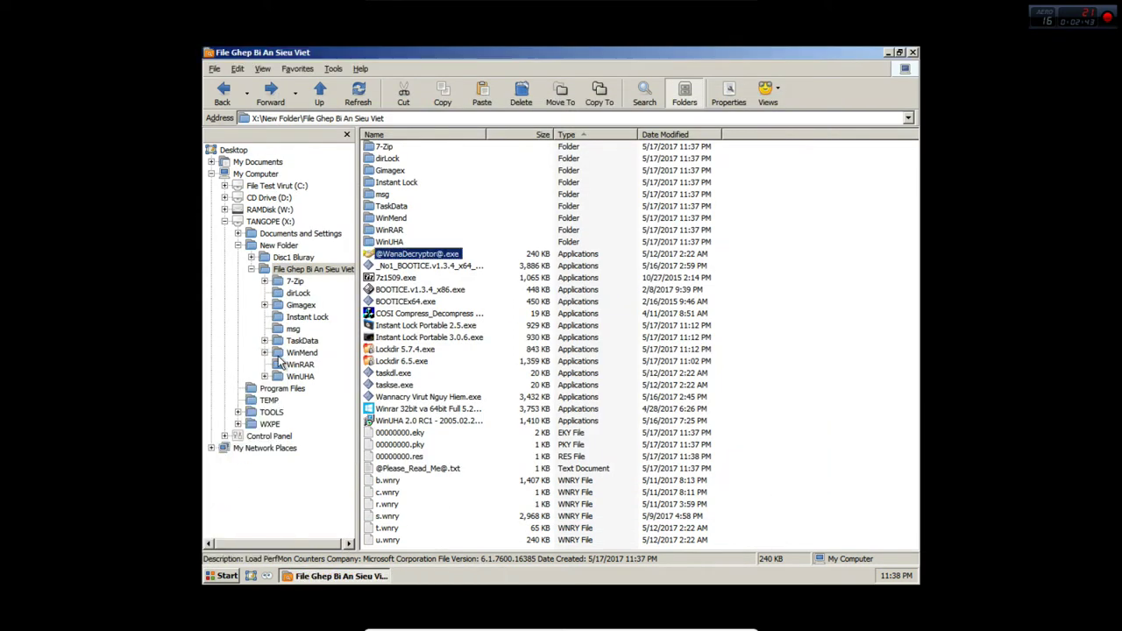
- Examine the files in the WinUHA, WinRAR and msg folders inside File Ghep Bi An Sieu Viet
{"action": "double_click", "coordinate": [397, 242]}
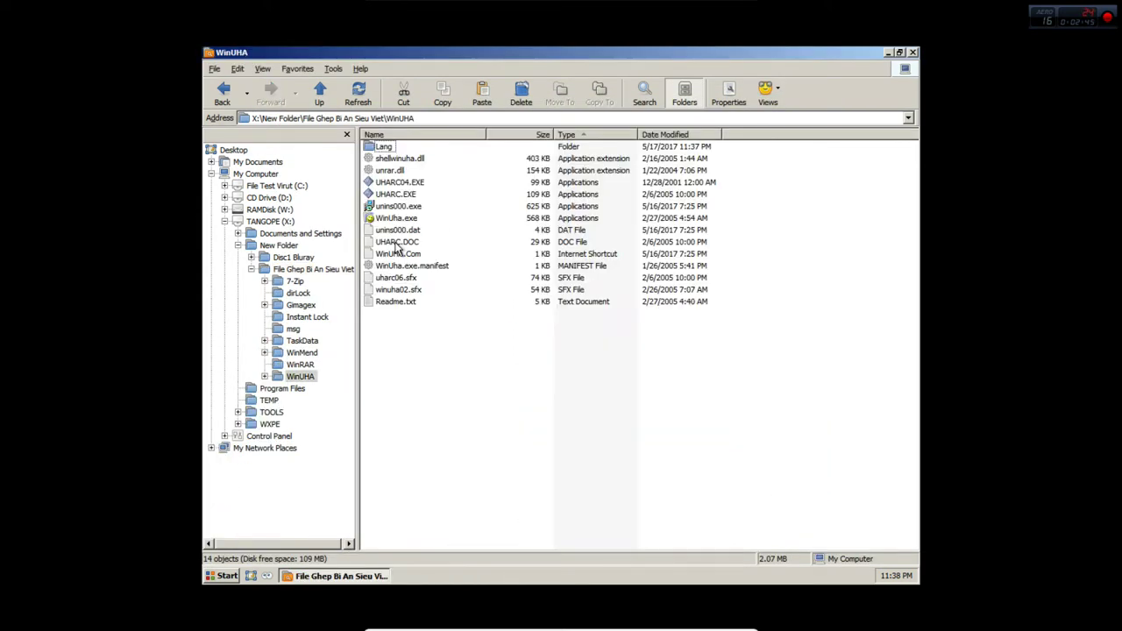
{"action": "left_click", "coordinate": [222, 91]}
{"action": "double_click", "coordinate": [392, 230]}
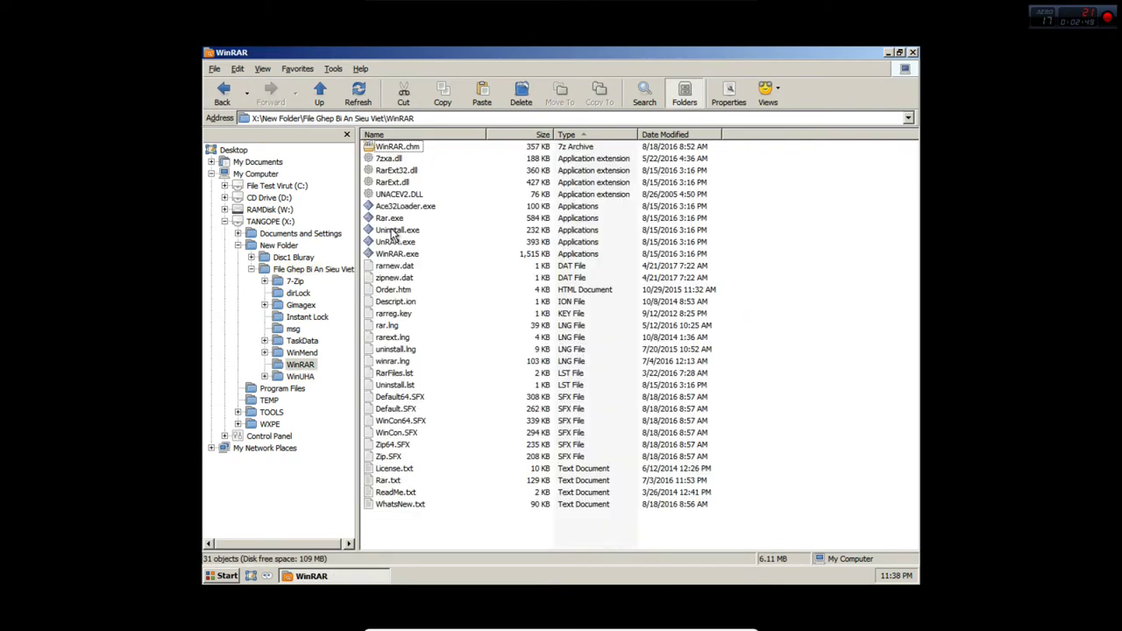
{"action": "key", "text": "BackSpace"}
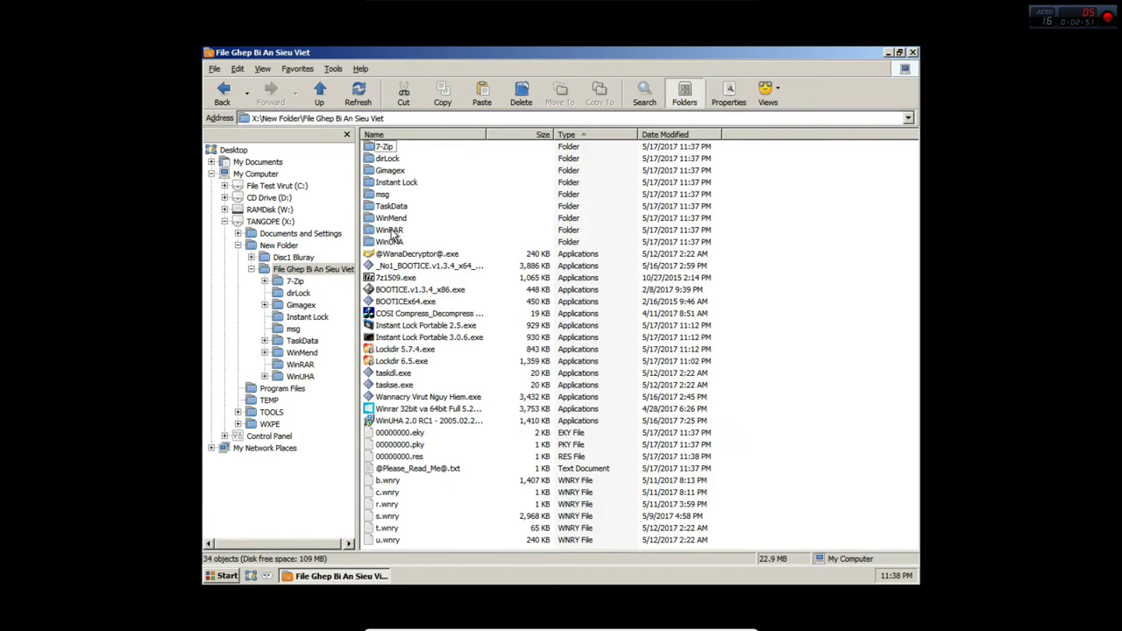
{"action": "double_click", "coordinate": [384, 196]}
{"action": "left_click", "coordinate": [418, 228]}
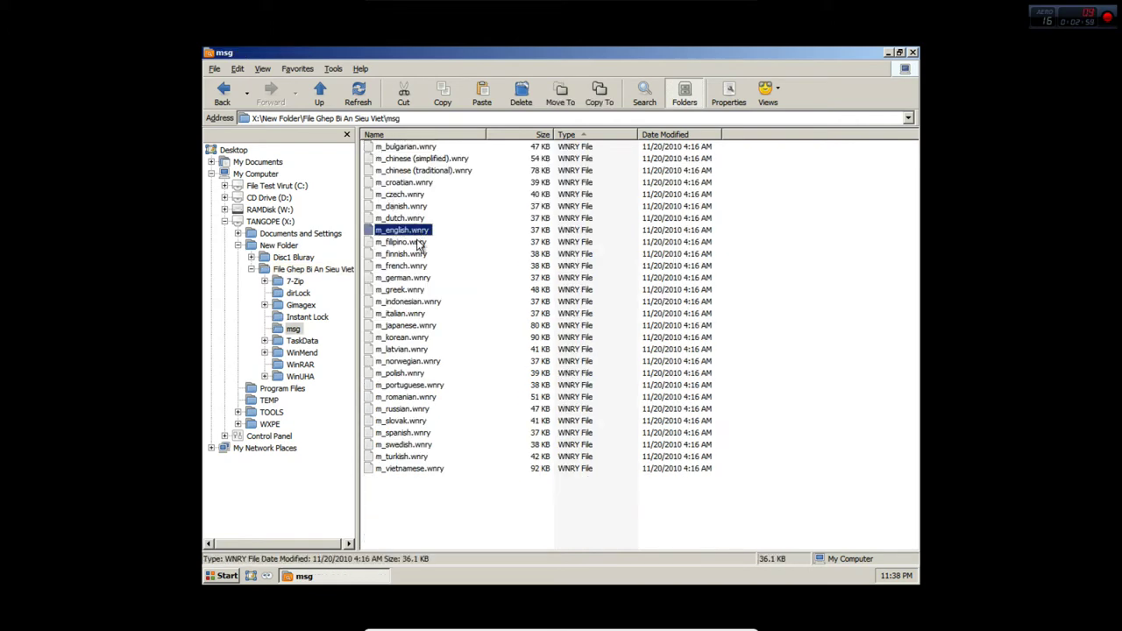
{"action": "left_click", "coordinate": [419, 242]}
{"action": "left_click_drag", "start_coordinate": [474, 496], "coordinate": [401, 147]}
{"action": "left_click", "coordinate": [427, 489]}
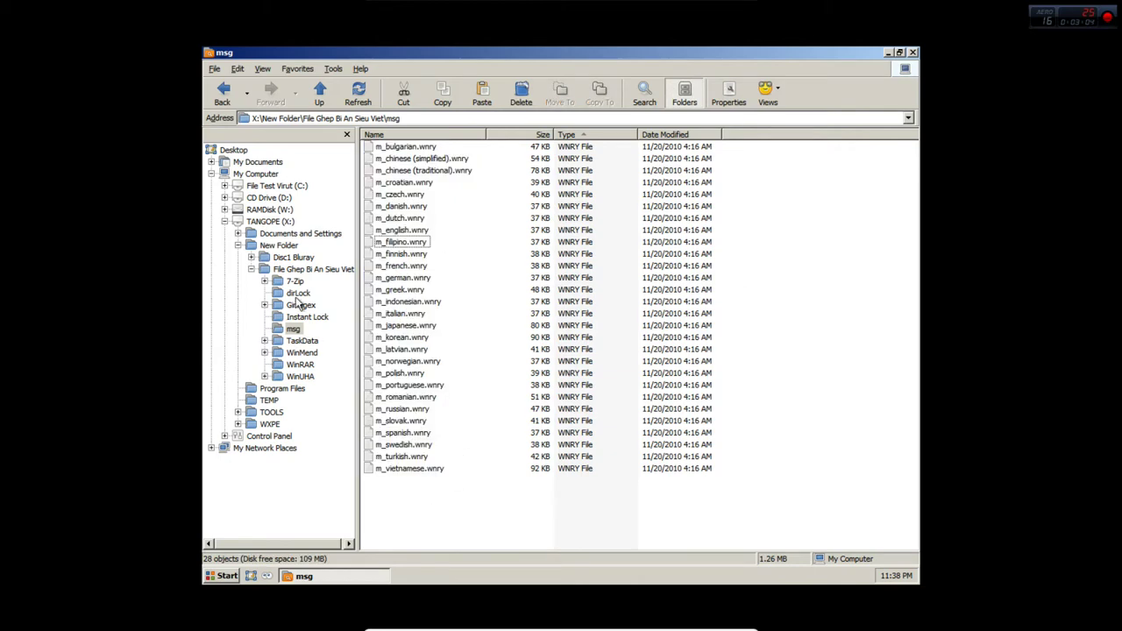
- Return to the File Ghep Bi An Sieu Viet folder and move the Wana Decrypt0r 2.0 window aside to uncover the file list
{"action": "left_click", "coordinate": [309, 274]}
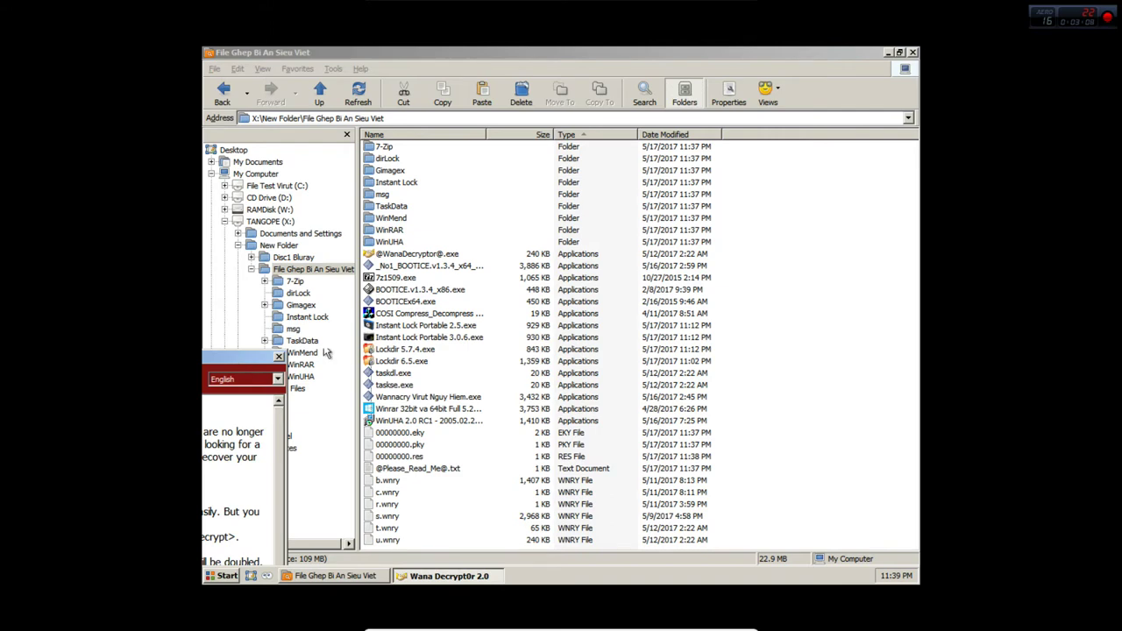
{"action": "left_click_drag", "start_coordinate": [326, 352], "coordinate": [747, 168]}
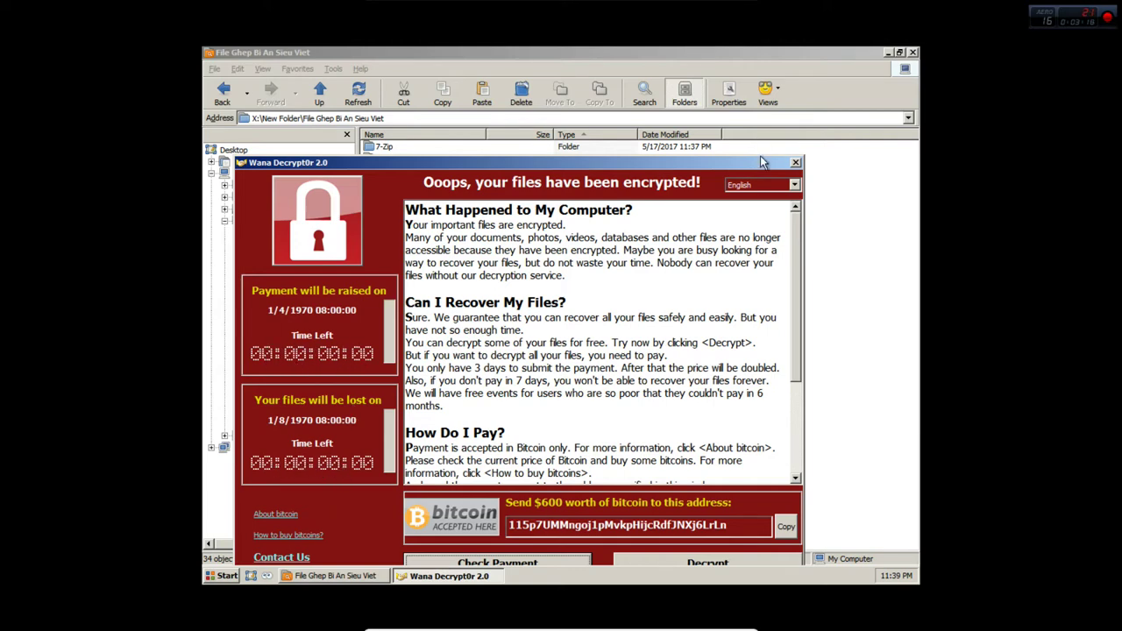
{"action": "left_click_drag", "start_coordinate": [771, 160], "coordinate": [260, 357]}
{"action": "left_click", "coordinate": [424, 308]}
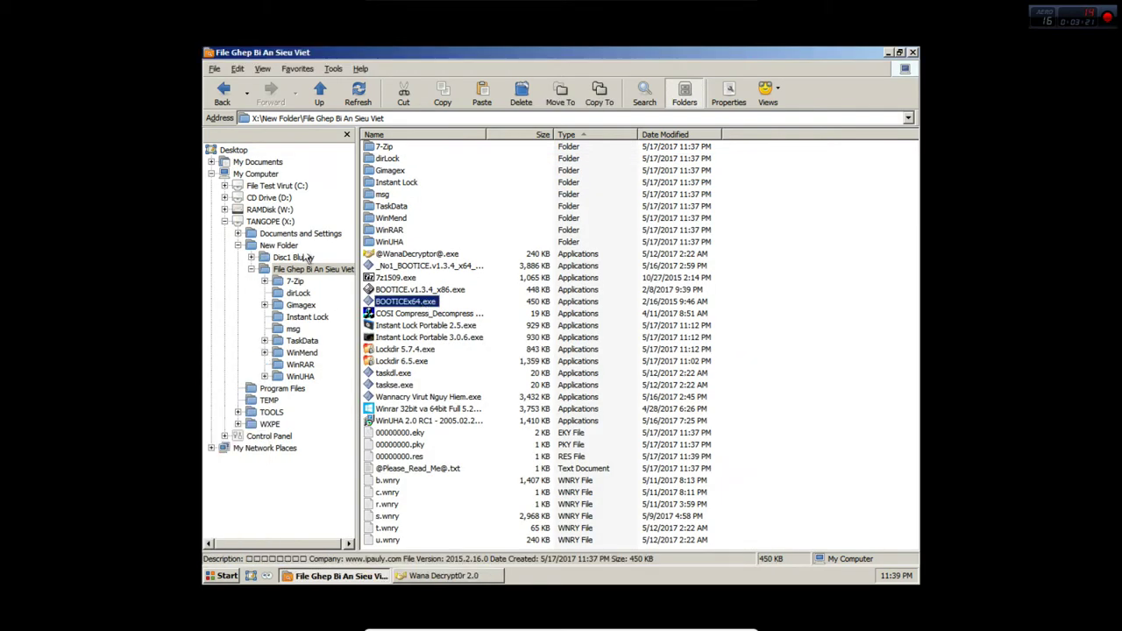
- Sort New Folder by type in descending order and examine its whole file list for affected files
{"action": "left_click", "coordinate": [279, 245]}
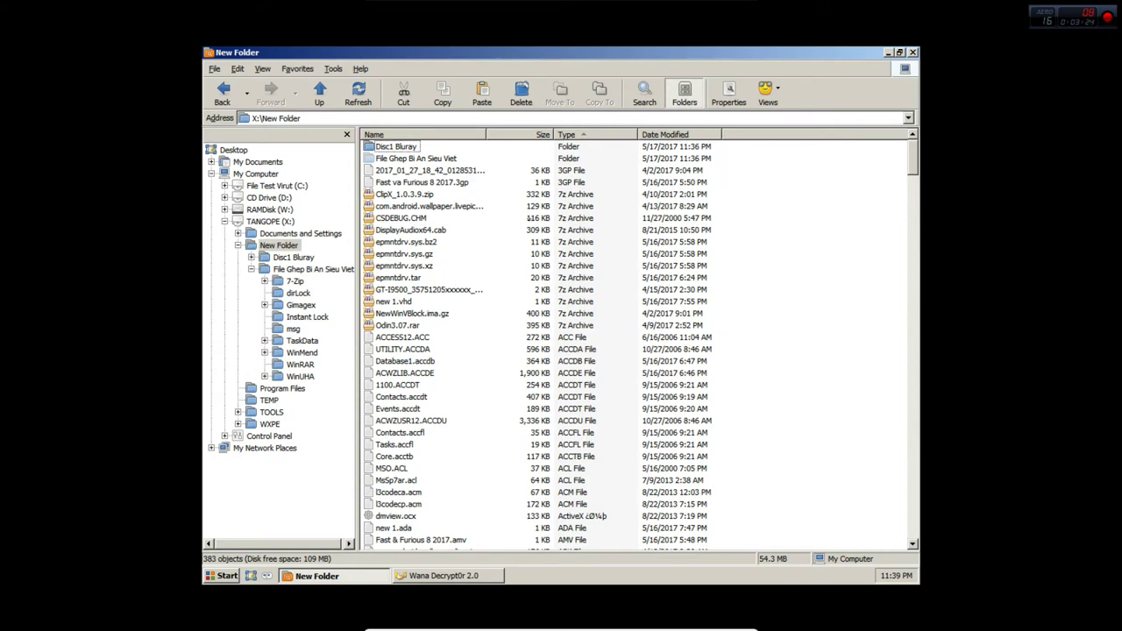
{"action": "left_click", "coordinate": [613, 134]}
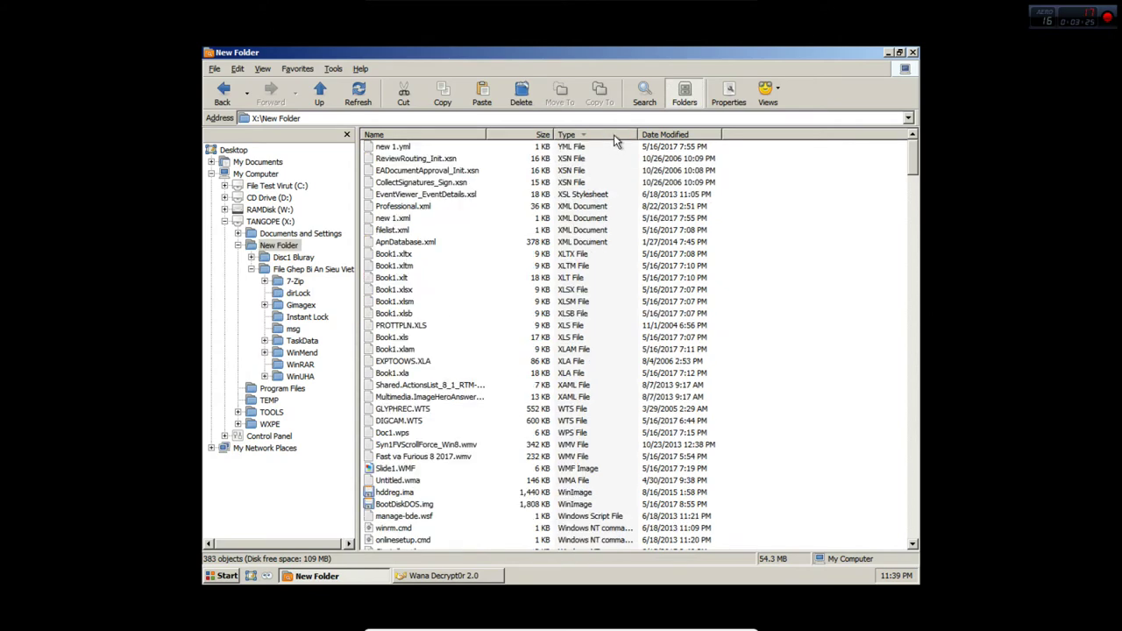
{"action": "left_click_drag", "start_coordinate": [912, 166], "coordinate": [909, 262]}
{"action": "left_click_drag", "start_coordinate": [906, 270], "coordinate": [912, 544]}
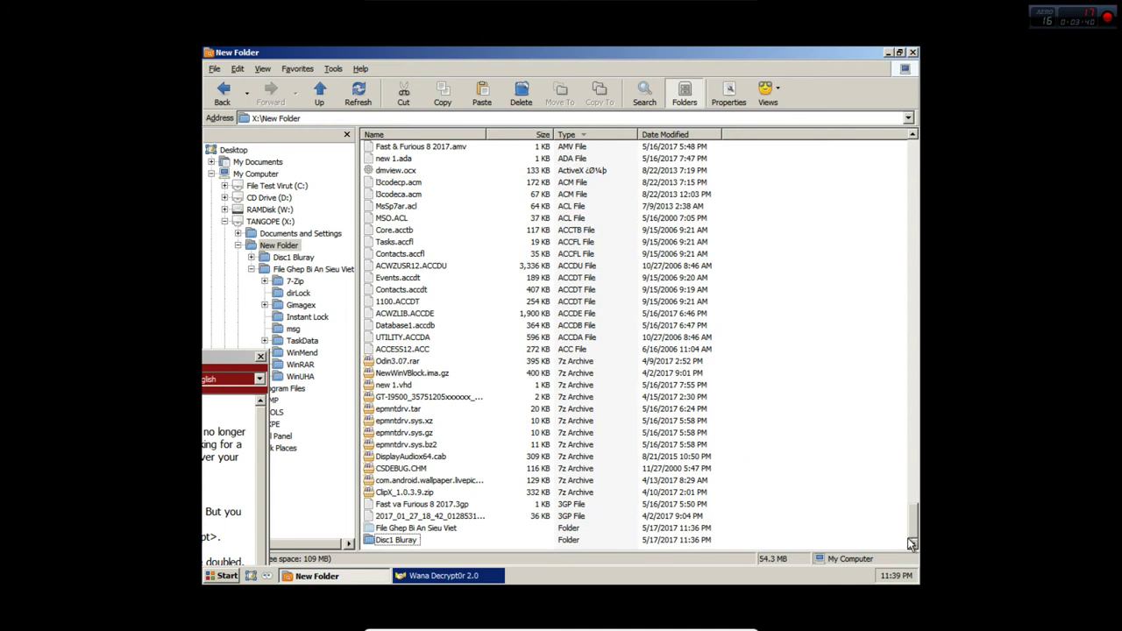
- Bring the Wana Decrypt0r 2.0 window back into view, open and close its Decrypt dialog, and close the window
{"action": "left_click", "coordinate": [470, 579]}
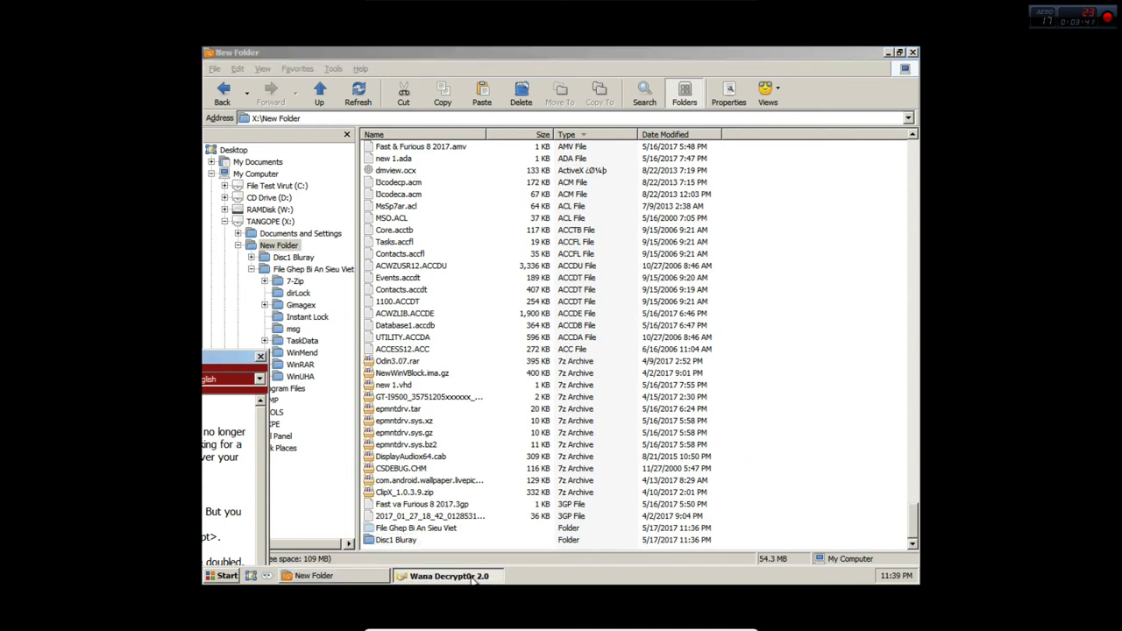
{"action": "left_click_drag", "start_coordinate": [228, 360], "coordinate": [748, 95]}
{"action": "left_click", "coordinate": [638, 500]}
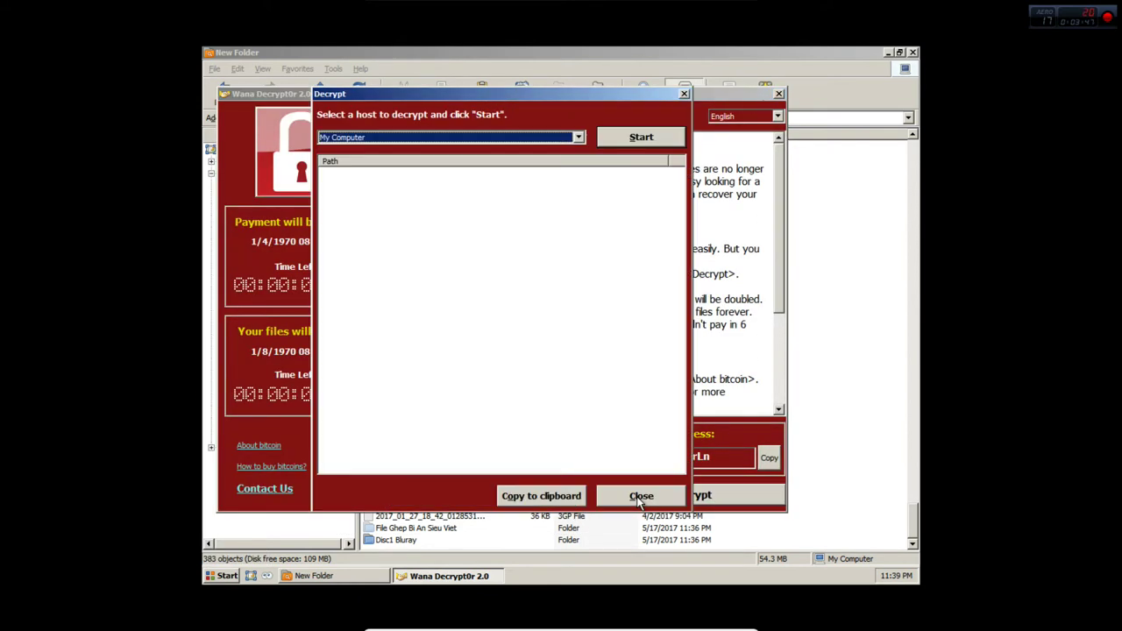
{"action": "left_click", "coordinate": [640, 495]}
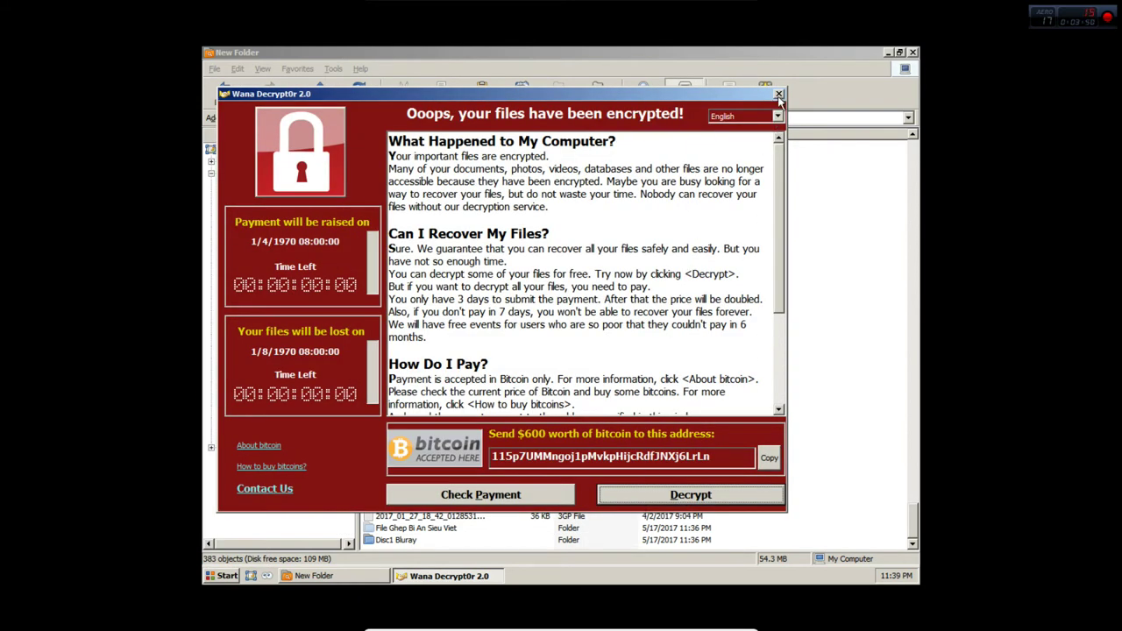
{"action": "left_click", "coordinate": [778, 94]}
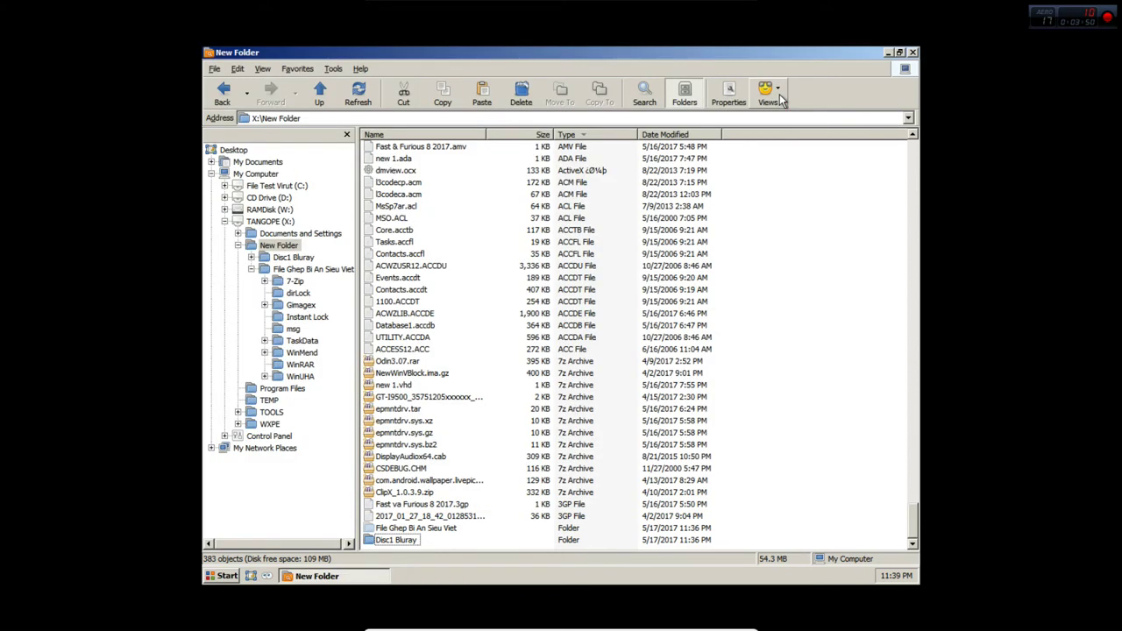
{"action": "left_click", "coordinate": [890, 54]}
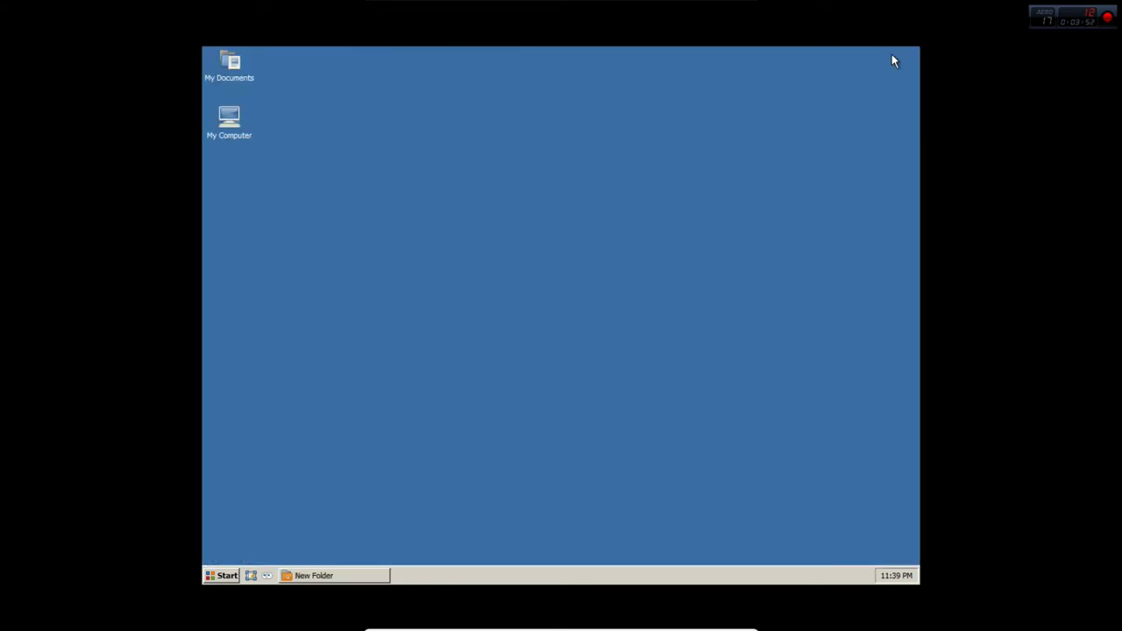
{"action": "left_click", "coordinate": [341, 576]}
{"action": "left_click", "coordinate": [428, 314]}
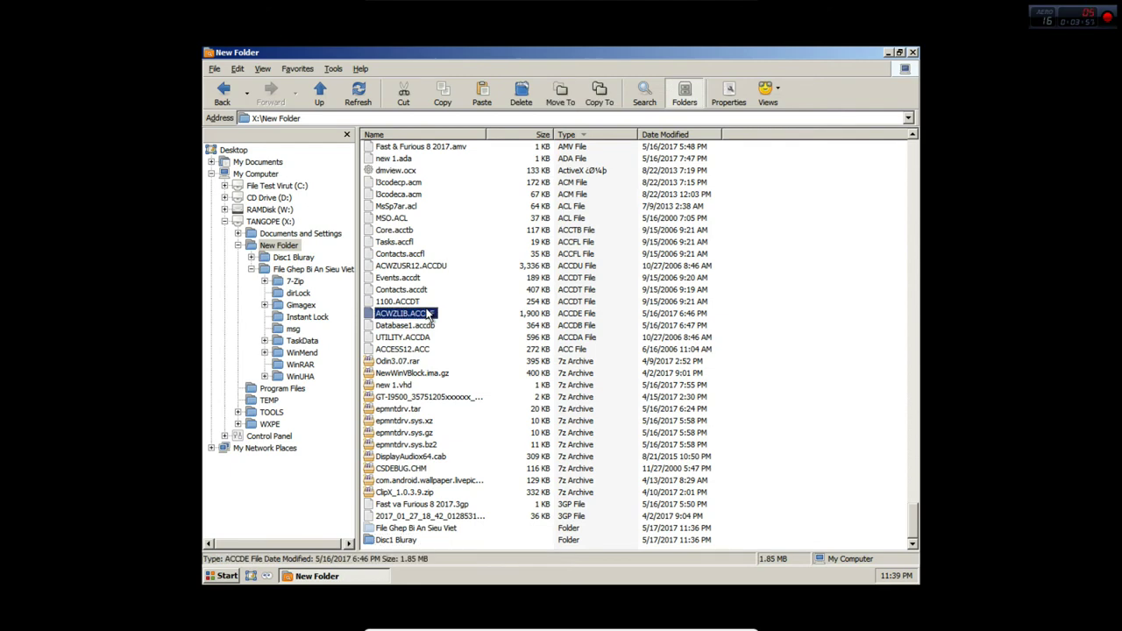
{"action": "left_click", "coordinate": [307, 270]}
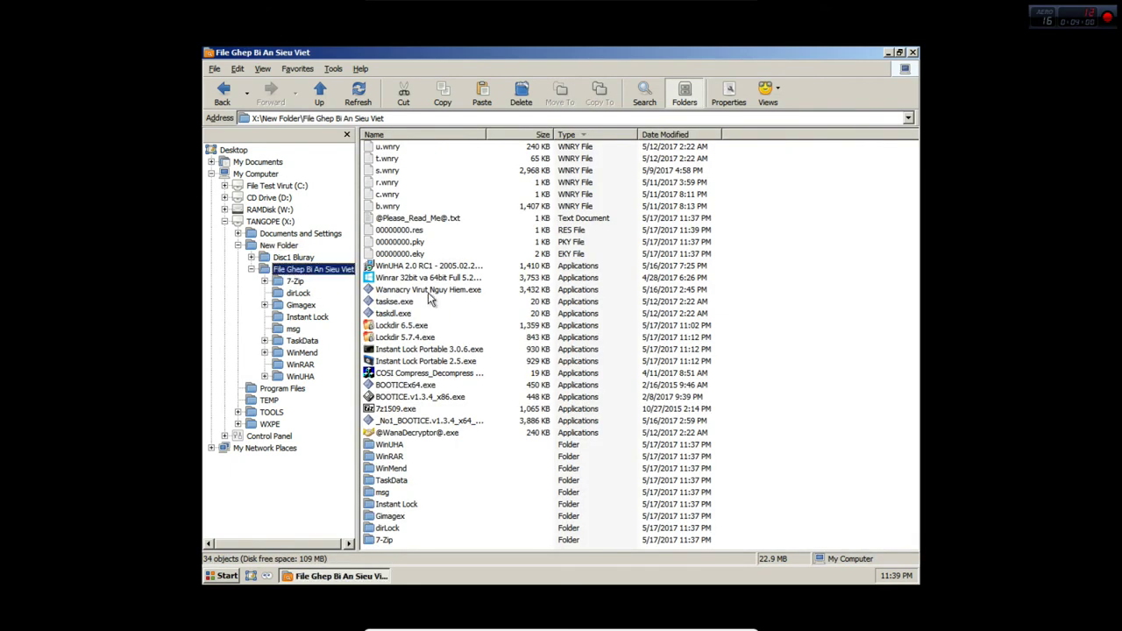
{"action": "left_click", "coordinate": [437, 278]}
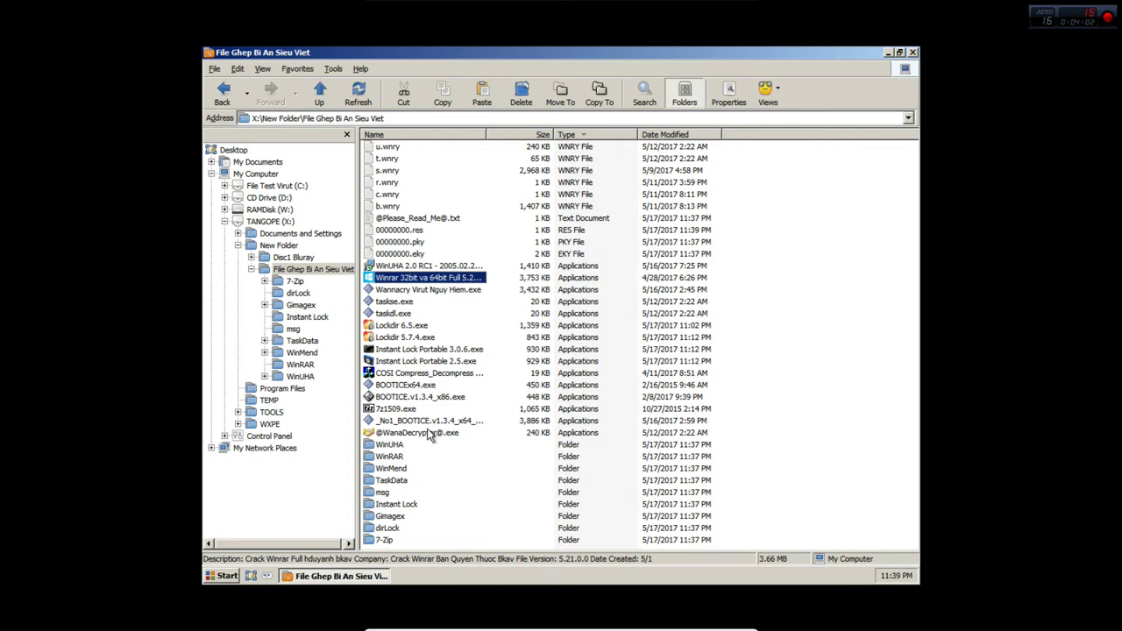
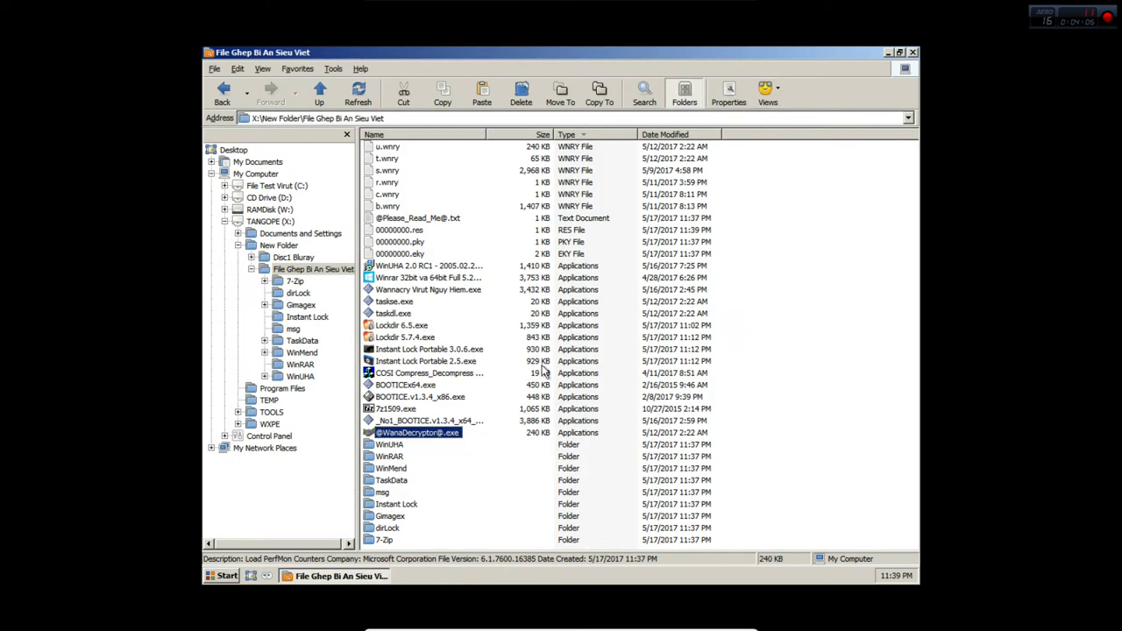
{"action": "double_click", "coordinate": [447, 438]}
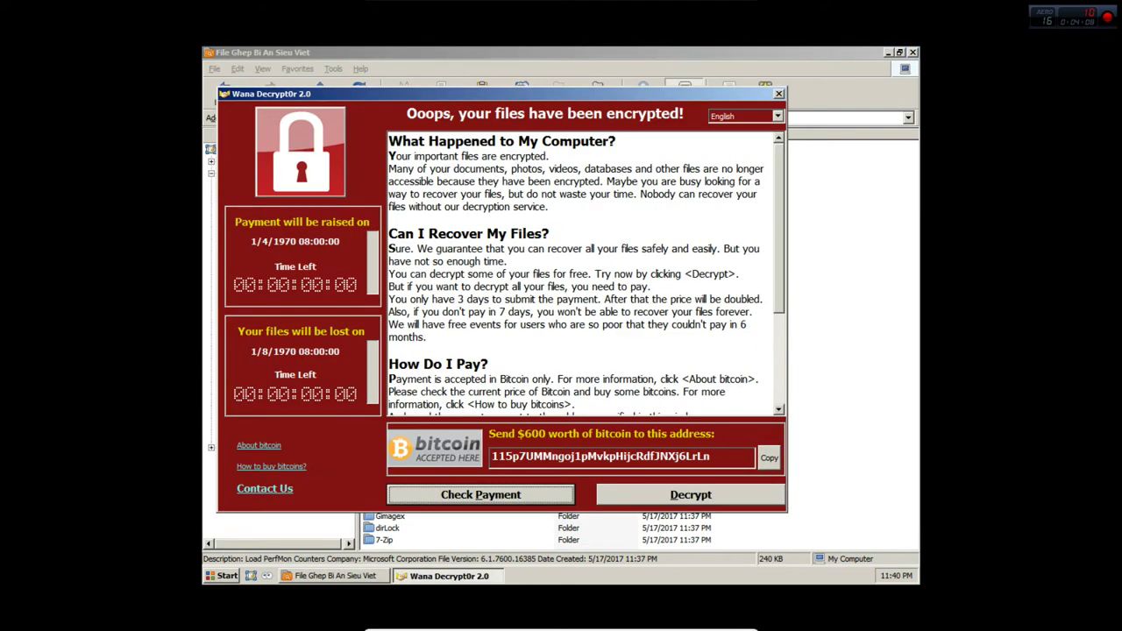
{"action": "left_click", "coordinate": [779, 94]}
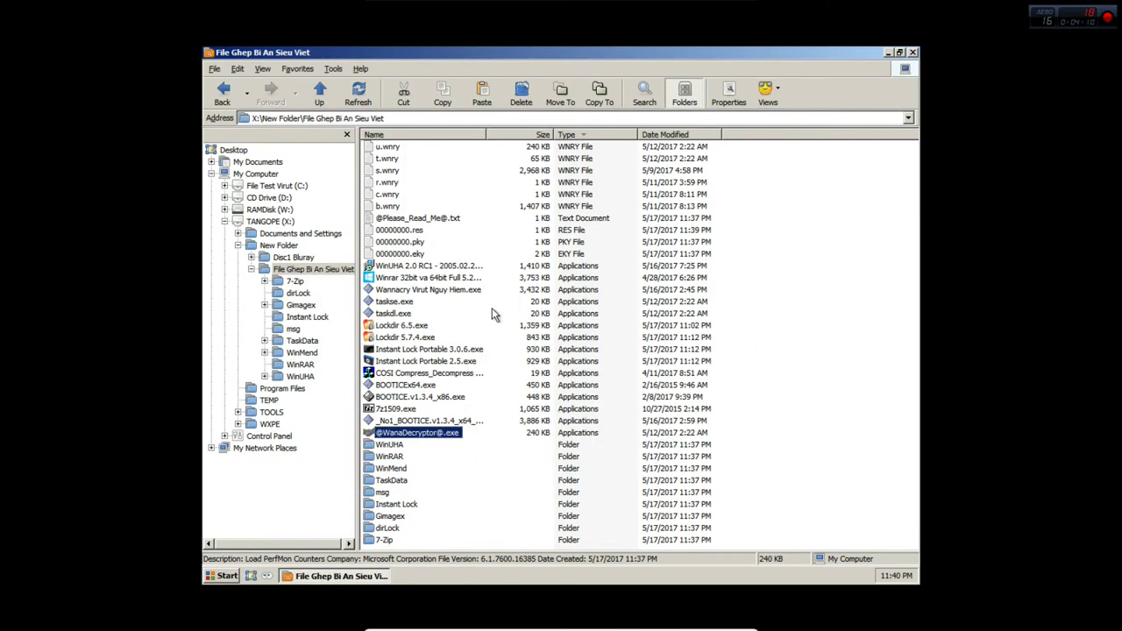
- Try to run Instant Lock Portable 2.5.exe, dismiss its error dialog and select Wannacry Virut Nguy Hiem.exe
{"action": "left_click", "coordinate": [446, 350]}
{"action": "double_click", "coordinate": [445, 361]}
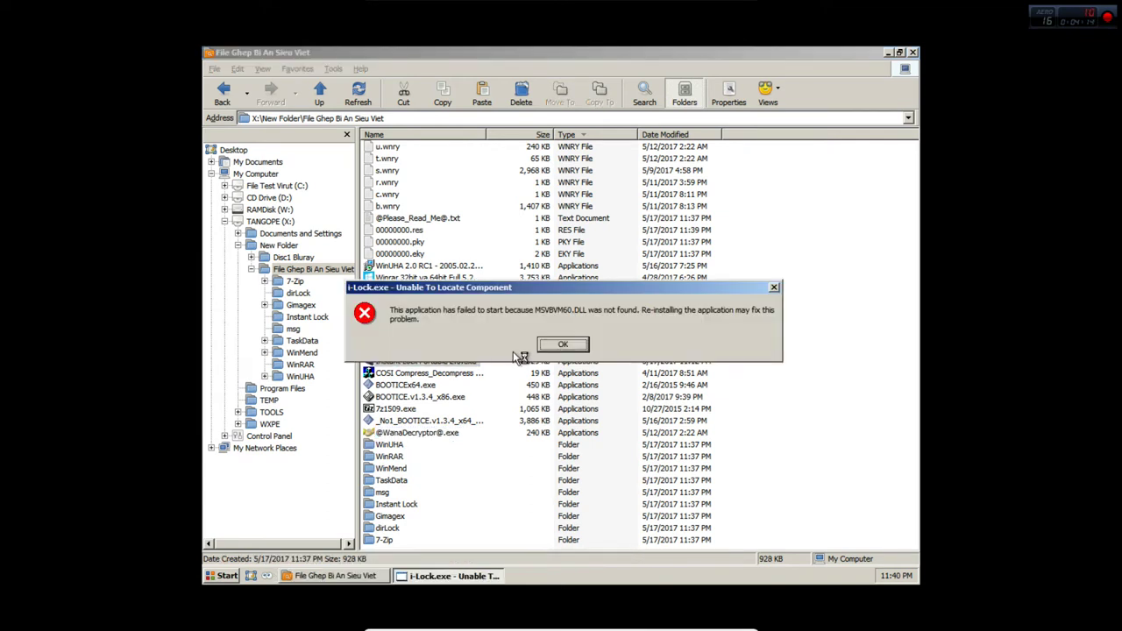
{"action": "left_click", "coordinate": [563, 346]}
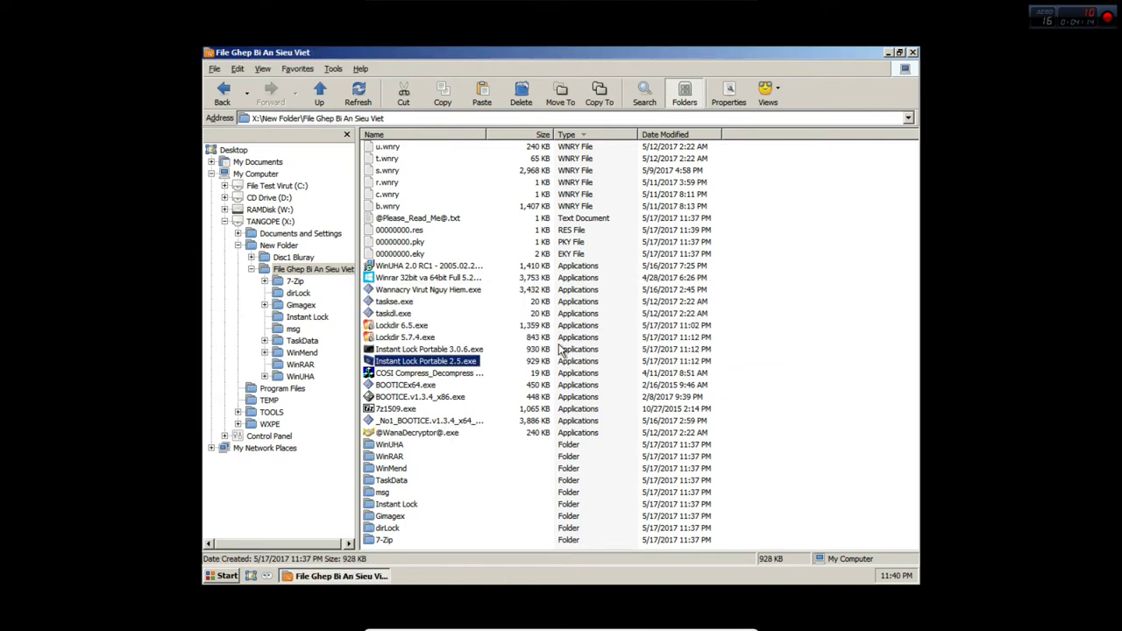
{"action": "left_click", "coordinate": [475, 291]}
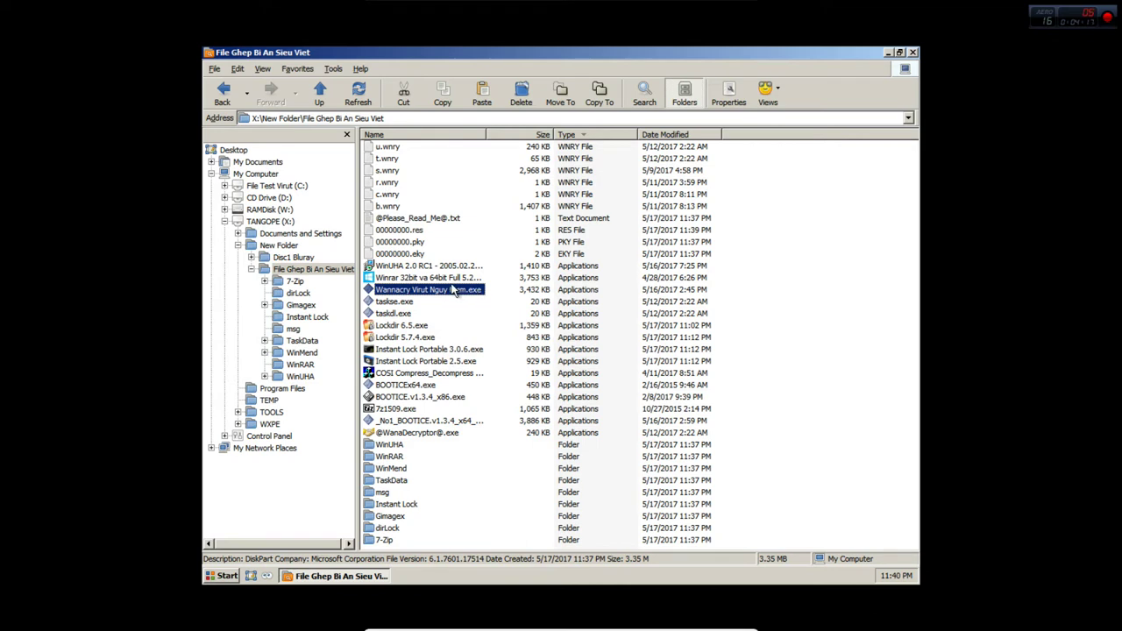
- Try to install 7-Zip from 7z1509.exe into C:\7-Zip\, ignoring the file error and dismissing the error dialog
{"action": "left_click", "coordinate": [409, 411]}
{"action": "double_click", "coordinate": [409, 411]}
{"action": "left_click", "coordinate": [548, 361]}
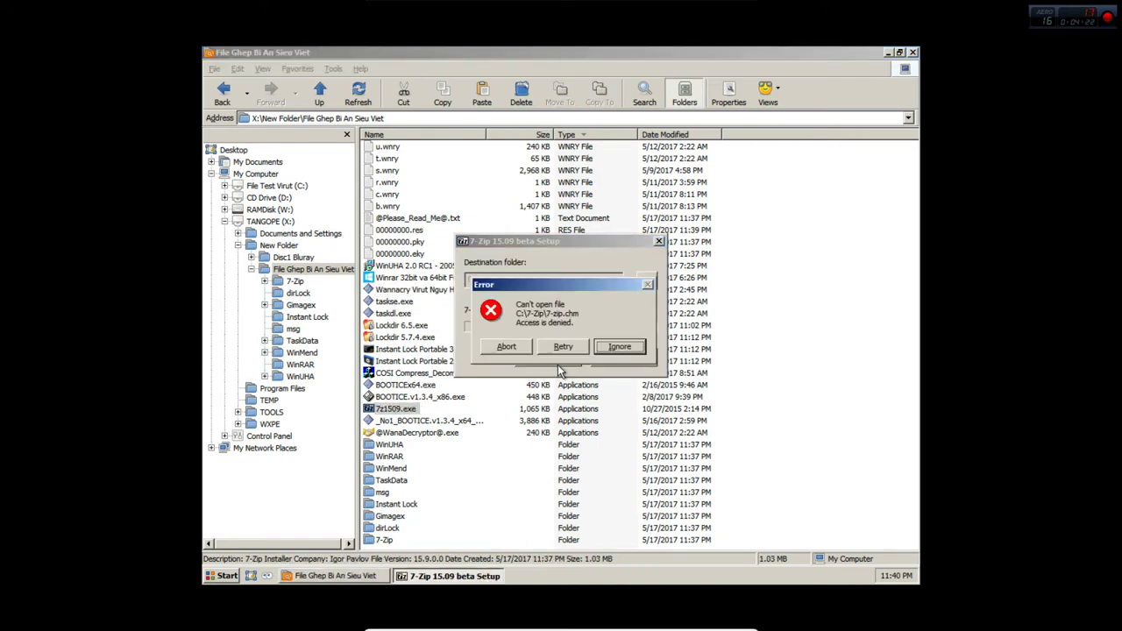
{"action": "left_click", "coordinate": [619, 347]}
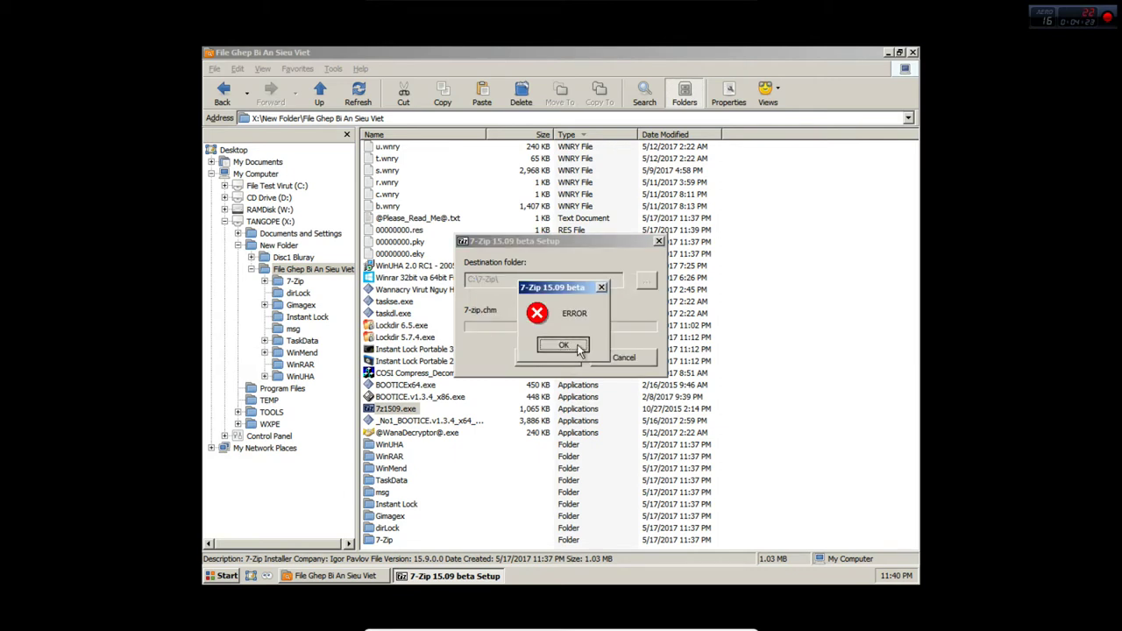
{"action": "left_click", "coordinate": [584, 350]}
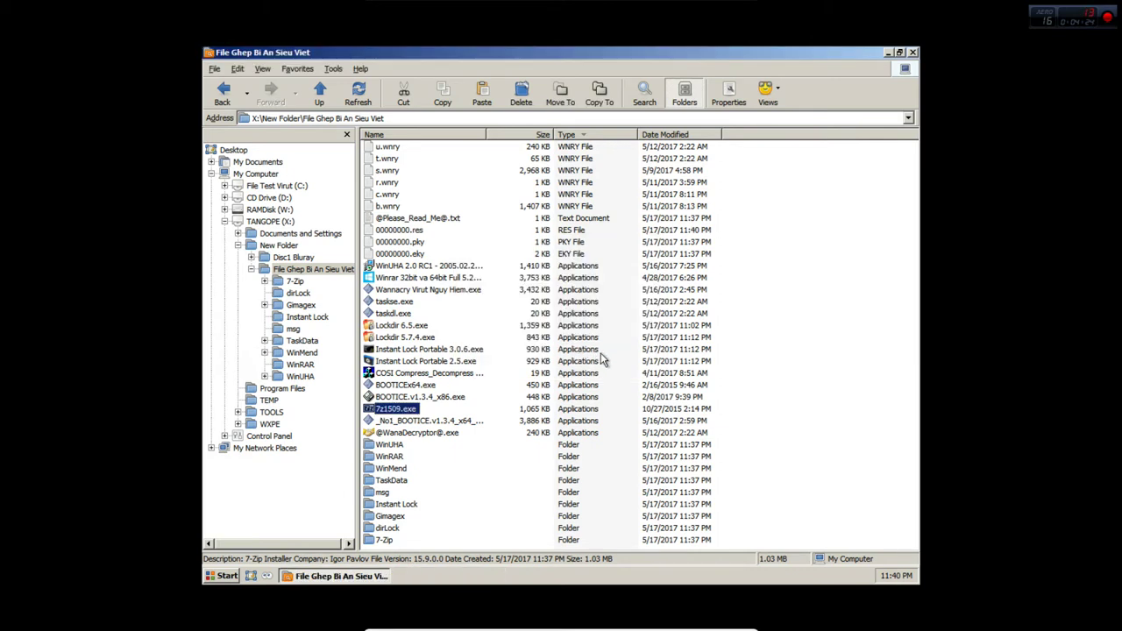
- Run the COSI Compress_Decompress application, minimize its window and move the Wana Decrypt0r 2.0 window aside to uncover the file list
{"action": "double_click", "coordinate": [444, 372]}
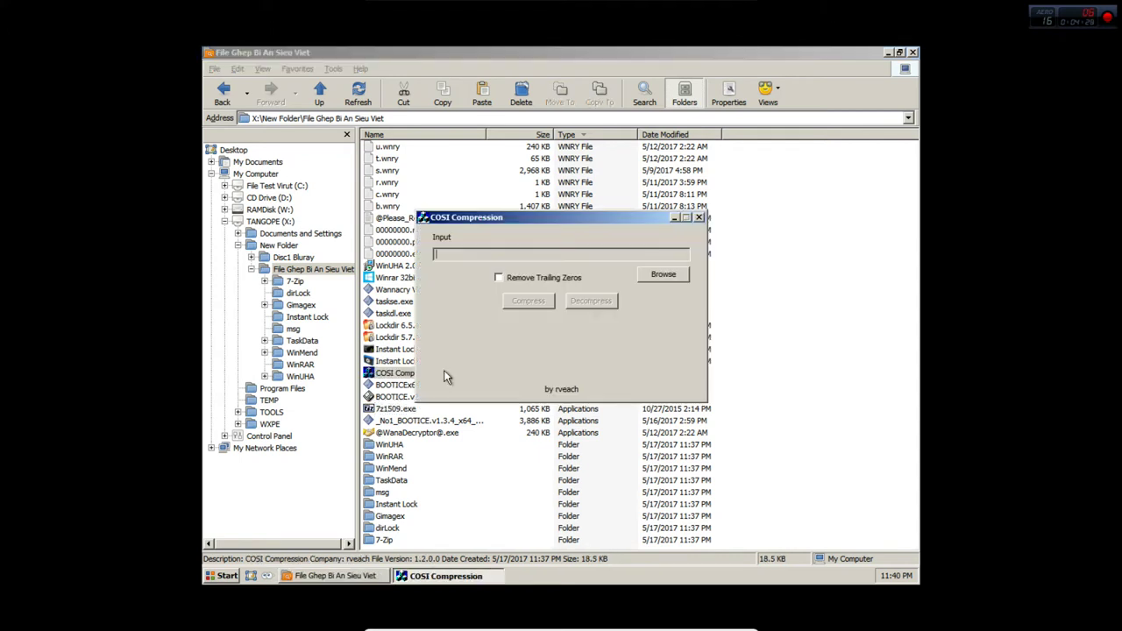
{"action": "left_click", "coordinate": [674, 217]}
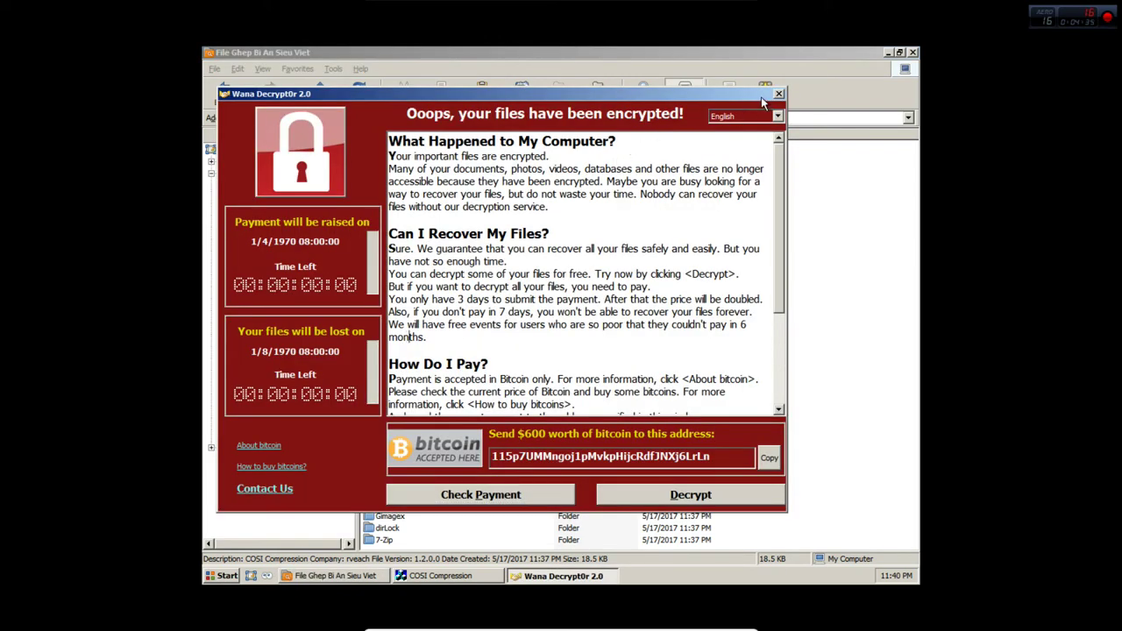
{"action": "left_click_drag", "start_coordinate": [761, 97], "coordinate": [210, 371]}
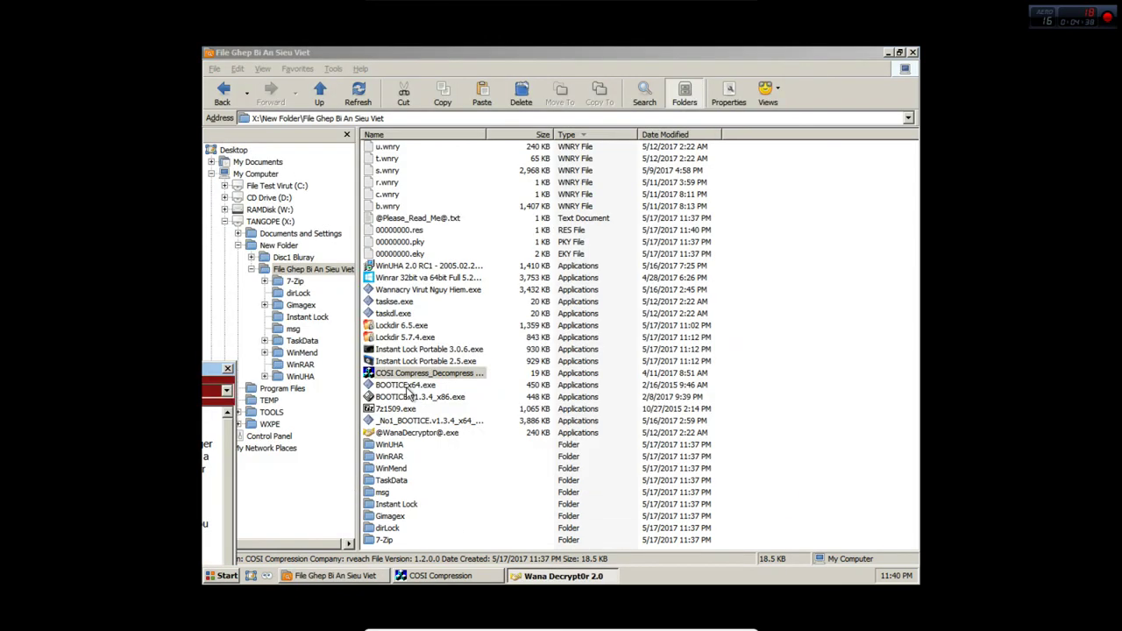
- Try to run Instant Lock Portable 2.5.exe again and dismiss its missing component error
{"action": "left_click_drag", "start_coordinate": [438, 361], "coordinate": [516, 354]}
{"action": "left_click", "coordinate": [556, 350]}
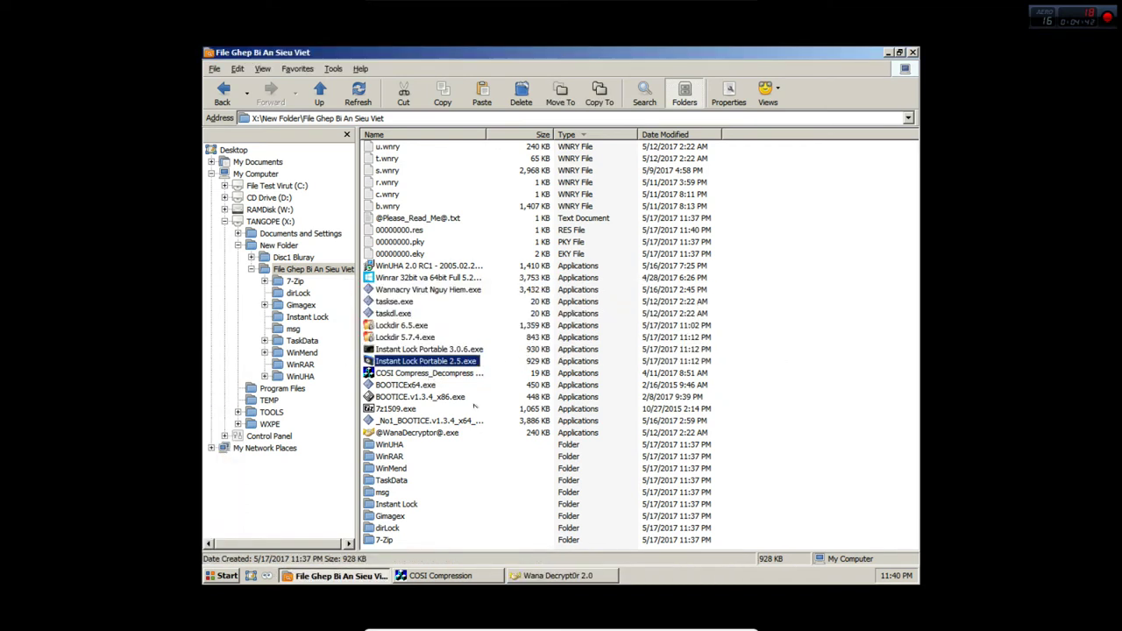
{"action": "double_click", "coordinate": [449, 363]}
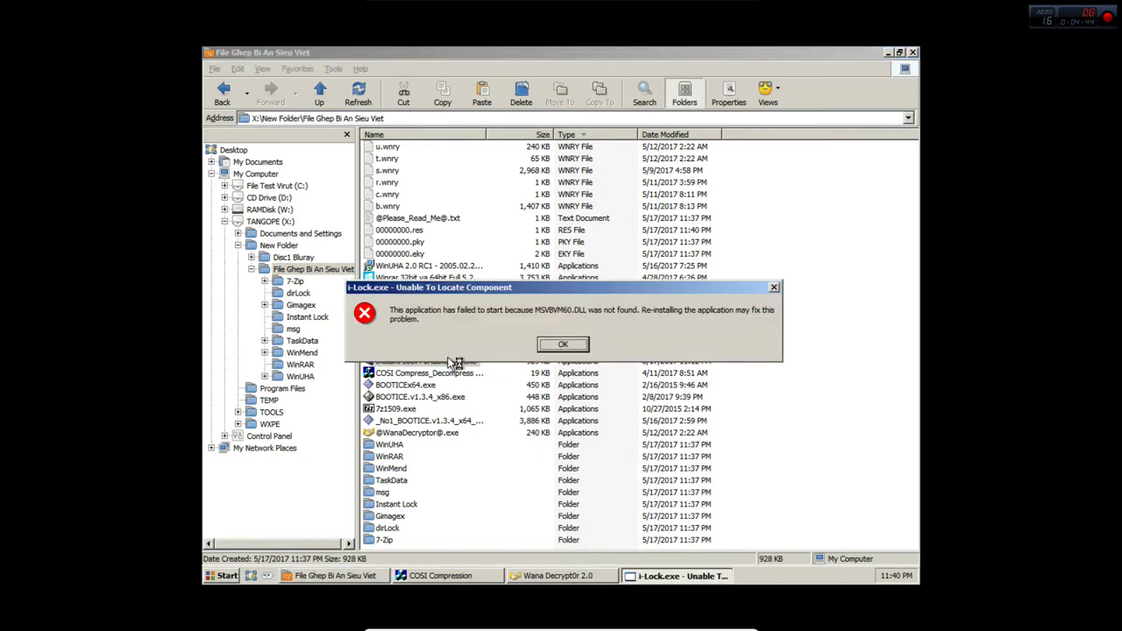
{"action": "left_click", "coordinate": [579, 346]}
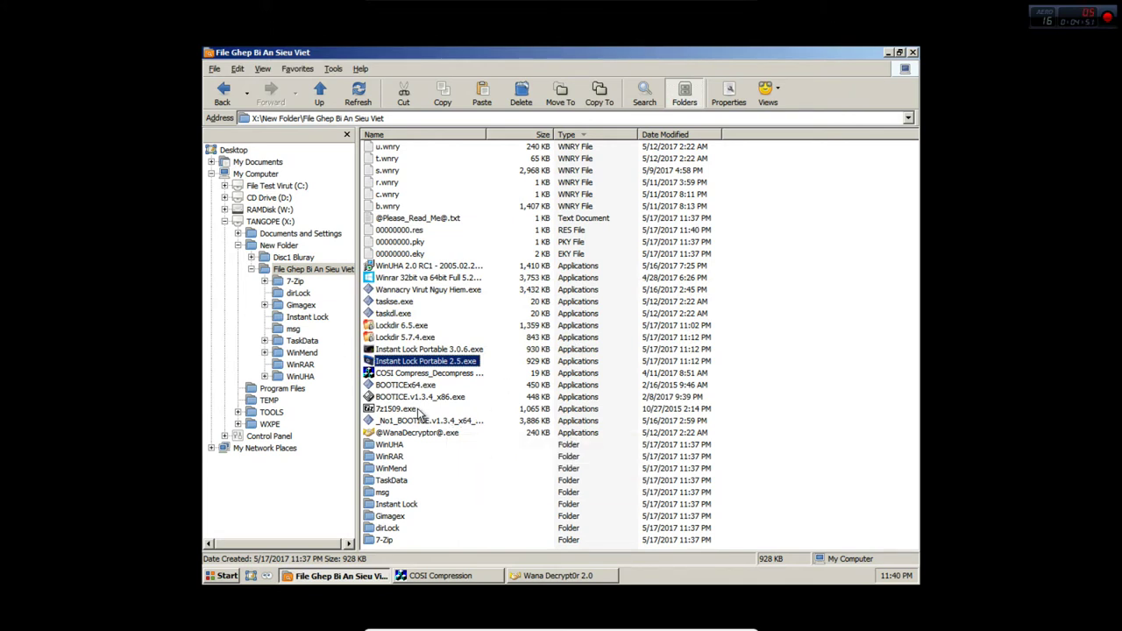
- Retry the 7z1509.exe installation into C:\7-Zip\, ignore the file error and close the setup
{"action": "double_click", "coordinate": [418, 410]}
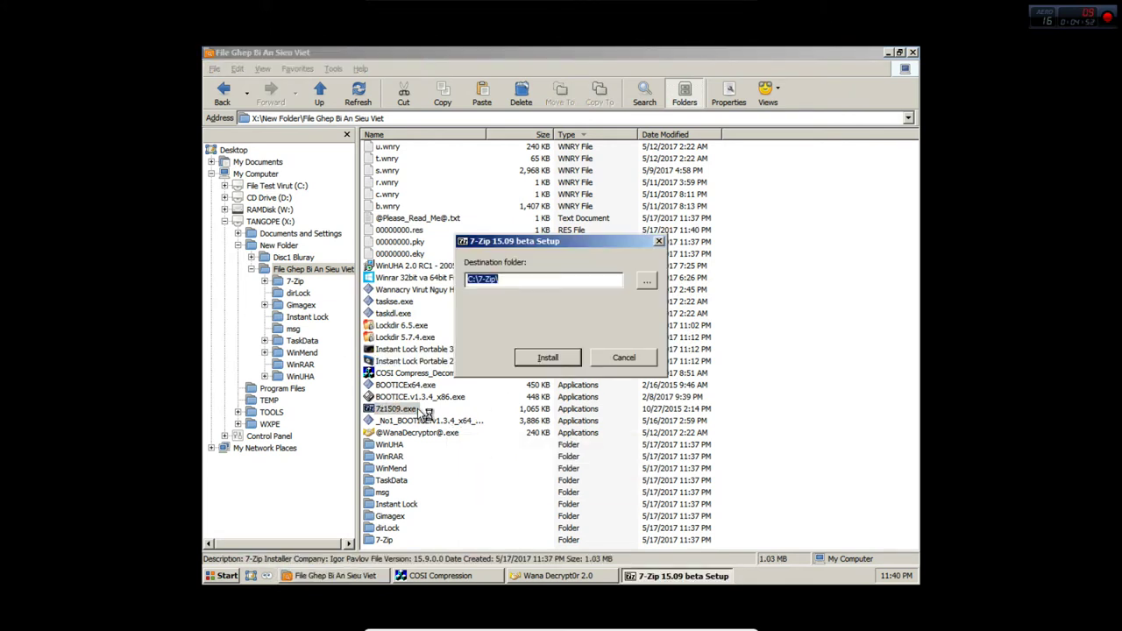
{"action": "left_click", "coordinate": [569, 361]}
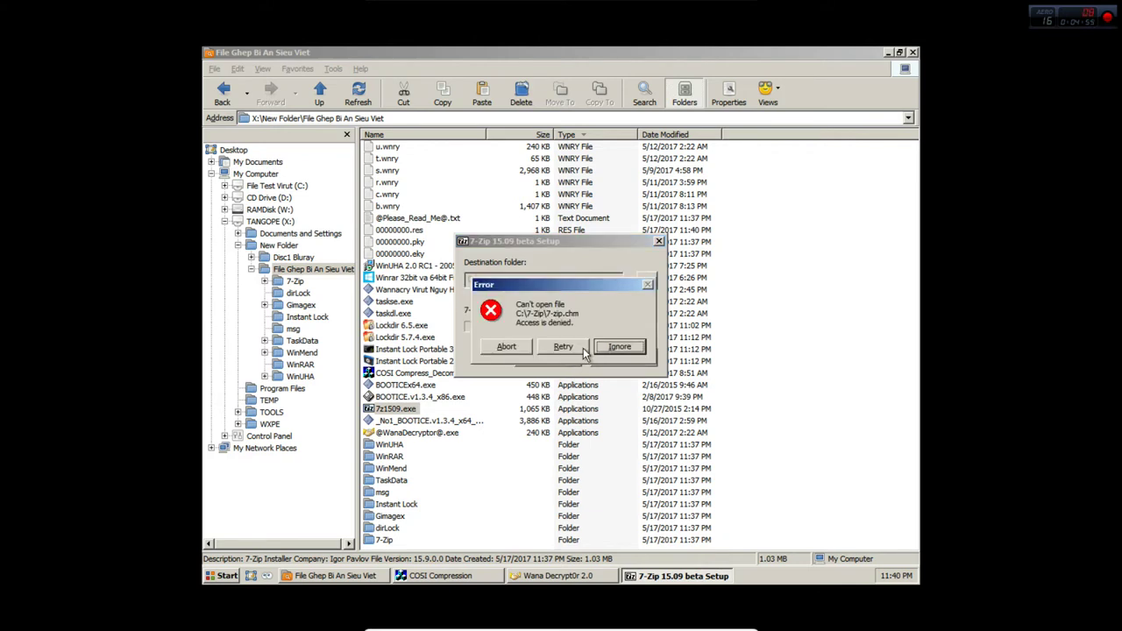
{"action": "left_click", "coordinate": [614, 349]}
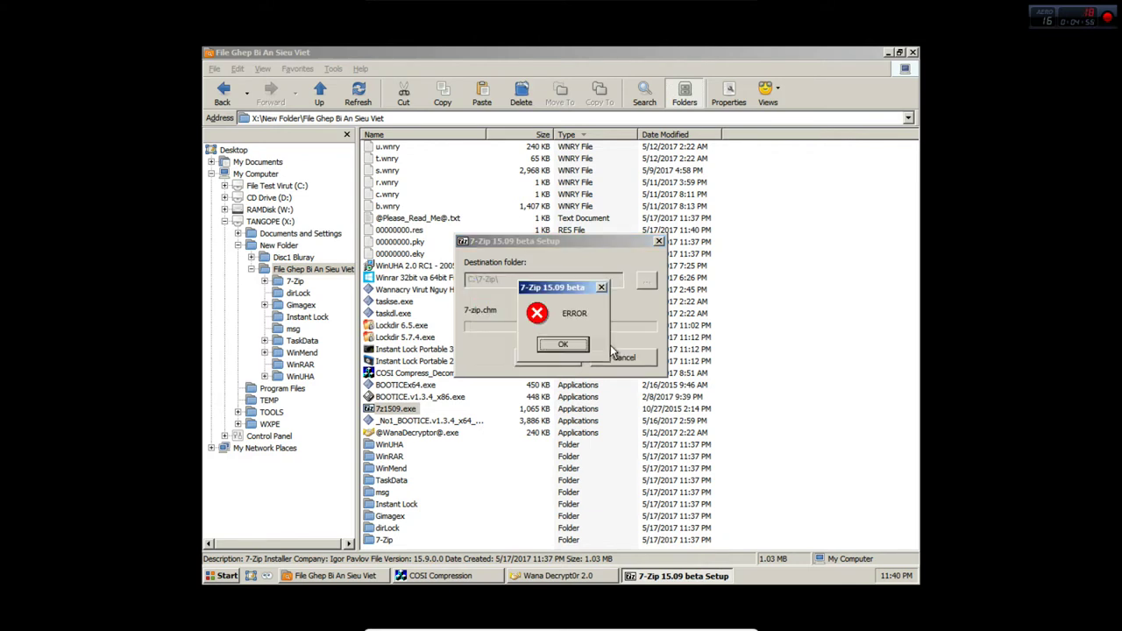
{"action": "left_click", "coordinate": [564, 345]}
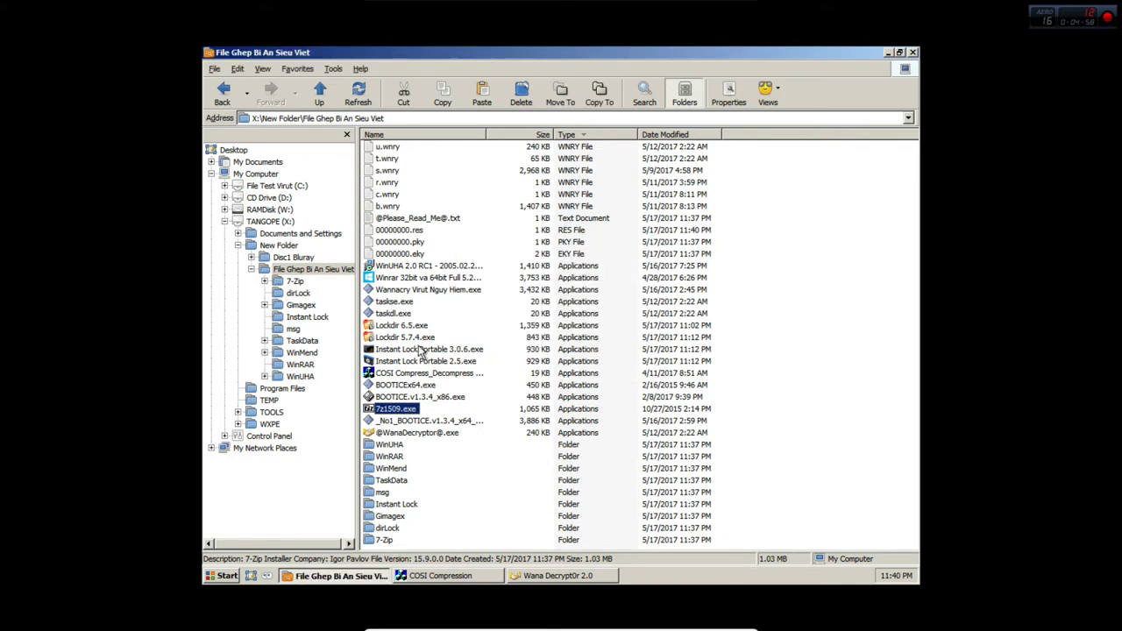
- Run BOOTICE.v1.3.4_x86.exe and close it, and start the WinUHA 2.0 RC1 setup with English as its language
{"action": "double_click", "coordinate": [438, 397]}
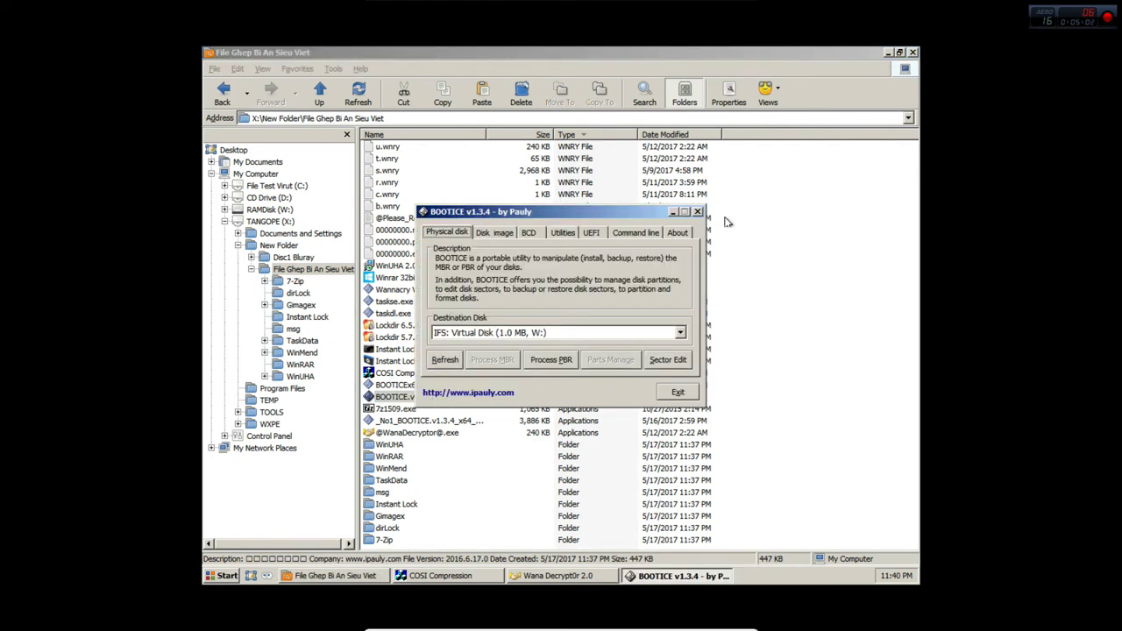
{"action": "left_click", "coordinate": [698, 213]}
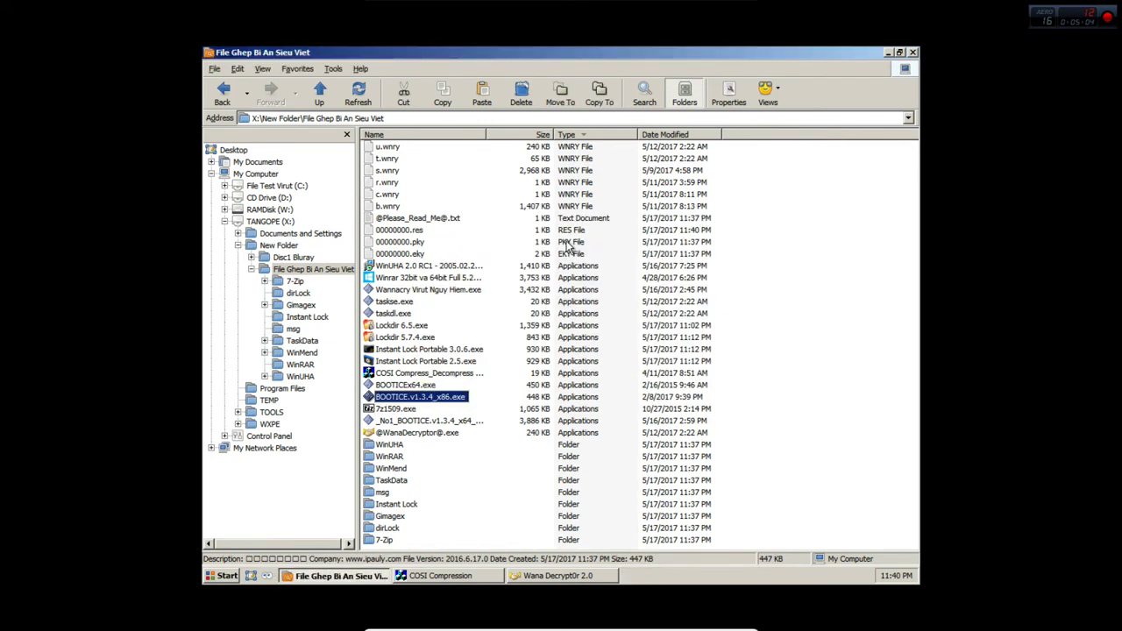
{"action": "double_click", "coordinate": [459, 269]}
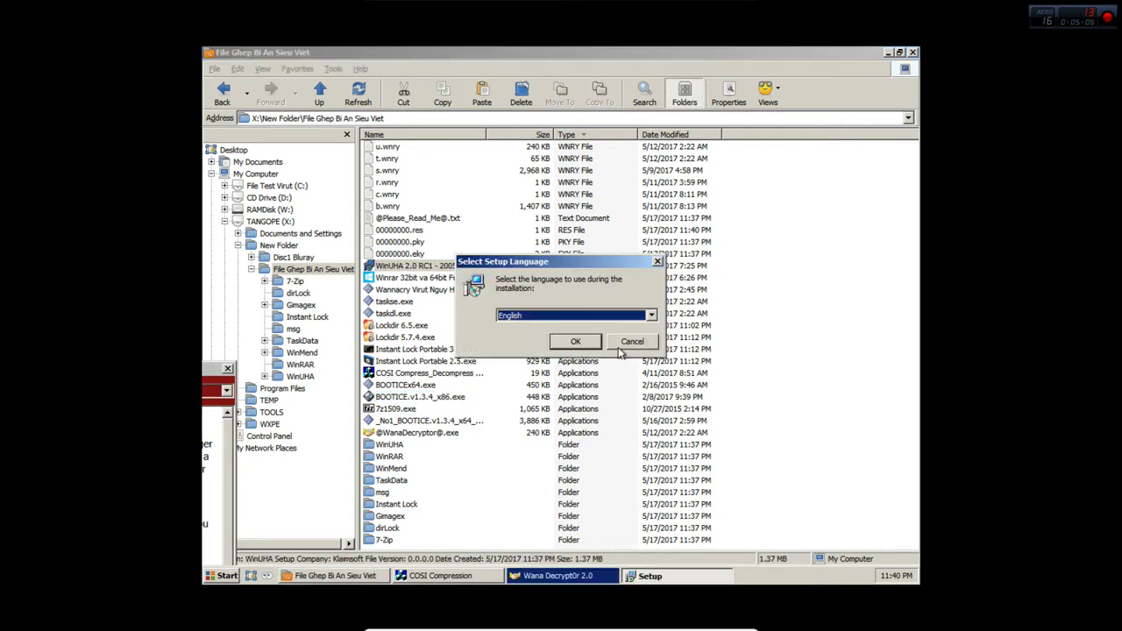
{"action": "left_click", "coordinate": [584, 340]}
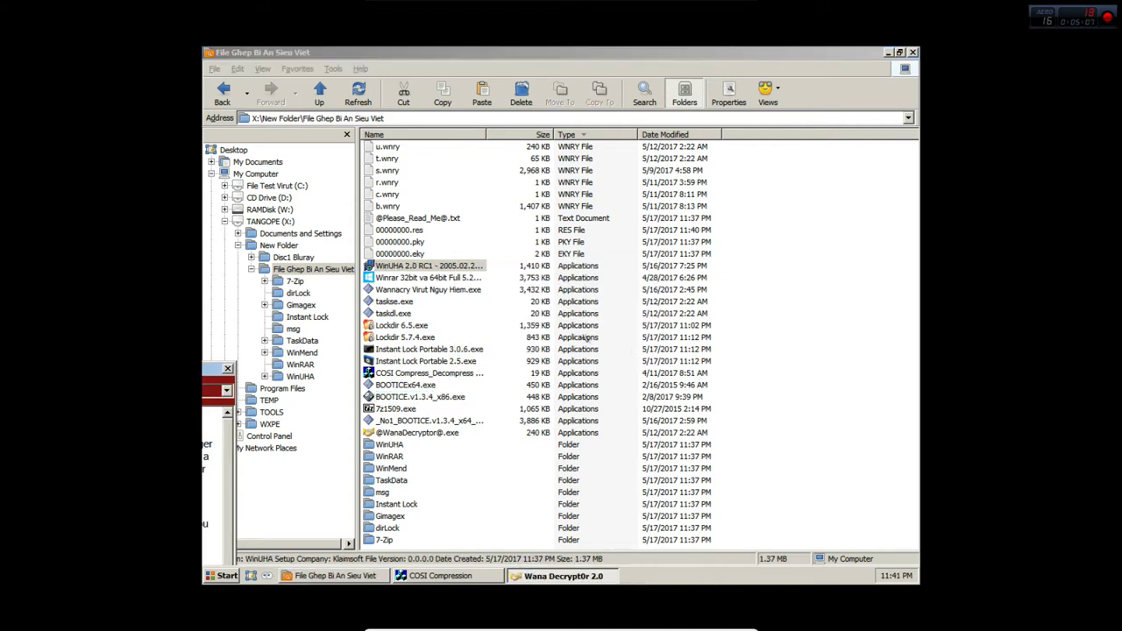
- Run the Winrar 32bit va 64bit package, maximize its console menu and start the WinRAR 5.21 setup
{"action": "left_click", "coordinate": [472, 280]}
{"action": "left_click", "coordinate": [466, 291]}
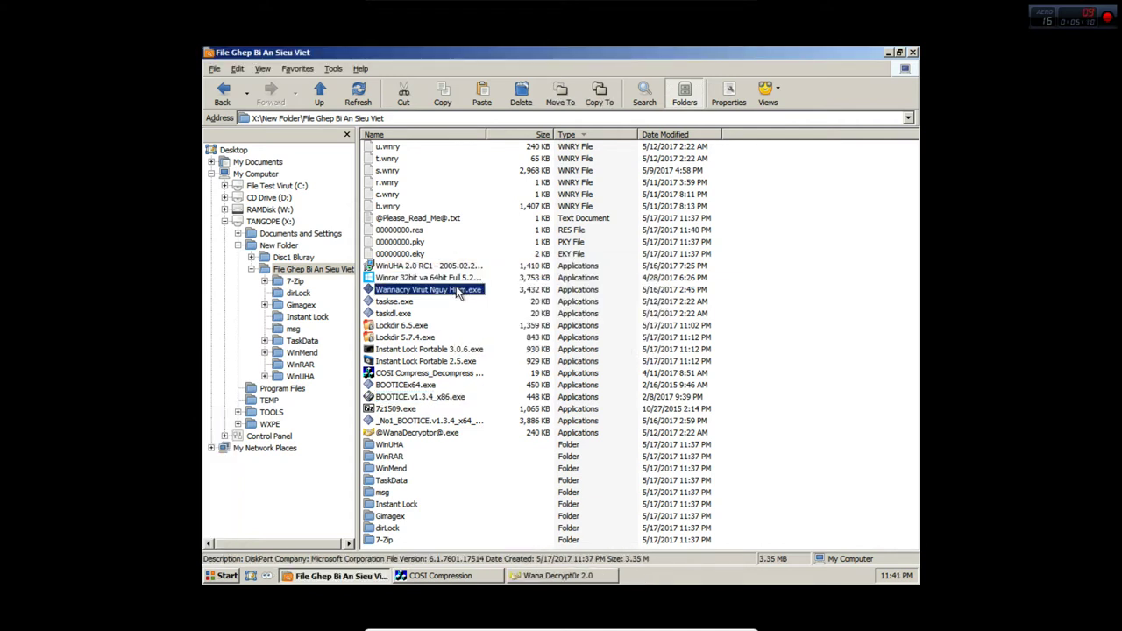
{"action": "left_click", "coordinate": [468, 280]}
{"action": "double_click", "coordinate": [467, 280]}
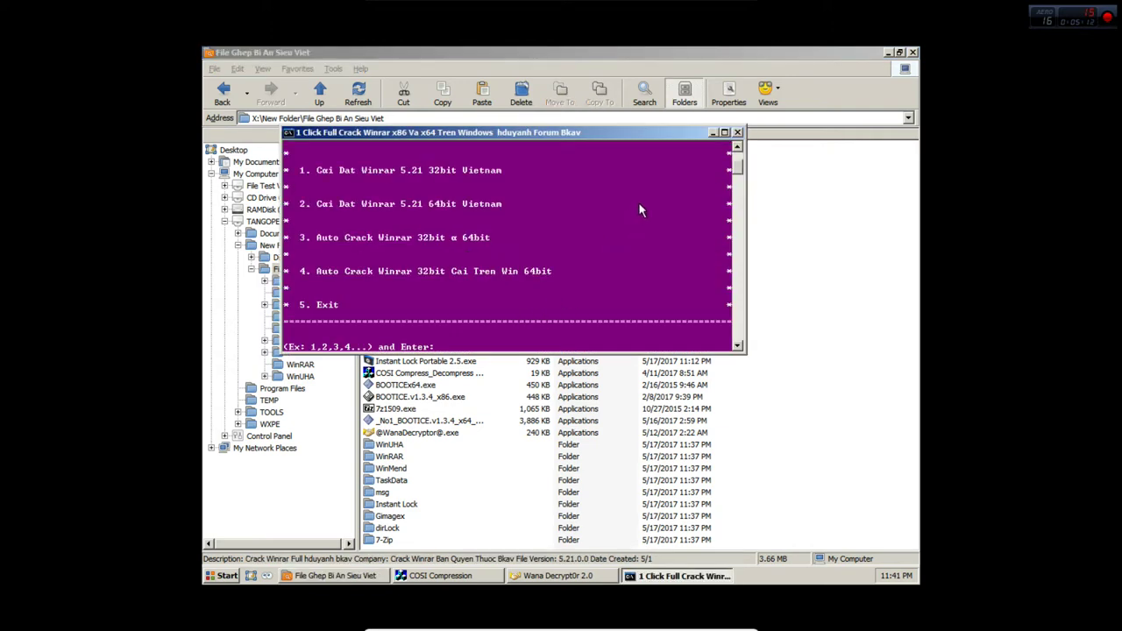
{"action": "left_click", "coordinate": [724, 134]}
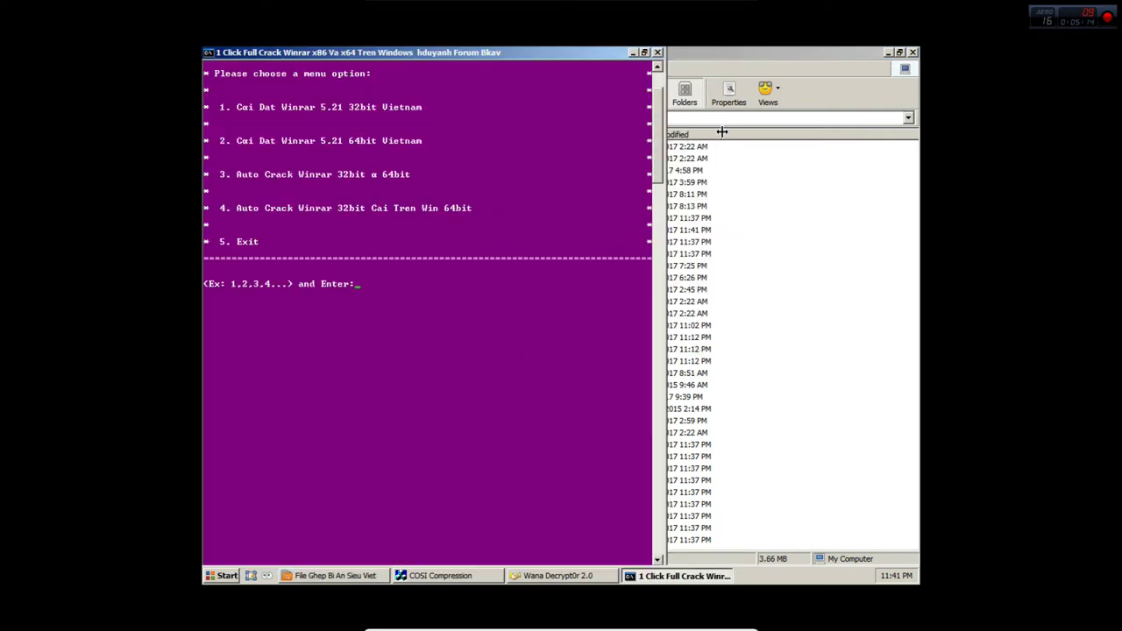
{"action": "left_click", "coordinate": [659, 54]}
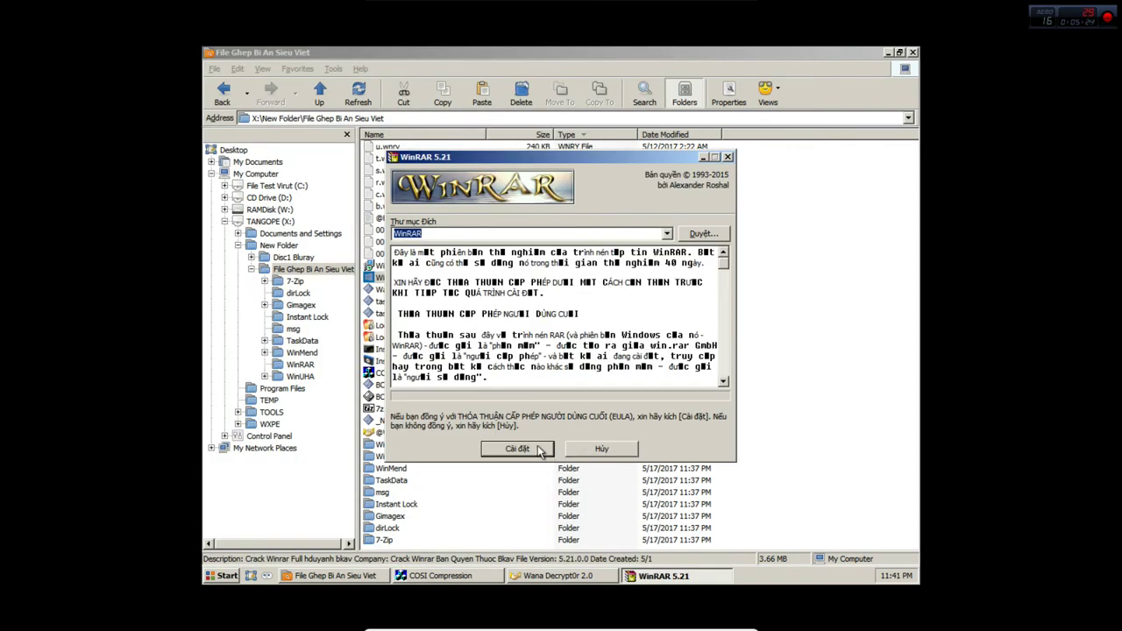
- Install WinRAR 5.21 with the default file associations and shell options, and close the WinRAR shortcuts folder
{"action": "left_click", "coordinate": [539, 450]}
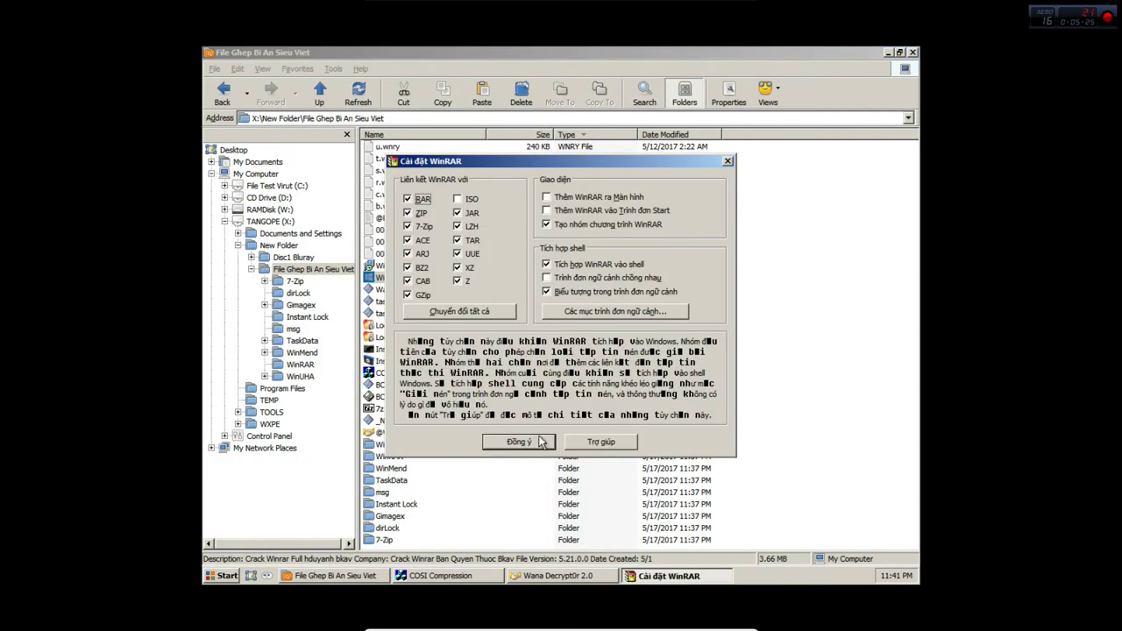
{"action": "left_click", "coordinate": [547, 443]}
{"action": "left_click", "coordinate": [559, 442]}
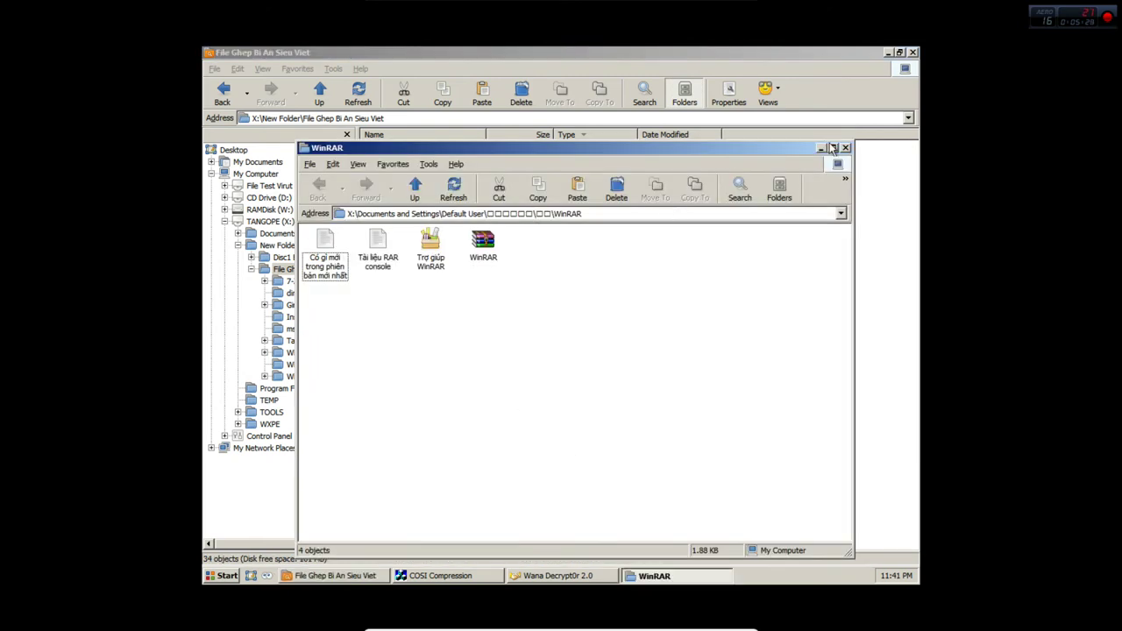
{"action": "left_click", "coordinate": [845, 149]}
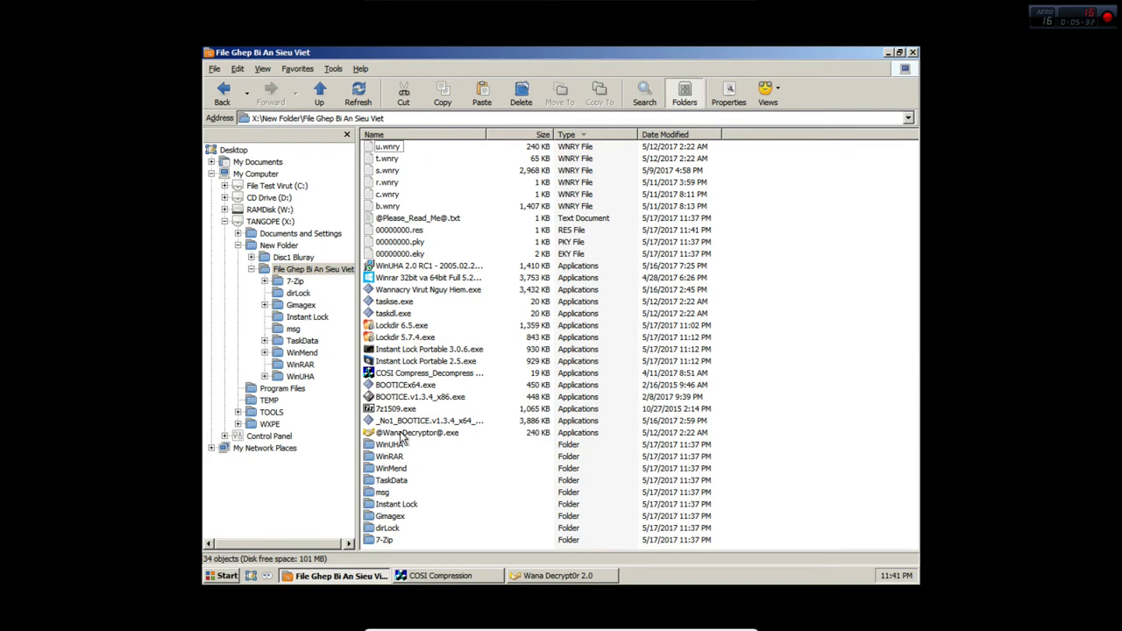
- Examine New Folder's whole file list sorted by type in ascending order, and return to the File Ghep Bi An Sieu Viet folder
{"action": "left_click", "coordinate": [281, 247]}
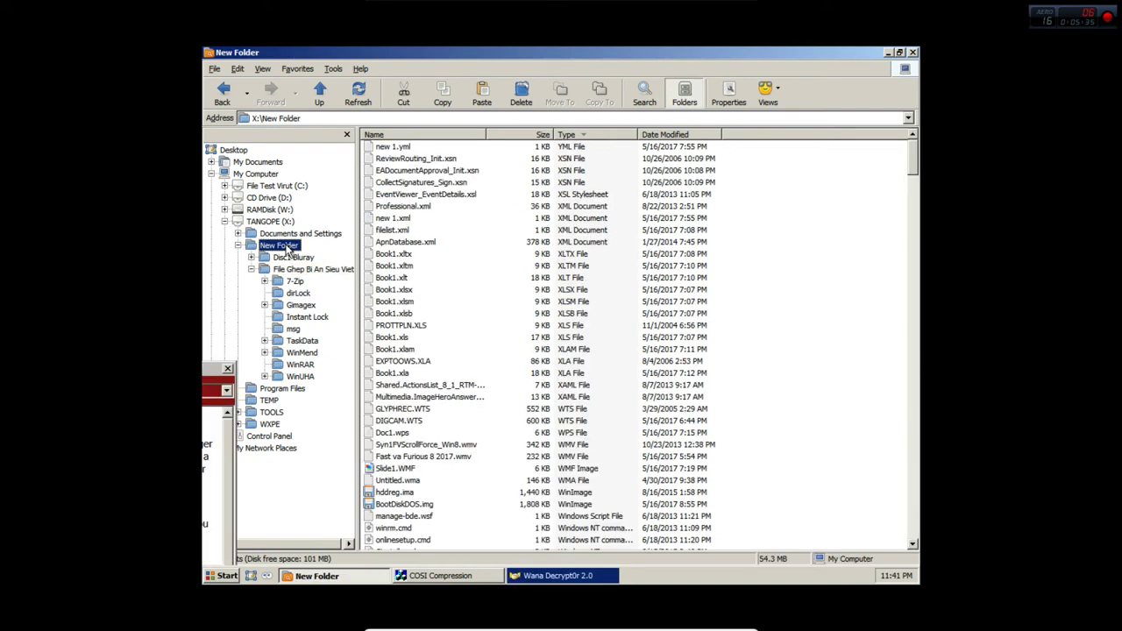
{"action": "left_click", "coordinate": [603, 132]}
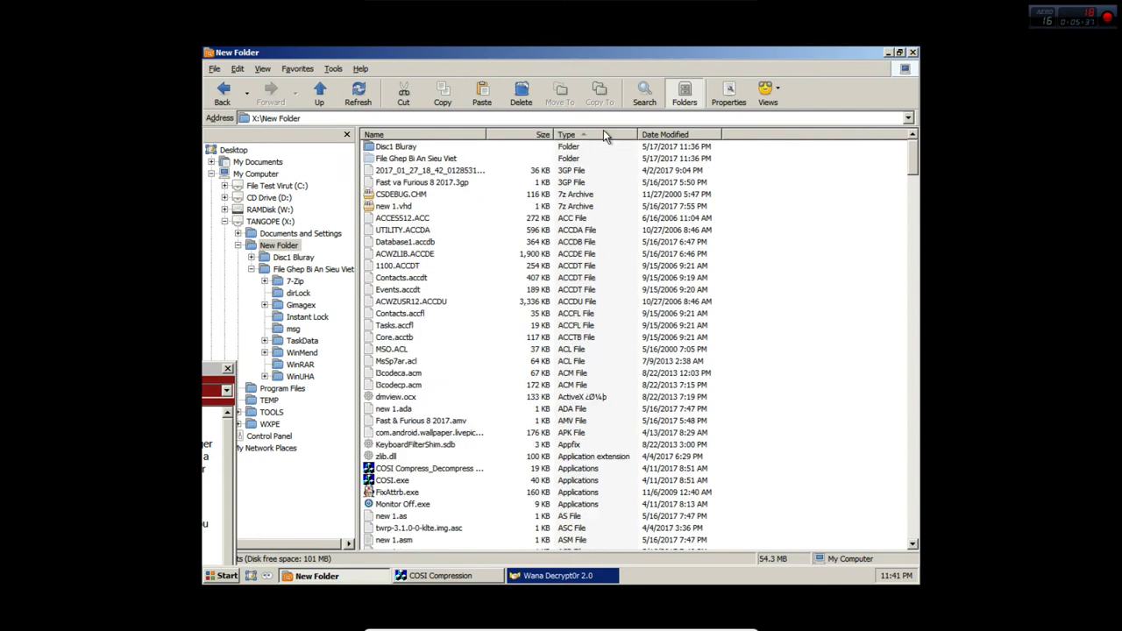
{"action": "scroll", "coordinate": [464, 273], "scroll_direction": "down", "scroll_amount": 1}
{"action": "scroll", "coordinate": [465, 279], "scroll_direction": "up", "scroll_amount": 1}
{"action": "key", "text": "End"}
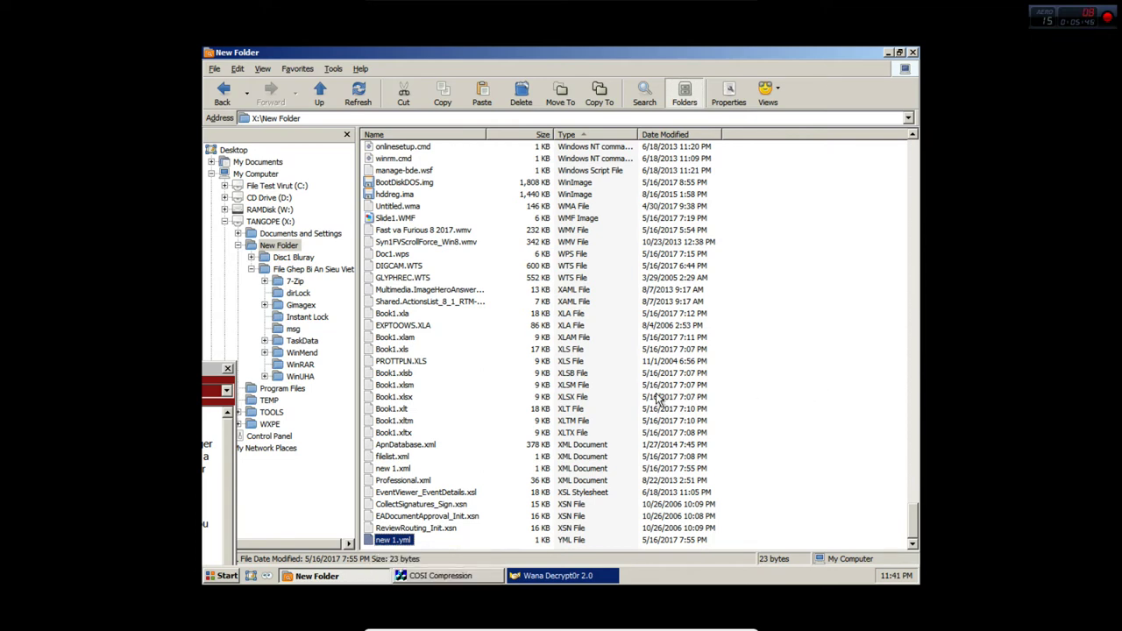
{"action": "key", "text": "Page_Up"}
{"action": "key", "text": "Page_Up"}
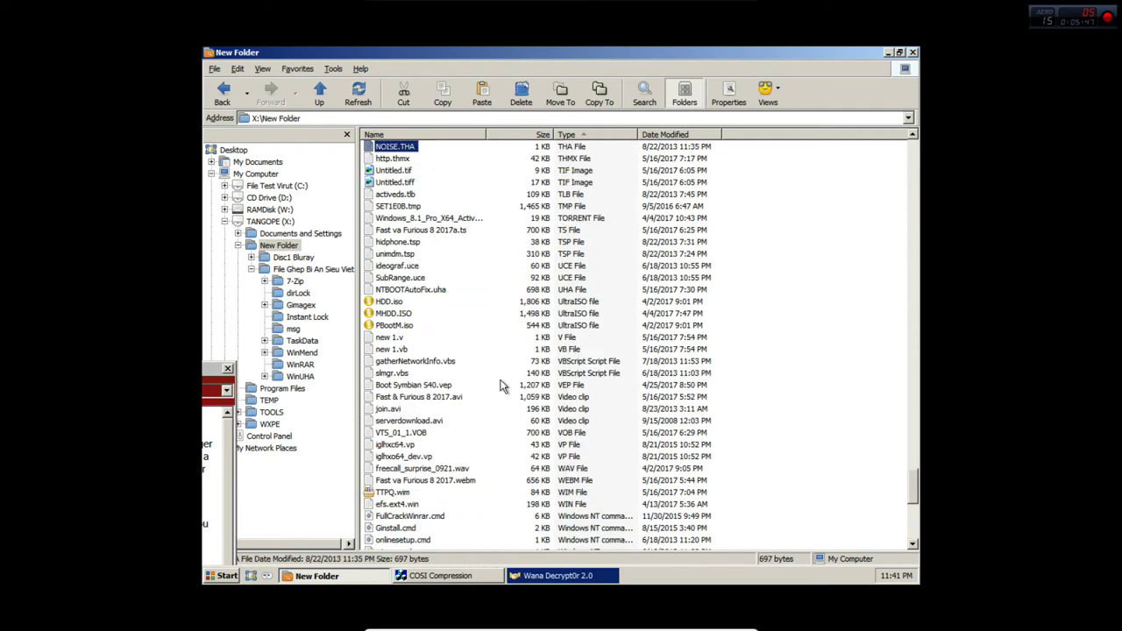
{"action": "key", "text": "Page_Up"}
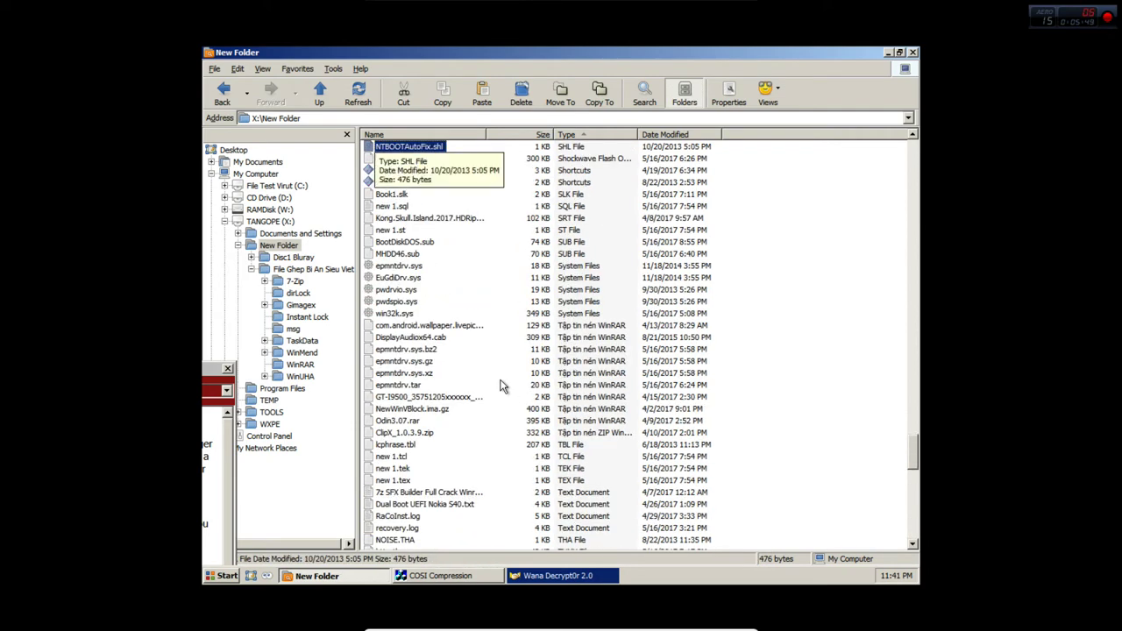
{"action": "key", "text": "Page_Up"}
{"action": "key", "text": "Page_Up"}
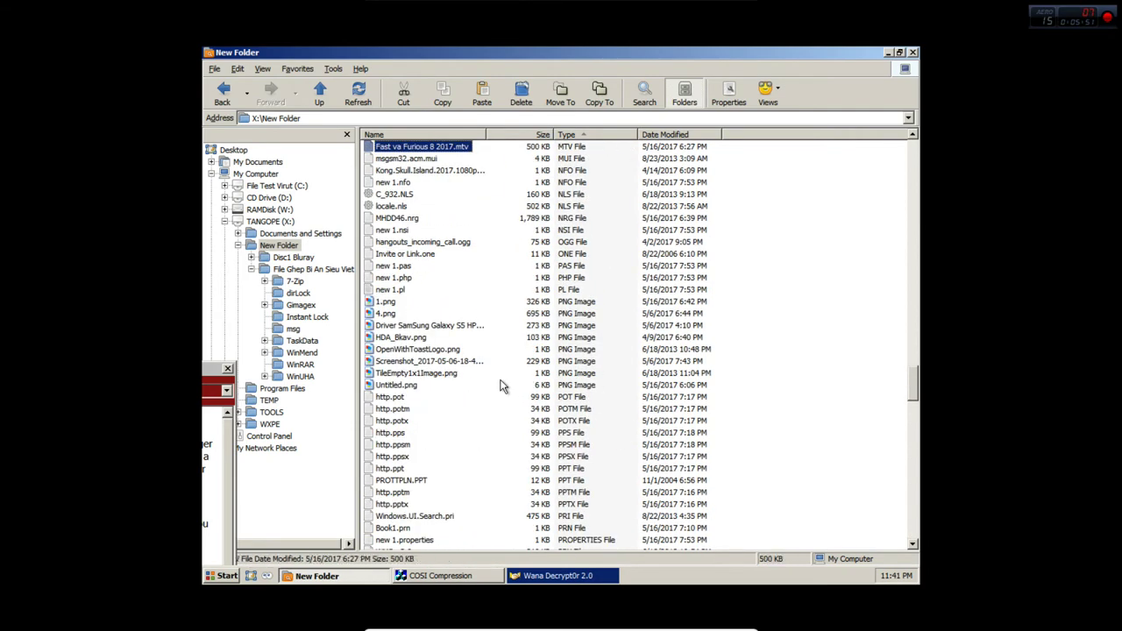
{"action": "key", "text": "Page_Up"}
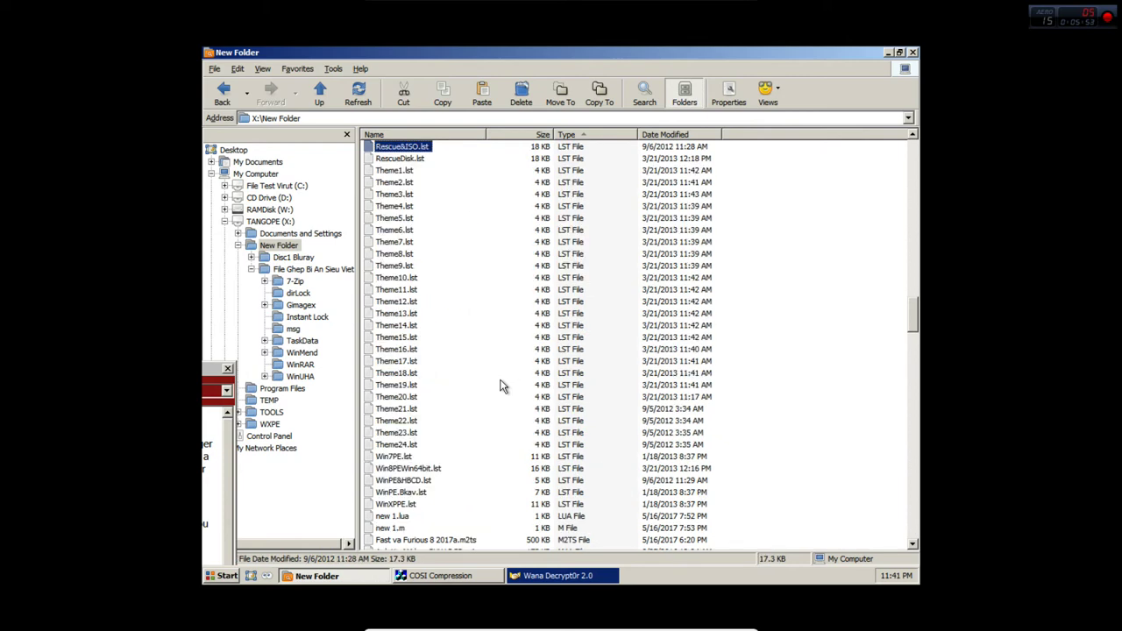
{"action": "key", "text": "Page_Up"}
{"action": "key", "text": "Page_Up"}
{"action": "key", "text": "Page_Up"}
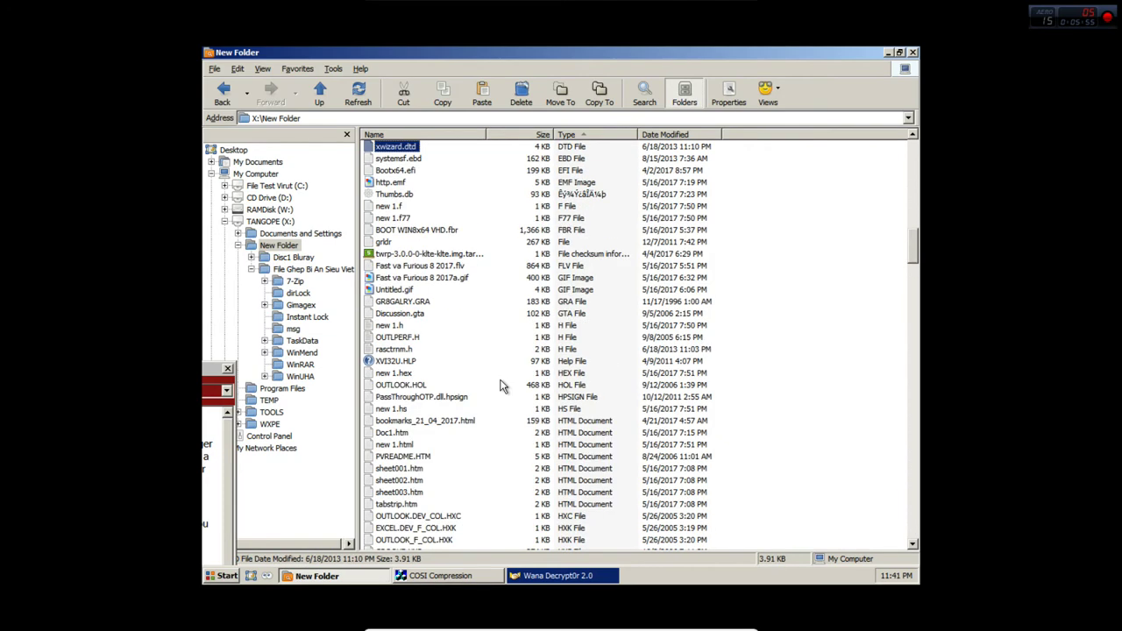
{"action": "key", "text": "Page_Up"}
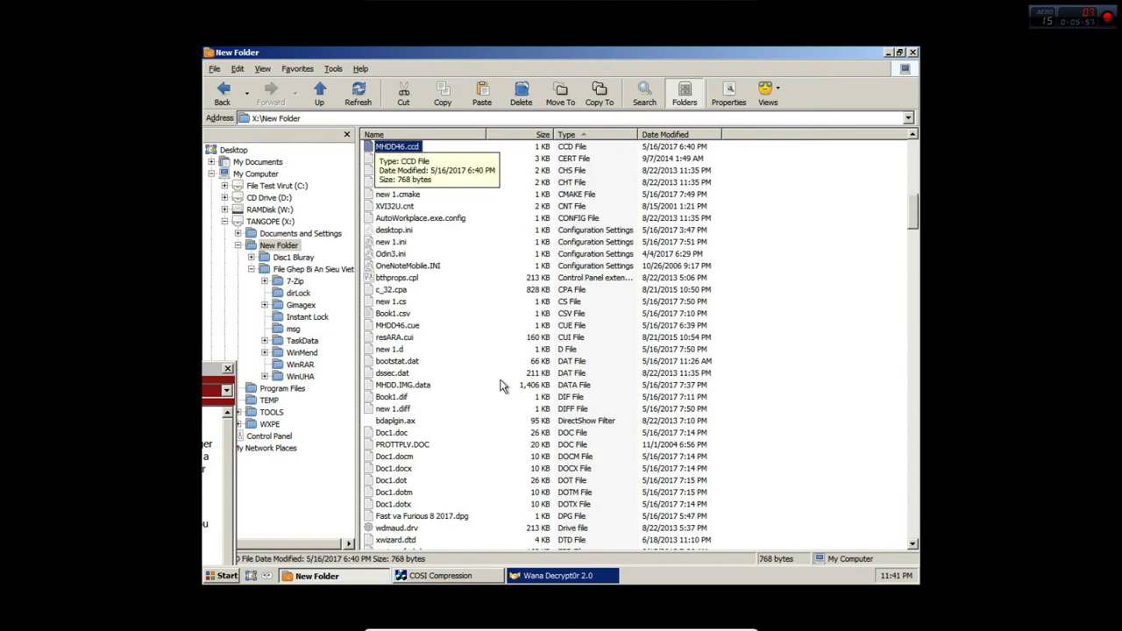
{"action": "key", "text": "Page_Up"}
{"action": "key", "text": "Page_Up"}
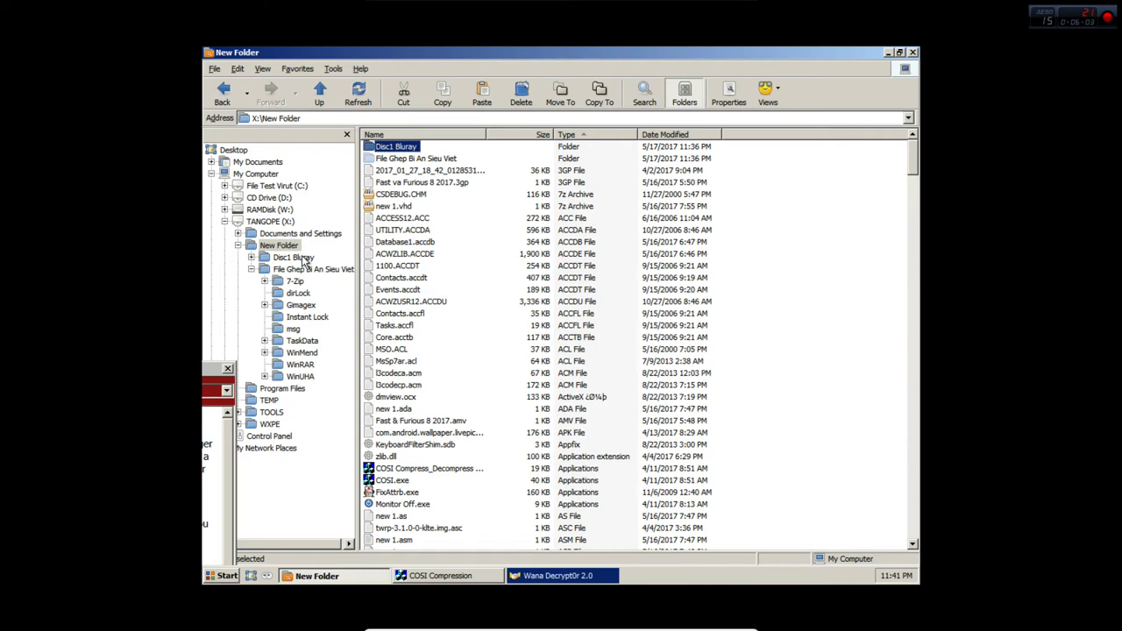
{"action": "left_click", "coordinate": [308, 269]}
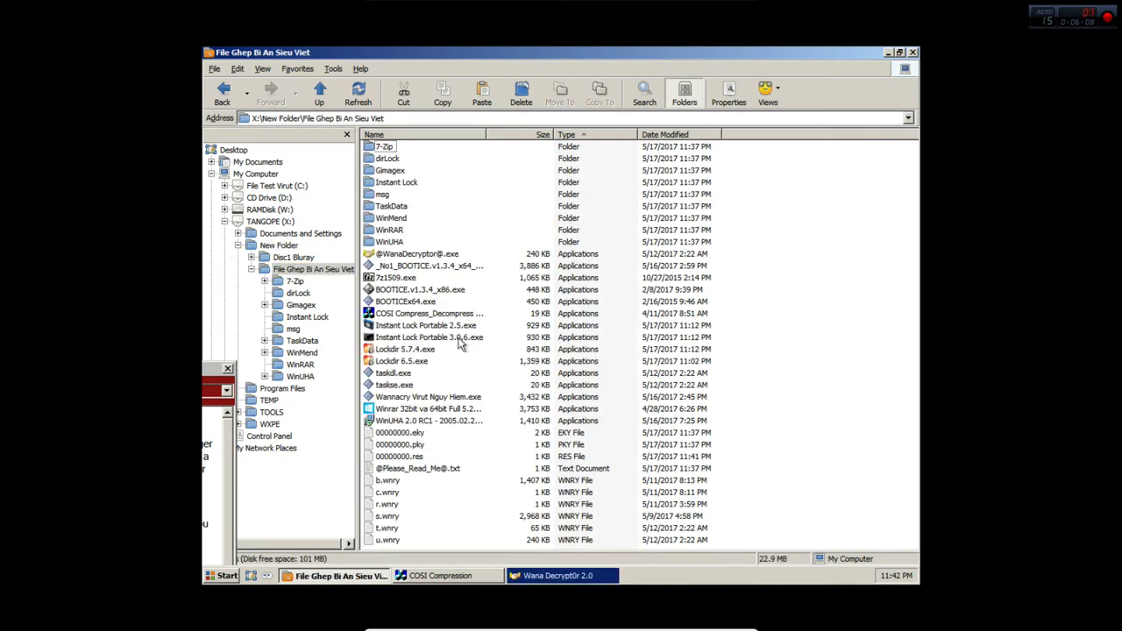
- Copy Wannacry Virut Nguy Hiem.exe from the File Ghep Bi An Sieu Viet folder into New Folder
{"action": "left_click", "coordinate": [460, 399]}
{"action": "right_click", "coordinate": [461, 399]}
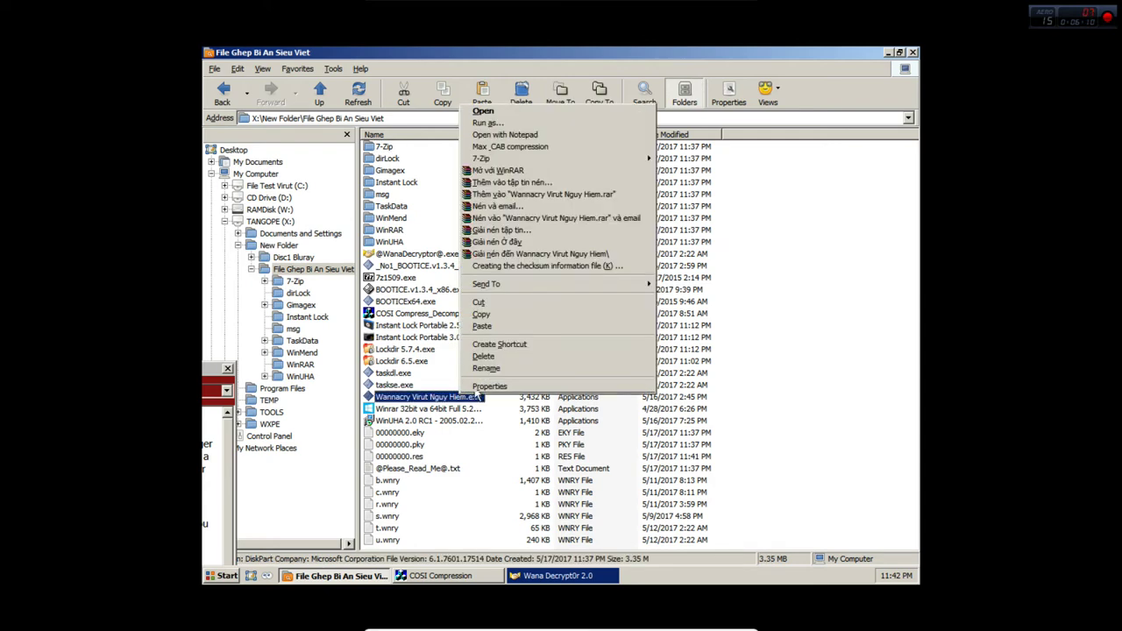
{"action": "left_click", "coordinate": [419, 313]}
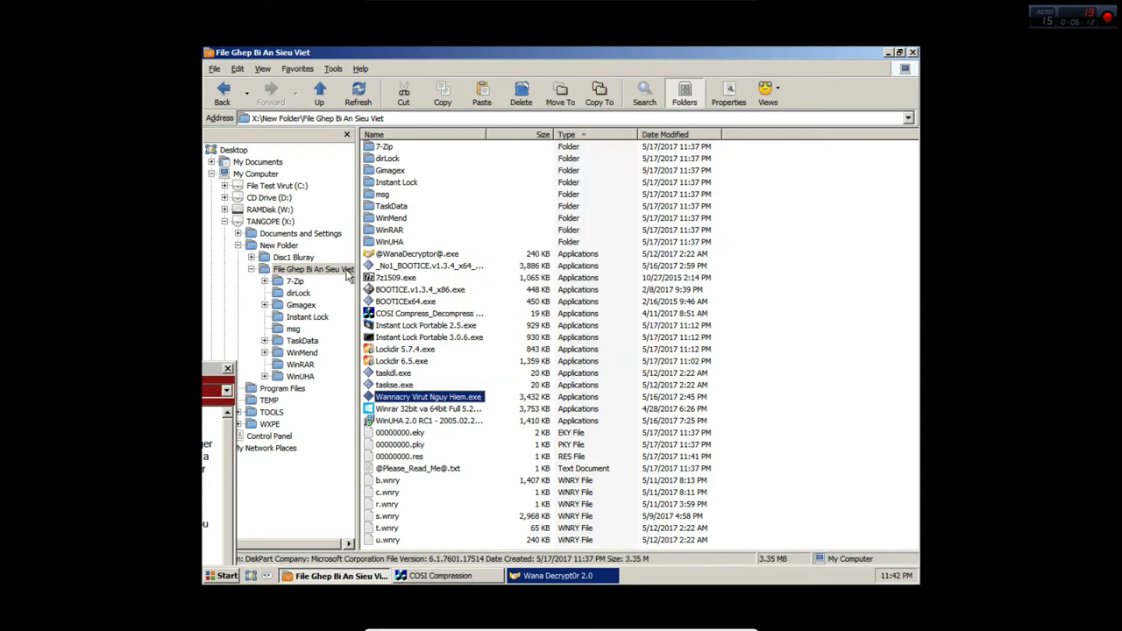
{"action": "left_click", "coordinate": [289, 245]}
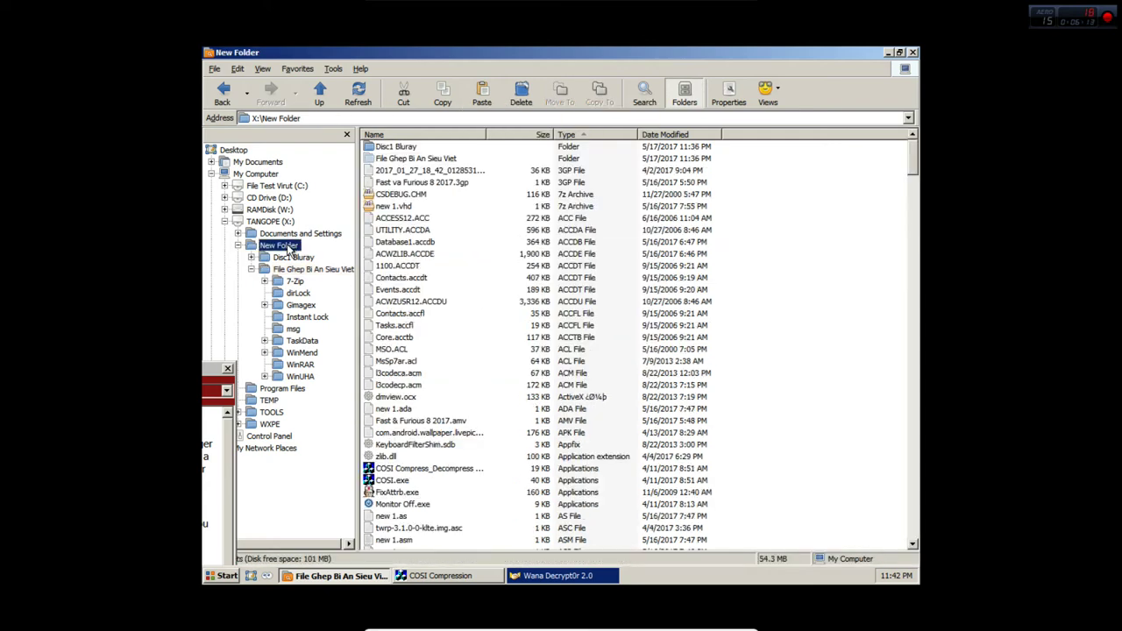
{"action": "right_click", "coordinate": [505, 281]}
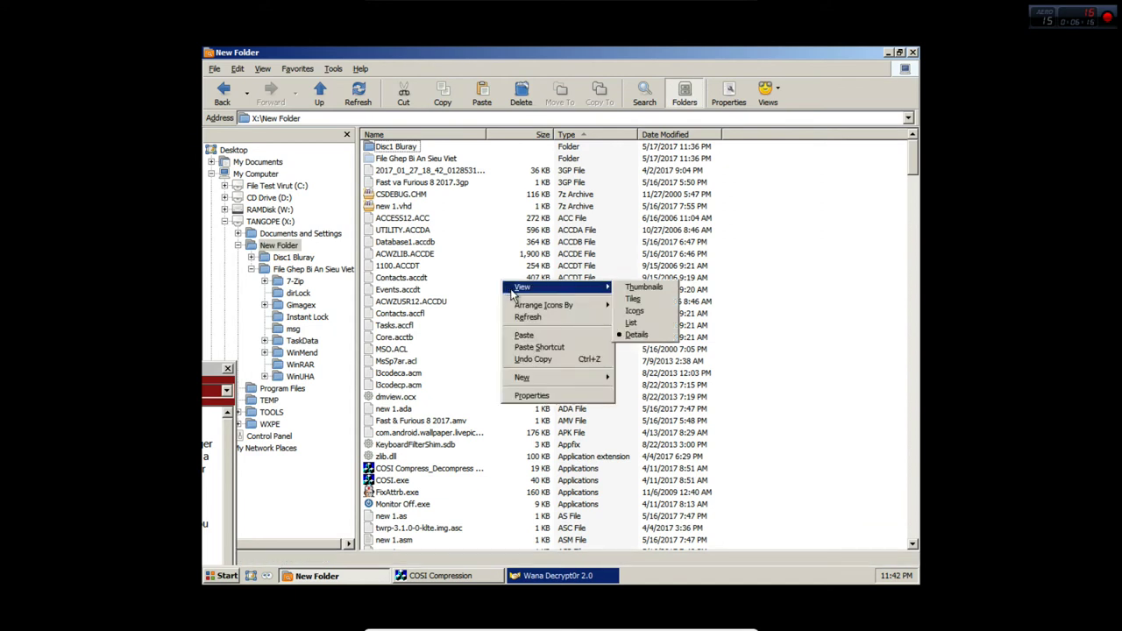
{"action": "left_click", "coordinate": [517, 337]}
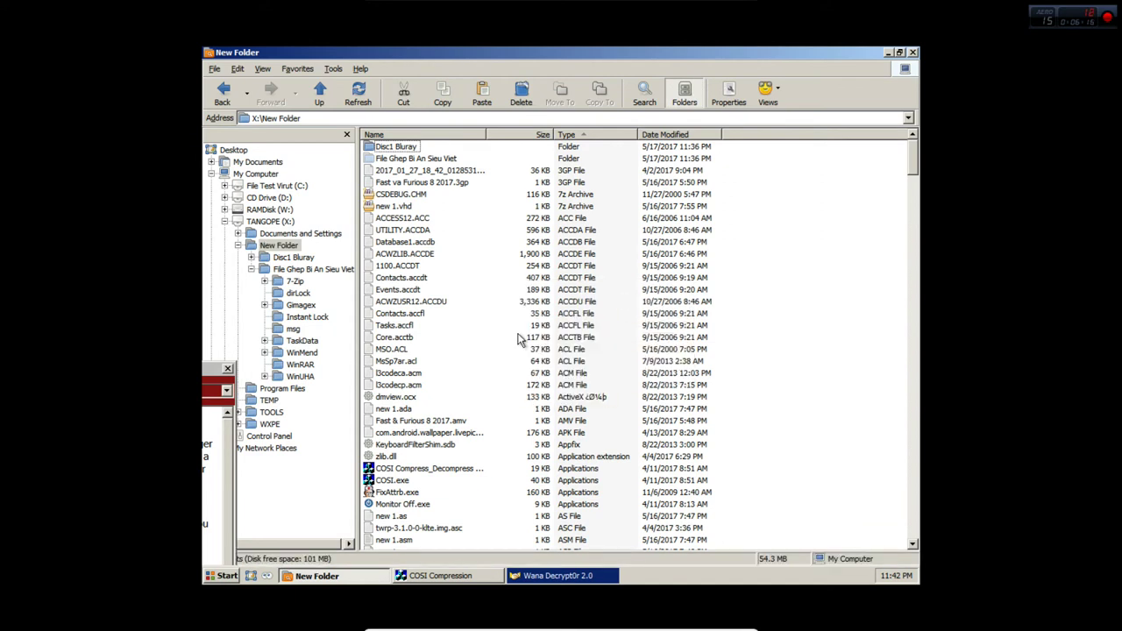
- Sort New Folder by name in descending order, run its Wannacry Virut Nguy Hiem.exe, and close the Wana Decrypt0r 2.0 window
{"action": "left_click", "coordinate": [465, 134]}
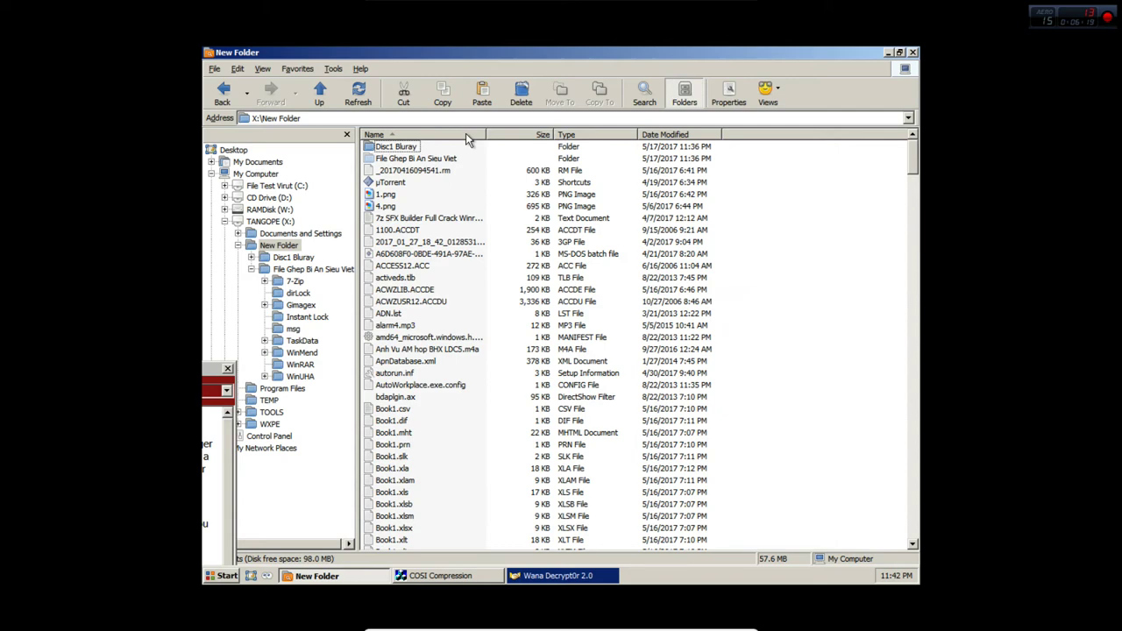
{"action": "left_click", "coordinate": [466, 134]}
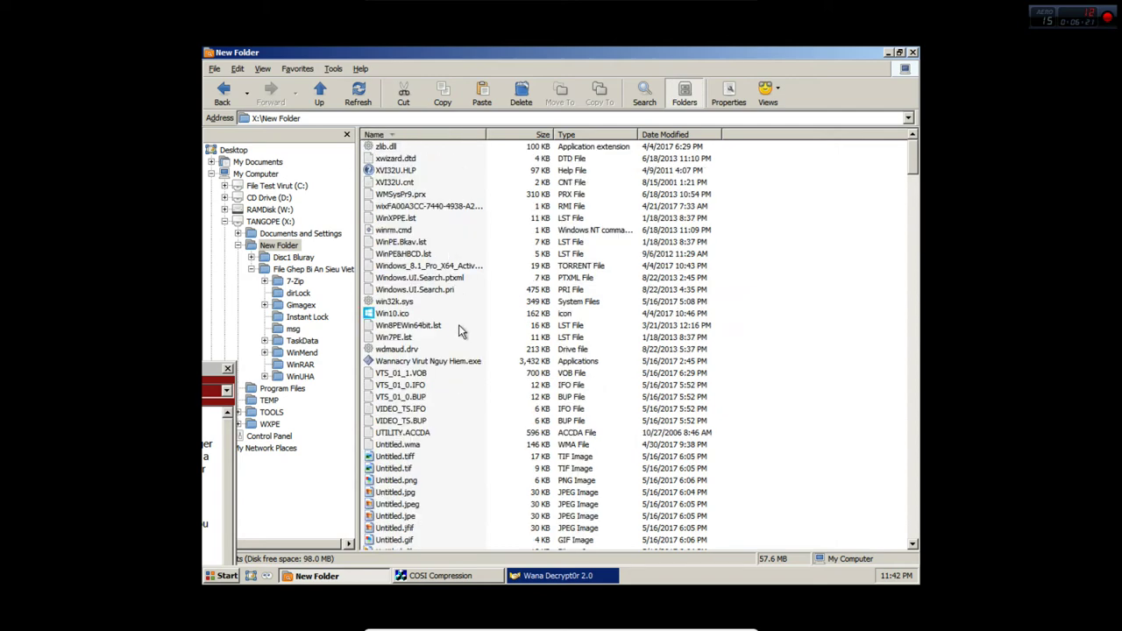
{"action": "right_click", "coordinate": [465, 363]}
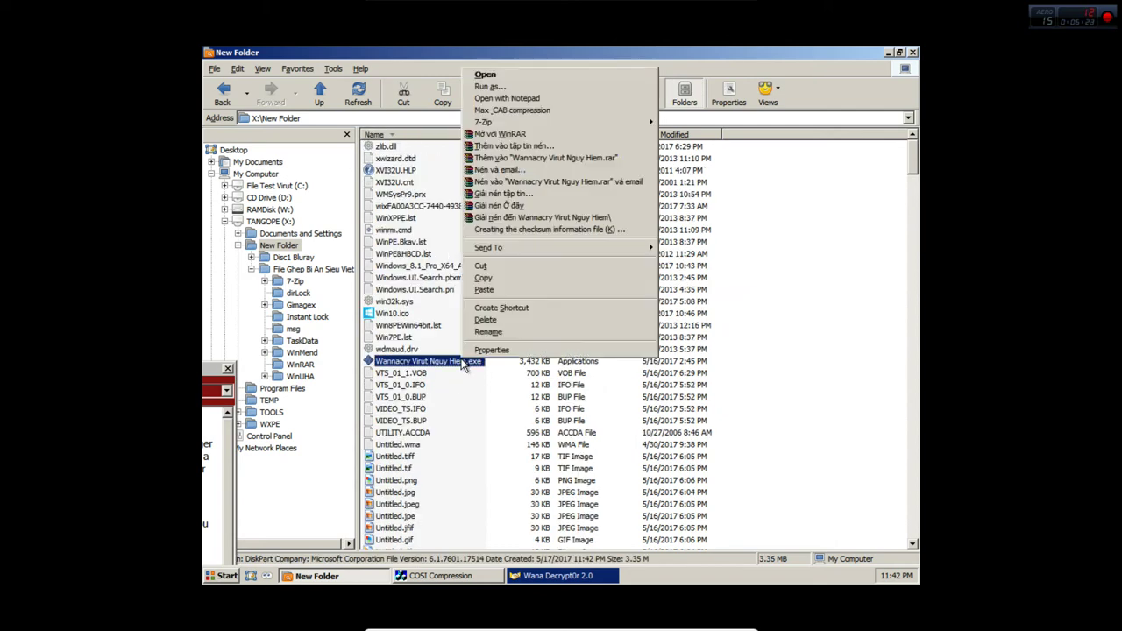
{"action": "left_click", "coordinate": [503, 76]}
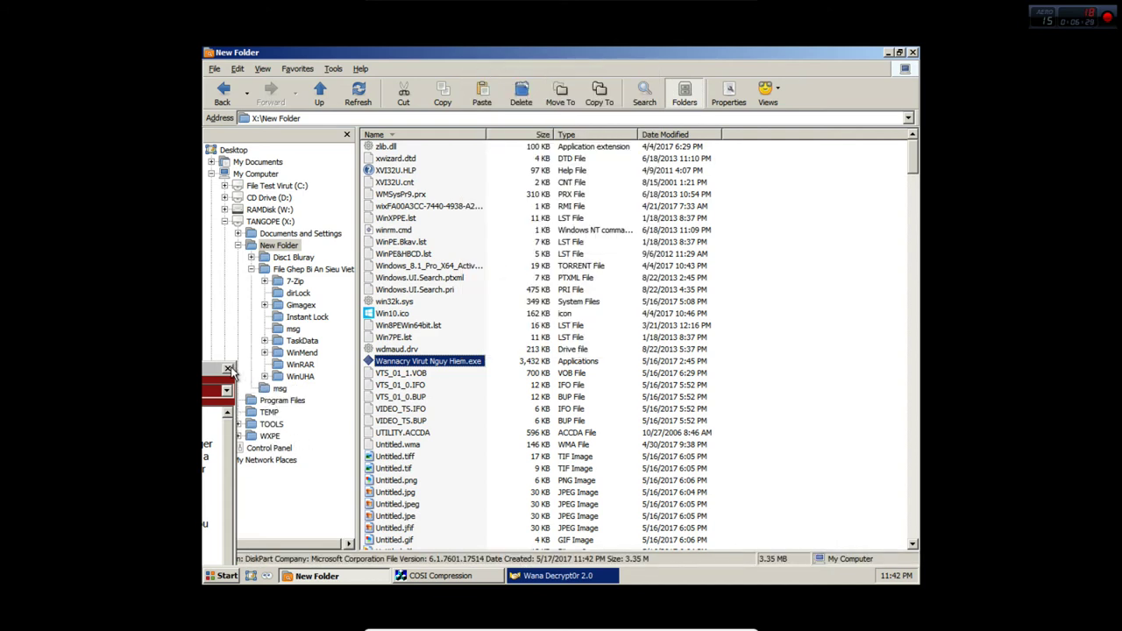
{"action": "left_click", "coordinate": [228, 370]}
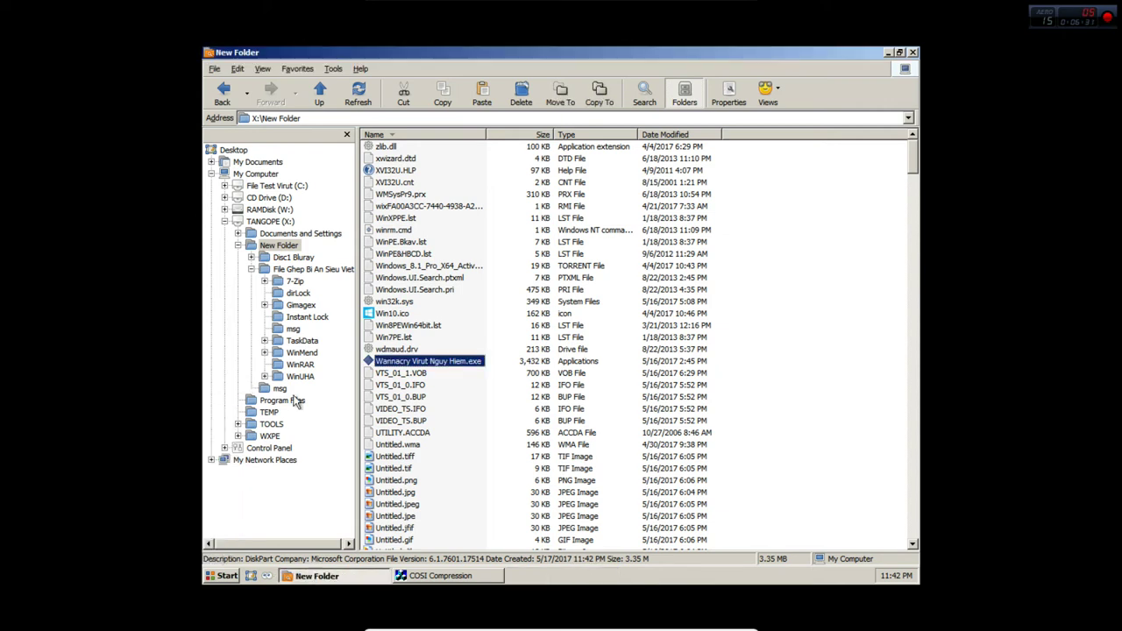
- Open Windows Task Manager's process list and widen the Image Name column to show the full process names
{"action": "right_click", "coordinate": [550, 579]}
{"action": "left_click", "coordinate": [581, 540]}
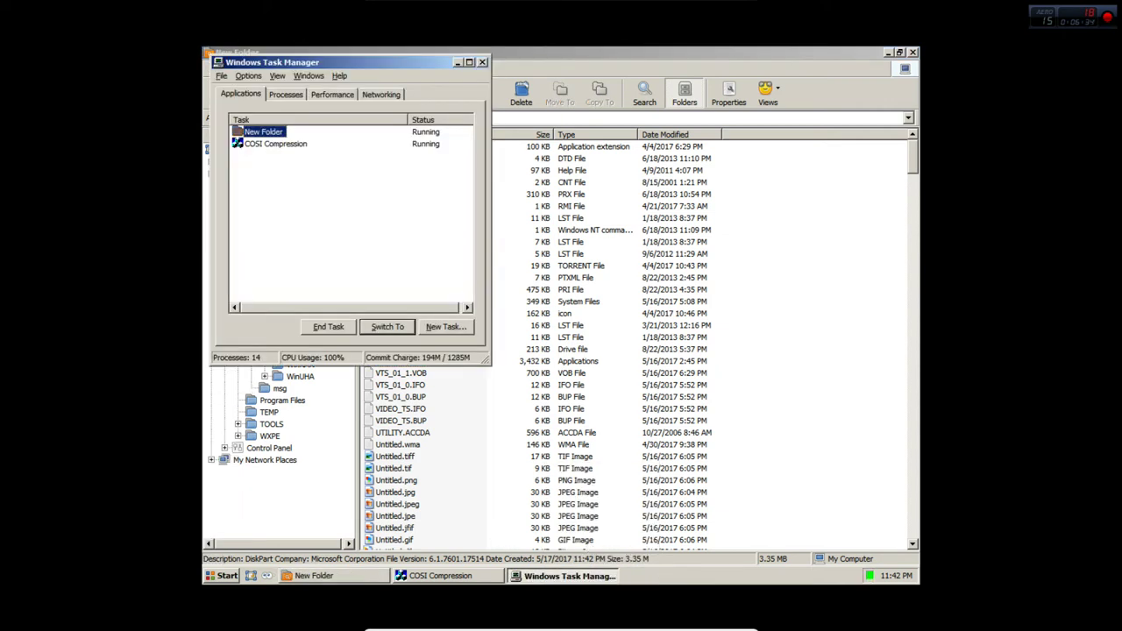
{"action": "left_click", "coordinate": [289, 93]}
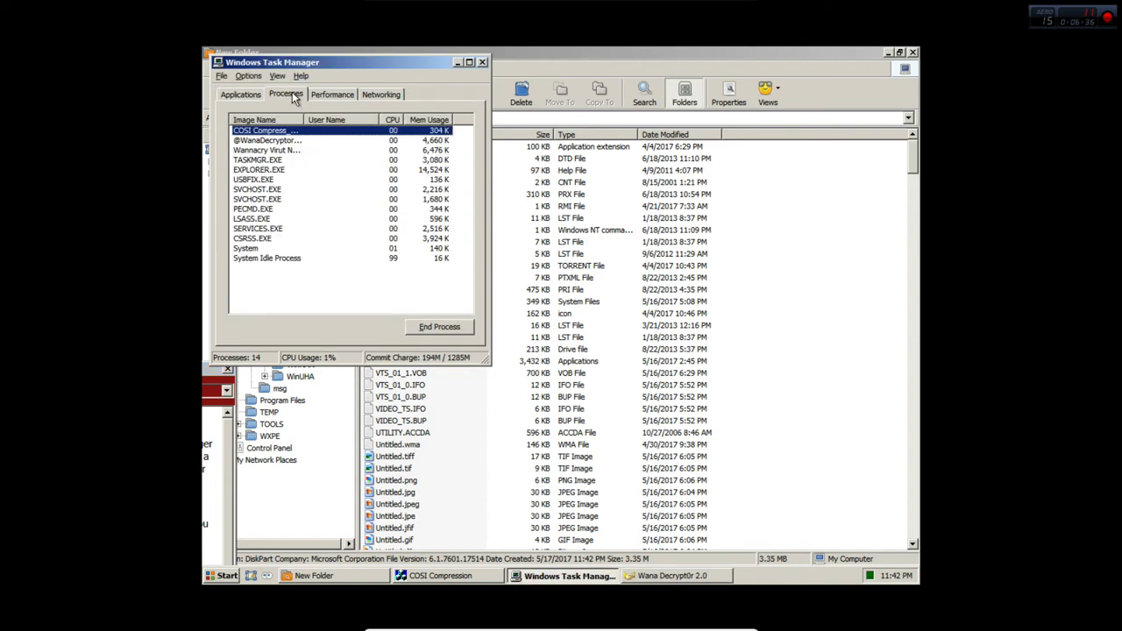
{"action": "left_click_drag", "start_coordinate": [307, 125], "coordinate": [388, 124]}
{"action": "left_click", "coordinate": [301, 142]}
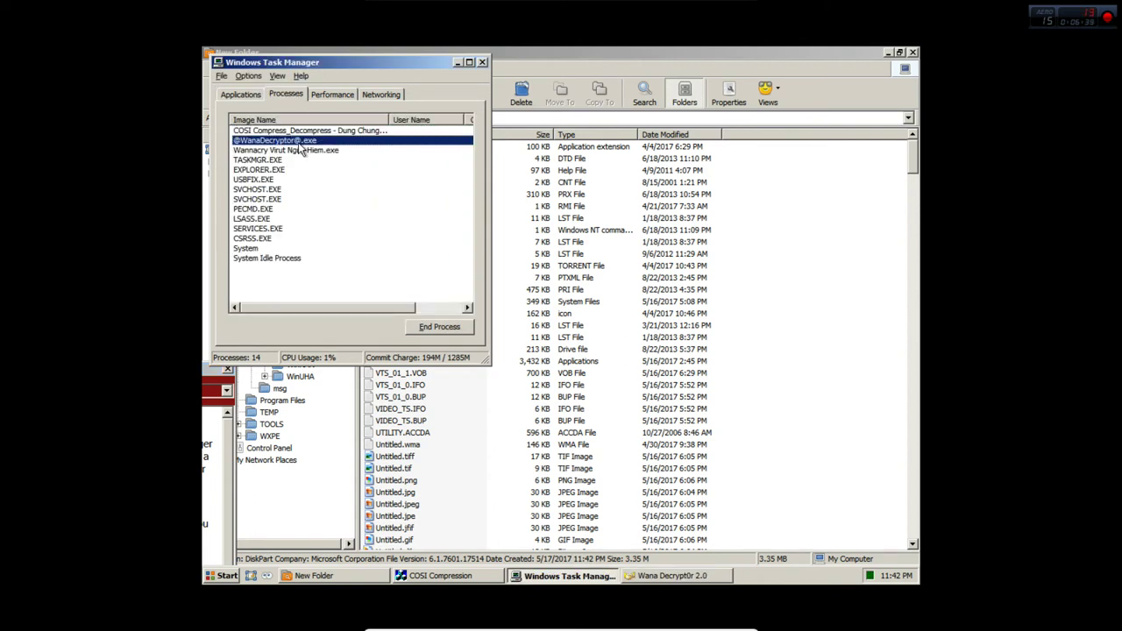
{"action": "left_click", "coordinate": [314, 152]}
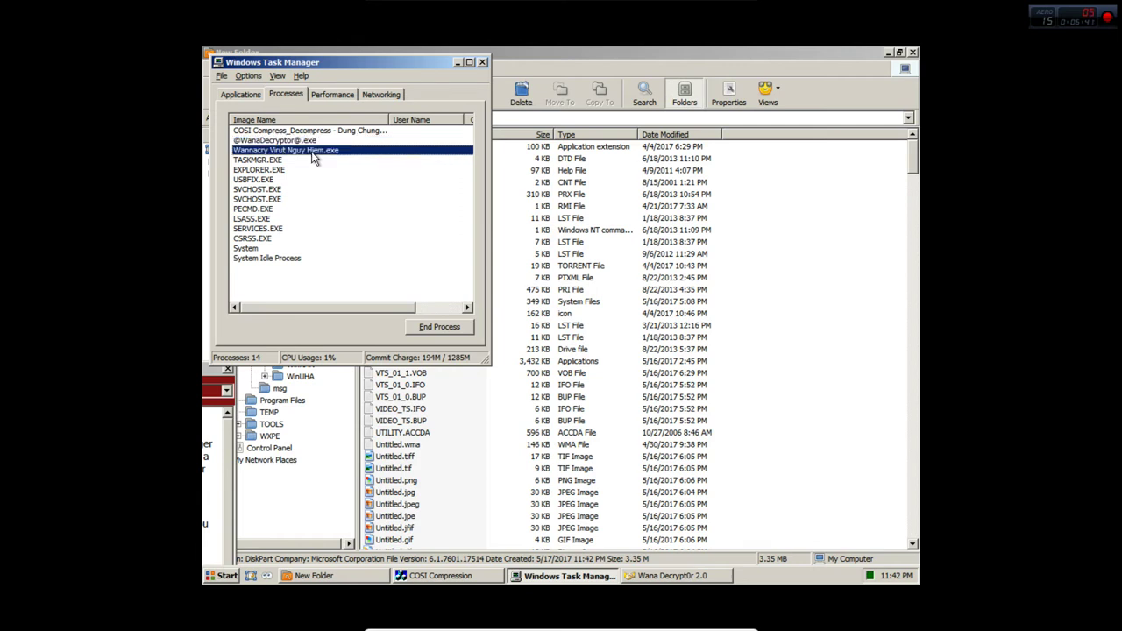
{"action": "left_click", "coordinate": [433, 329]}
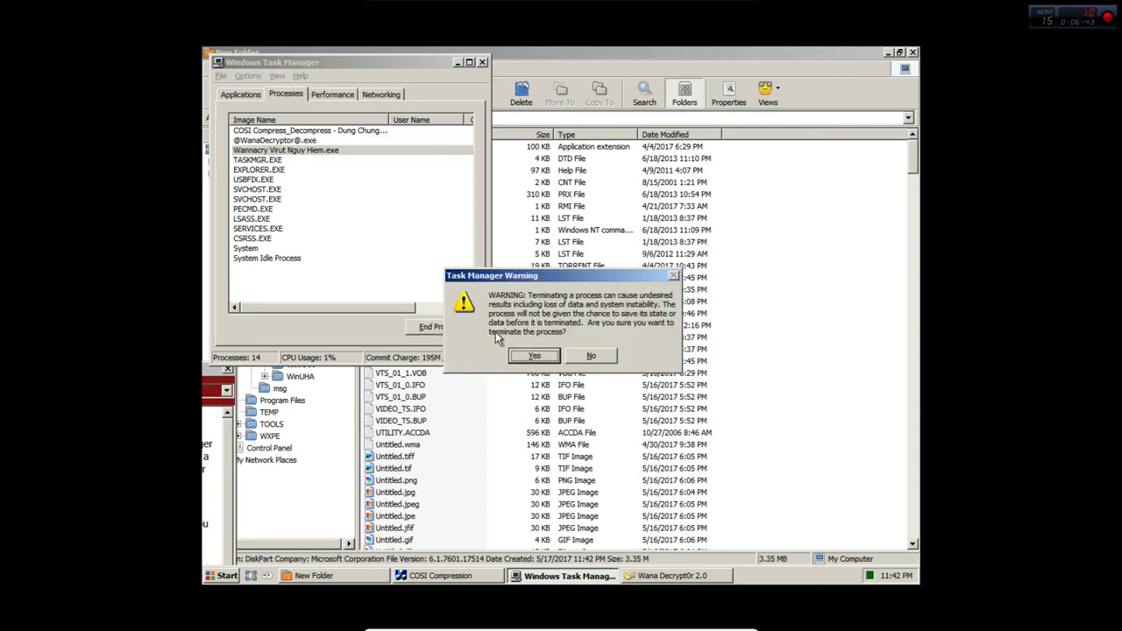
{"action": "left_click", "coordinate": [525, 355]}
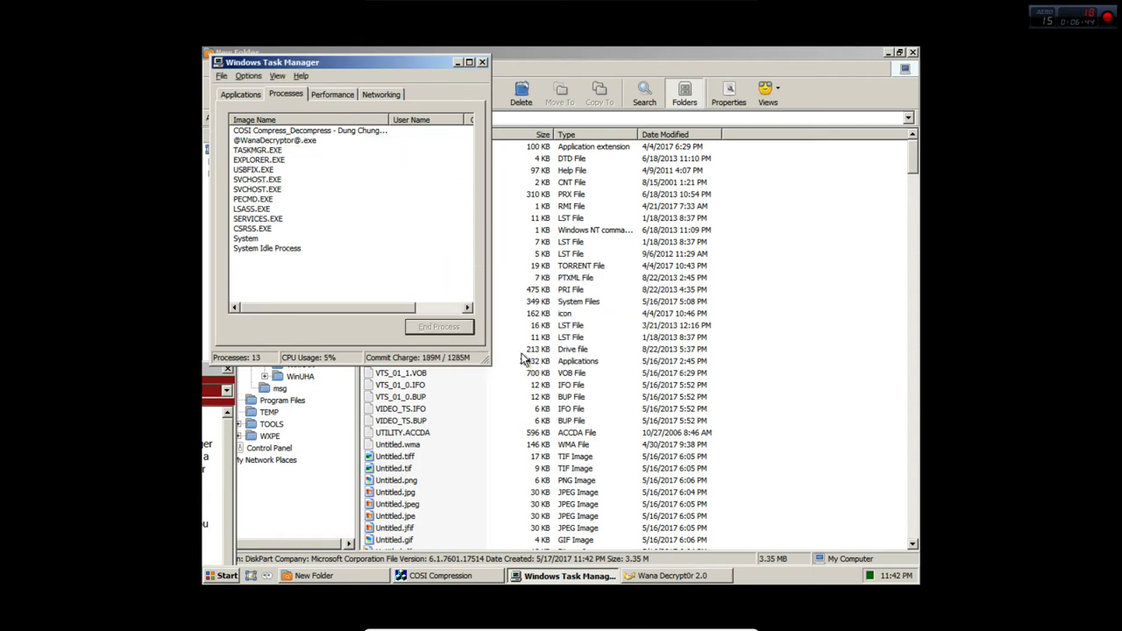
{"action": "left_click", "coordinate": [294, 142]}
{"action": "left_click", "coordinate": [438, 326]}
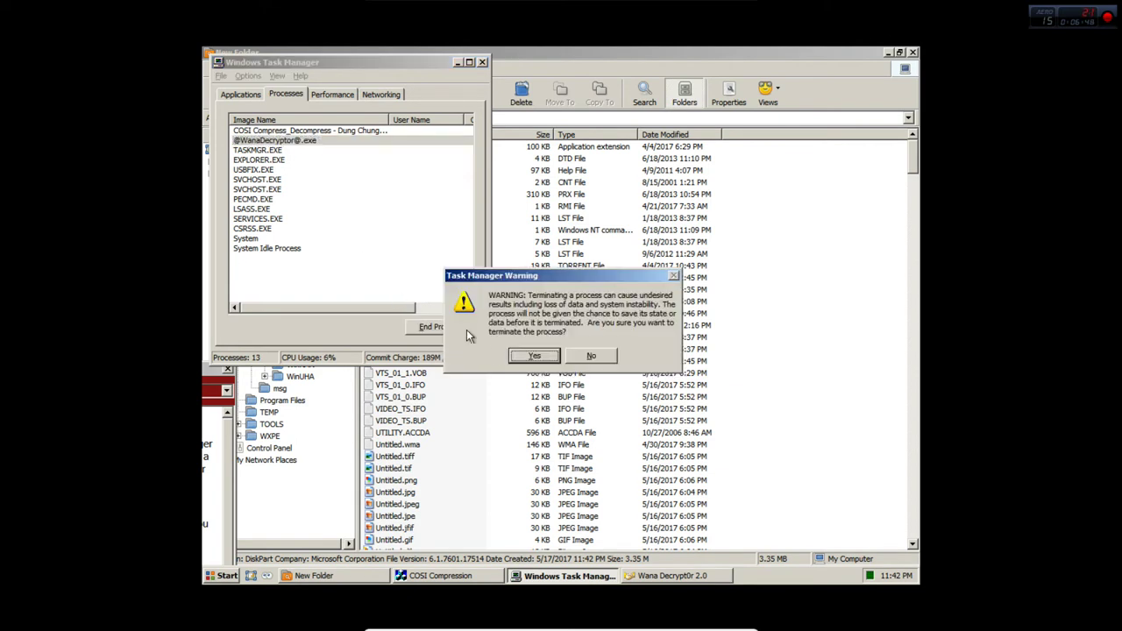
{"action": "left_click", "coordinate": [524, 355]}
{"action": "left_click", "coordinate": [518, 357]}
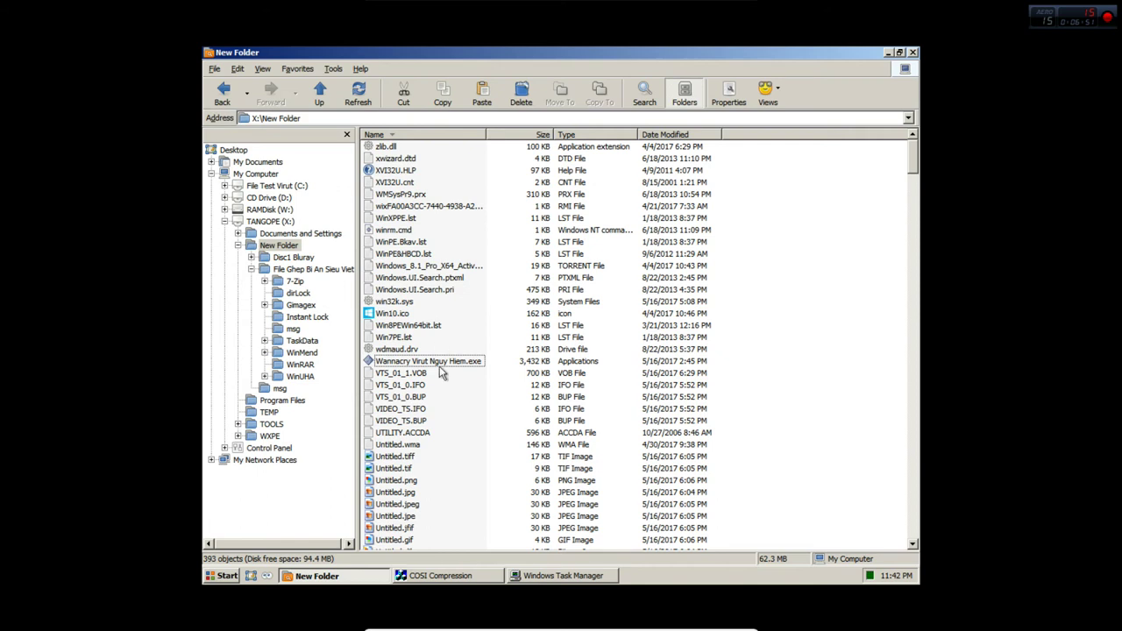
- Run Wannacry Virut Nguy Hiem.exe in New Folder again and close the COSI Compression window
{"action": "left_click", "coordinate": [463, 365]}
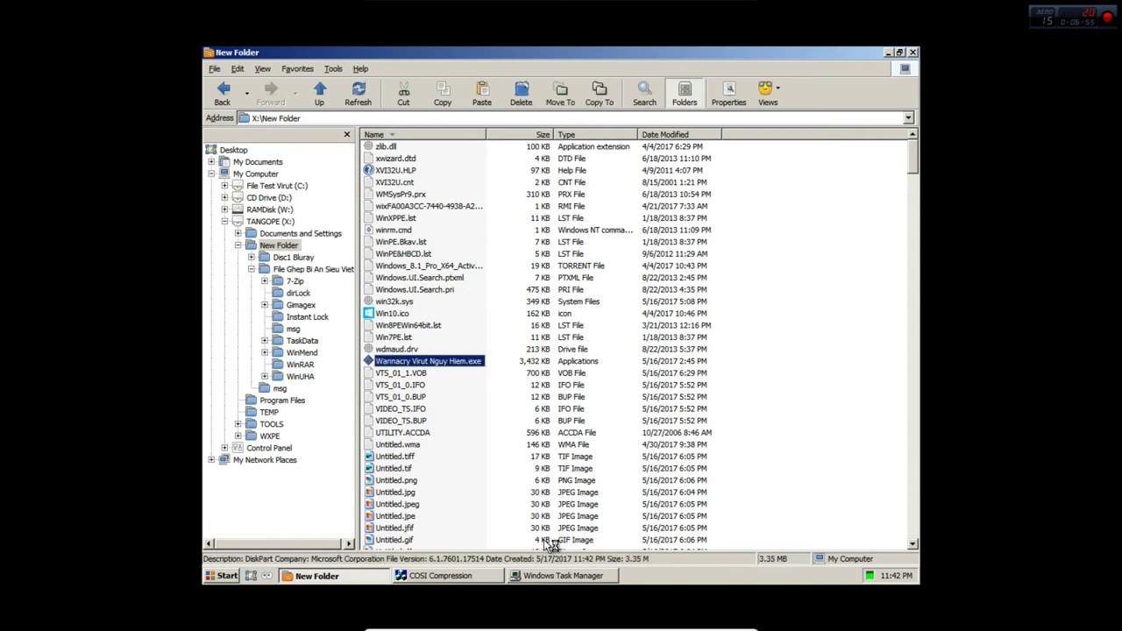
{"action": "left_click", "coordinate": [469, 575]}
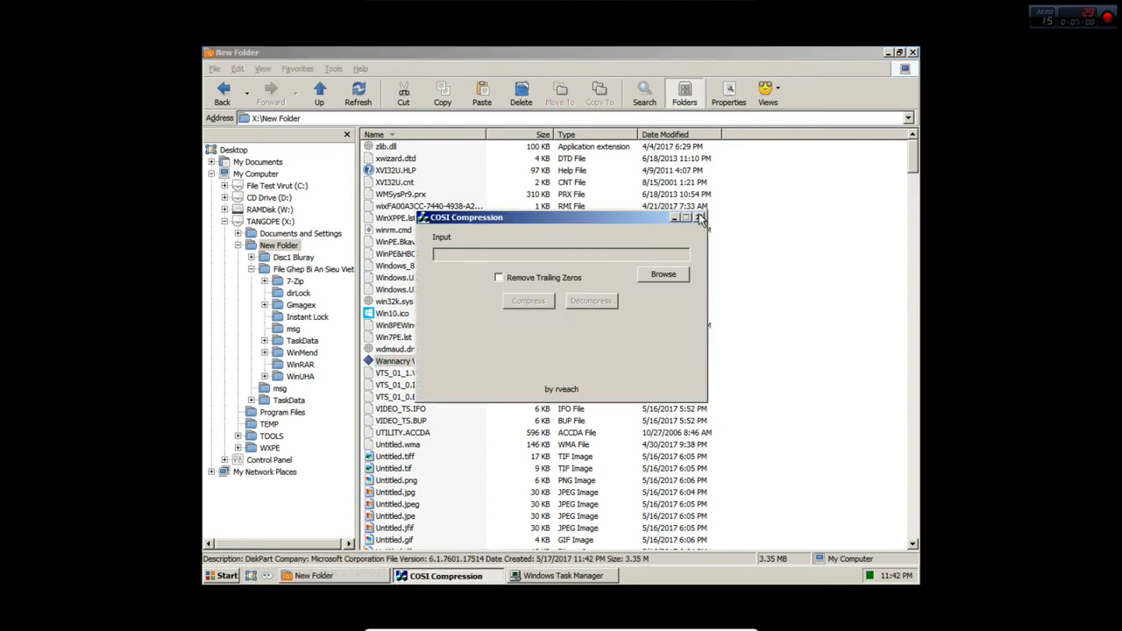
{"action": "left_click", "coordinate": [699, 216]}
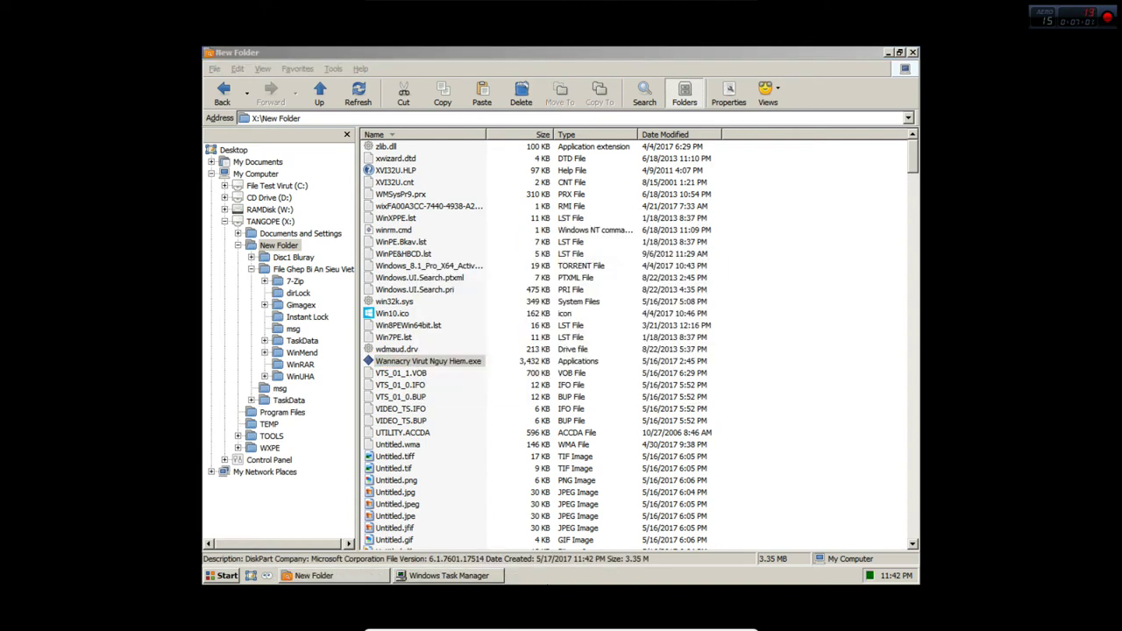
- Check Task Manager's process list for the WannaCry processes, view the performance graphs, and minimize Task Manager
{"action": "left_click", "coordinate": [472, 576]}
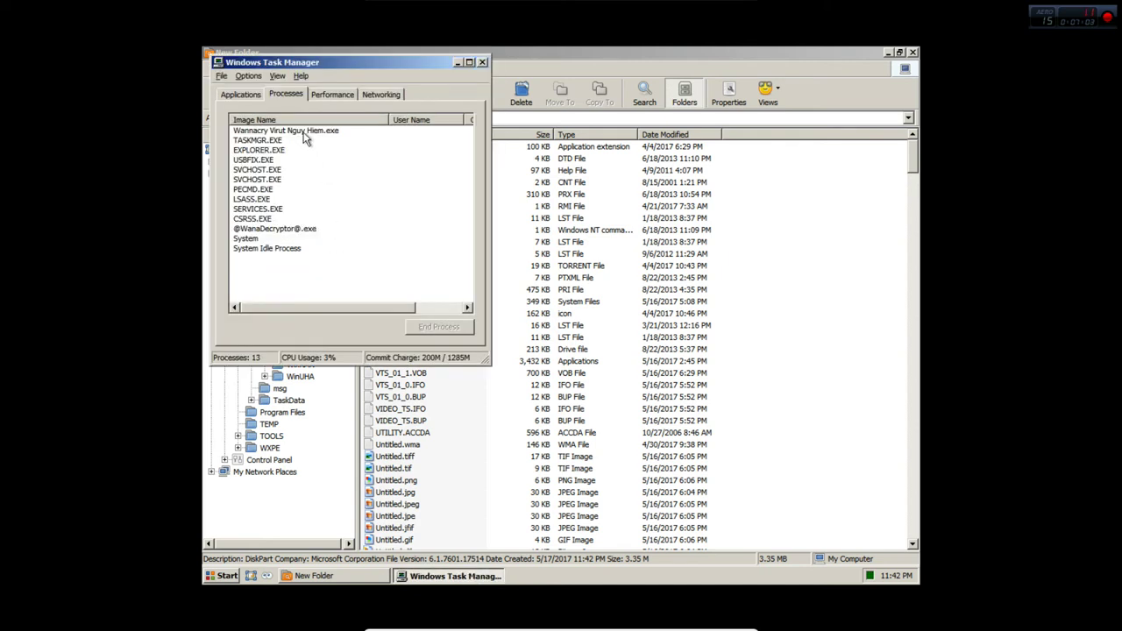
{"action": "left_click", "coordinate": [303, 132]}
{"action": "left_click", "coordinate": [289, 229]}
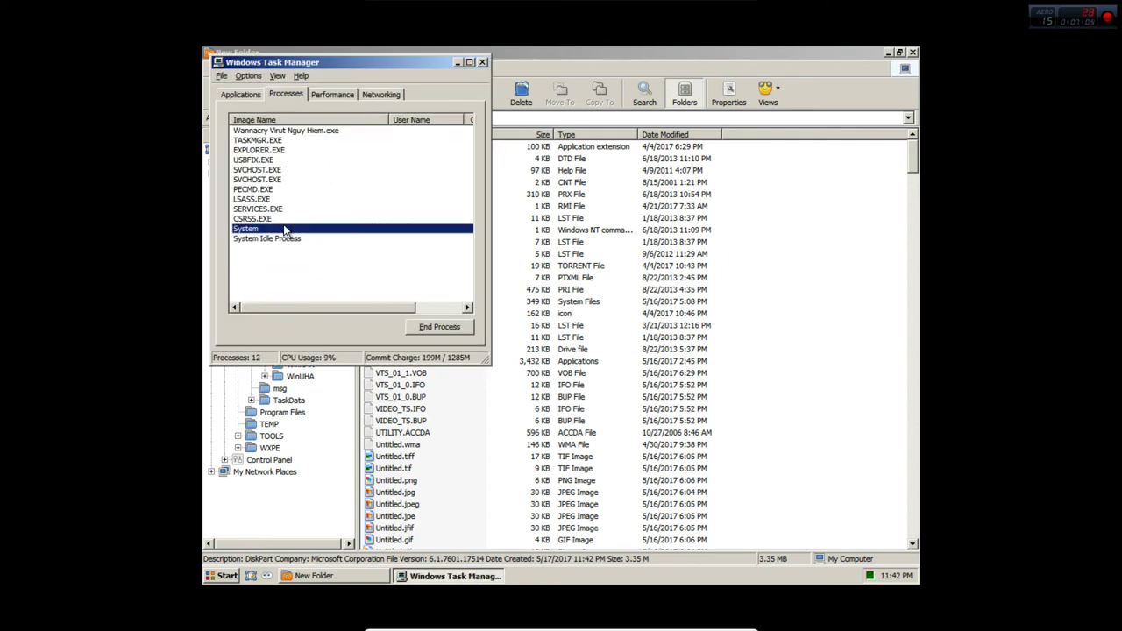
{"action": "left_click", "coordinate": [320, 130]}
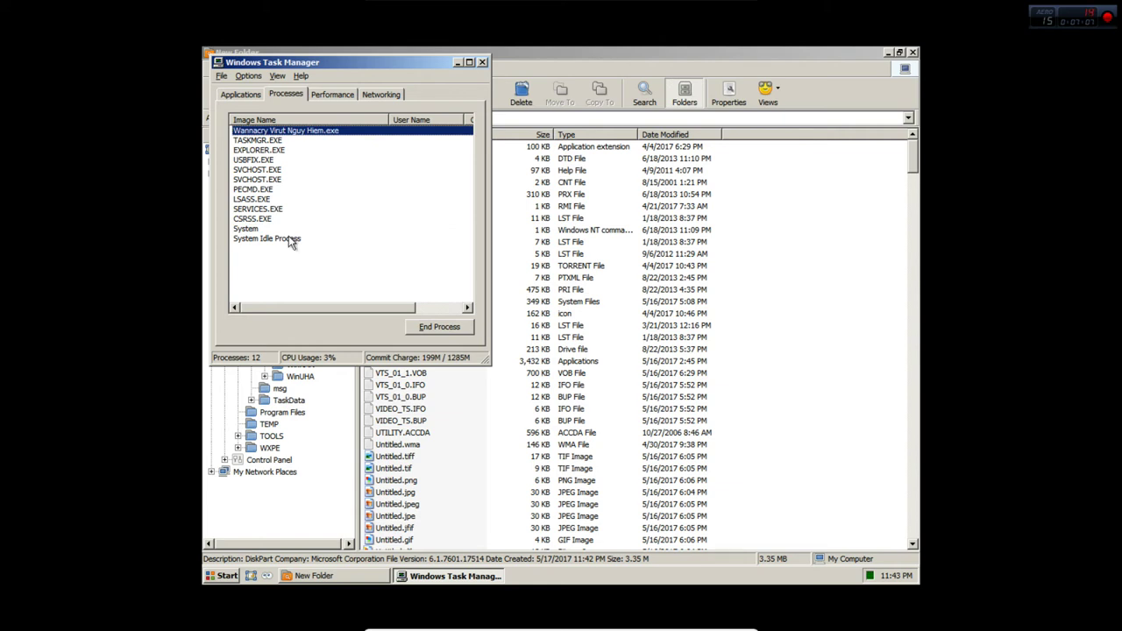
{"action": "left_click", "coordinate": [332, 95]}
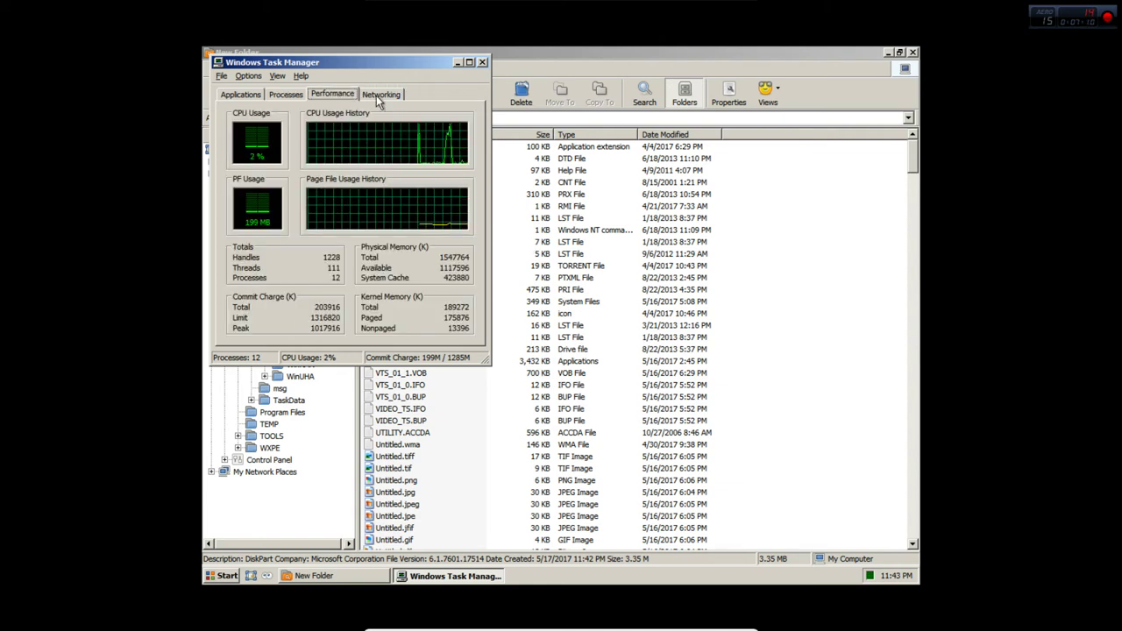
{"action": "left_click", "coordinate": [457, 62]}
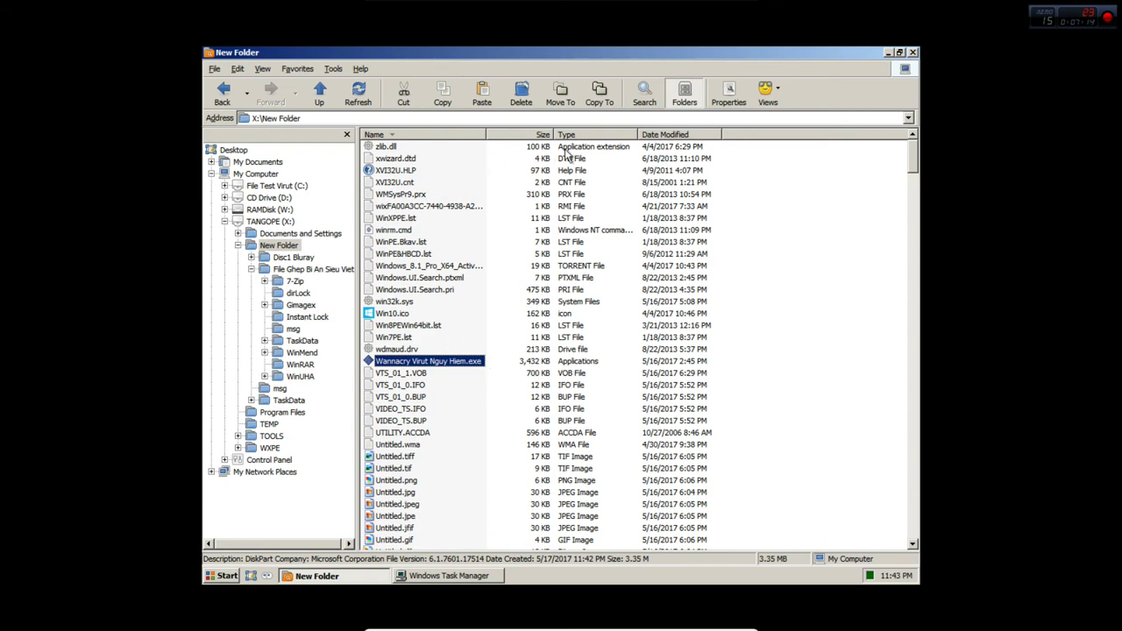
{"action": "left_click", "coordinate": [588, 135]}
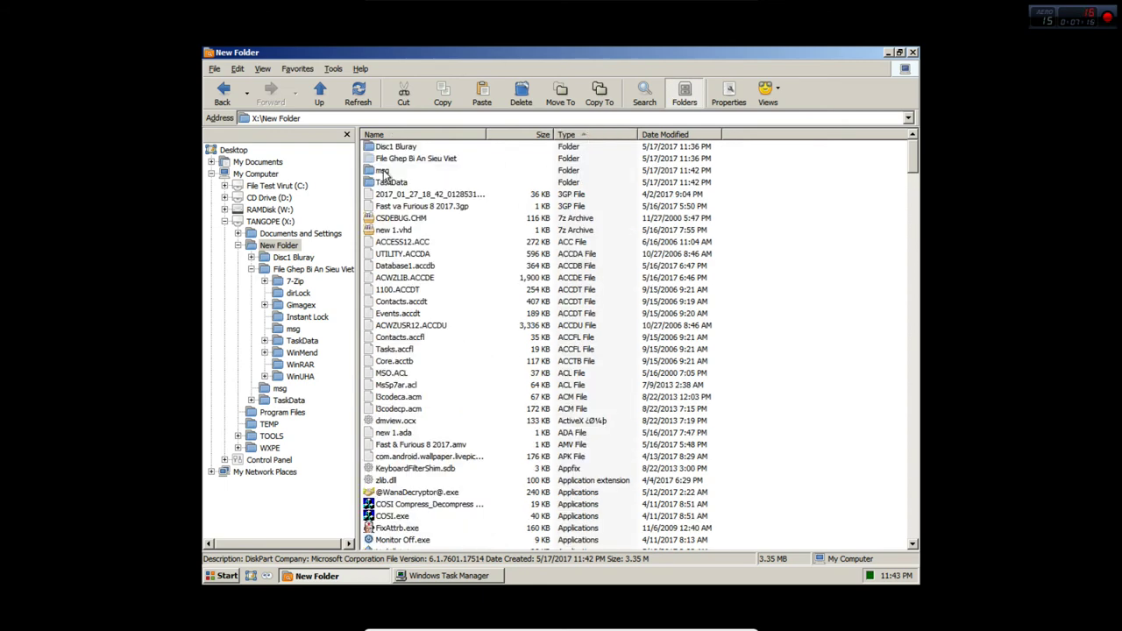
{"action": "left_click", "coordinate": [437, 133]}
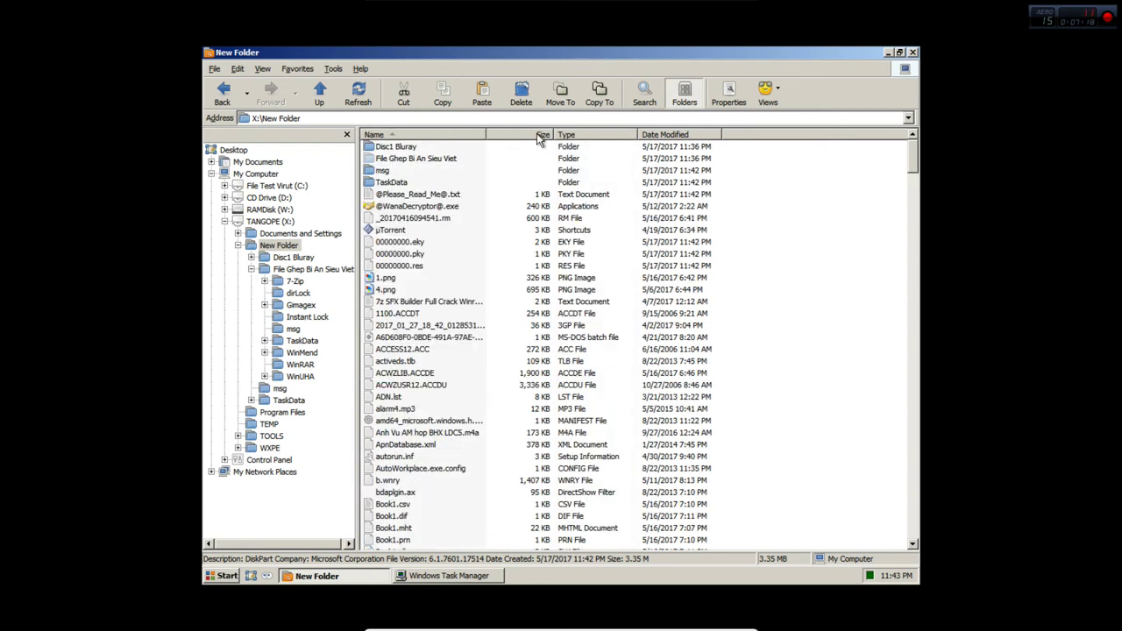
{"action": "double_click", "coordinate": [419, 208]}
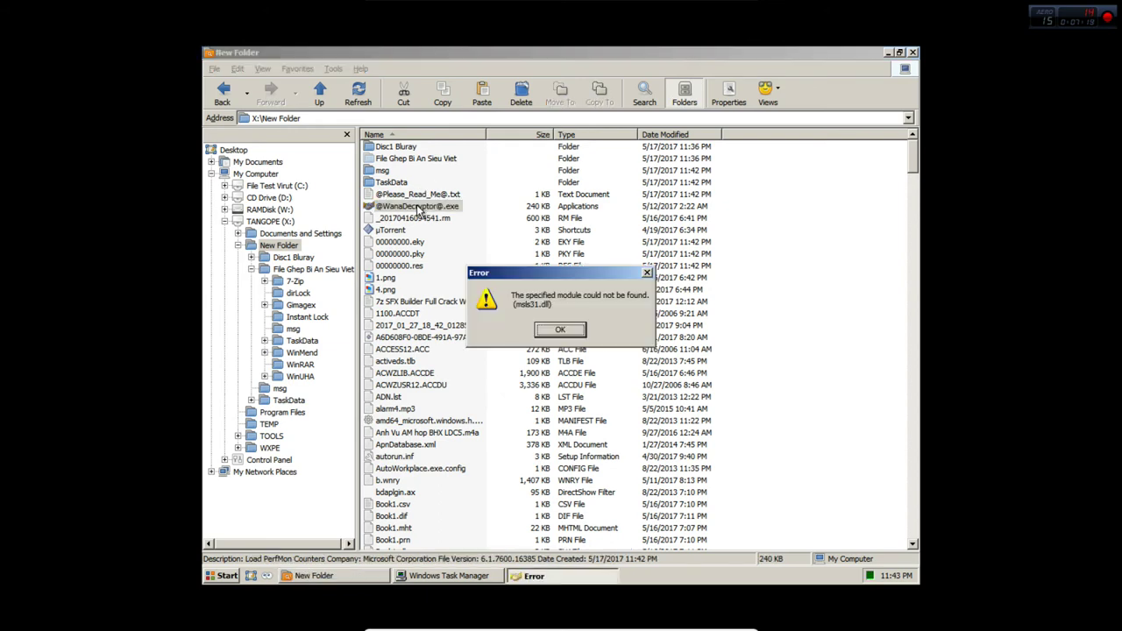
{"action": "left_click", "coordinate": [566, 334]}
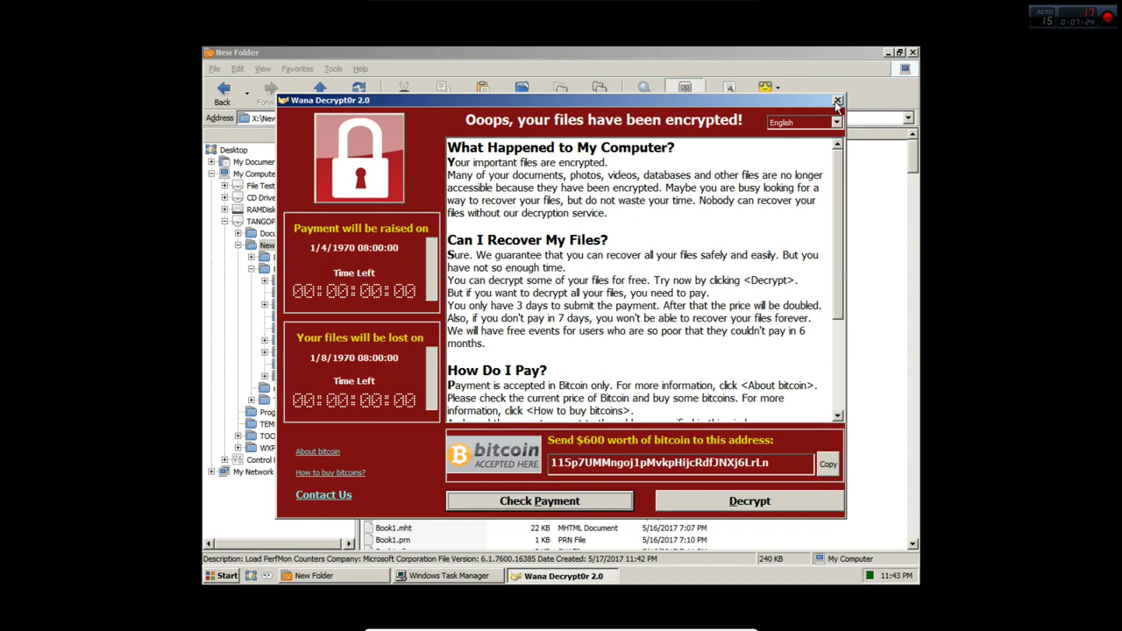
{"action": "left_click", "coordinate": [837, 102]}
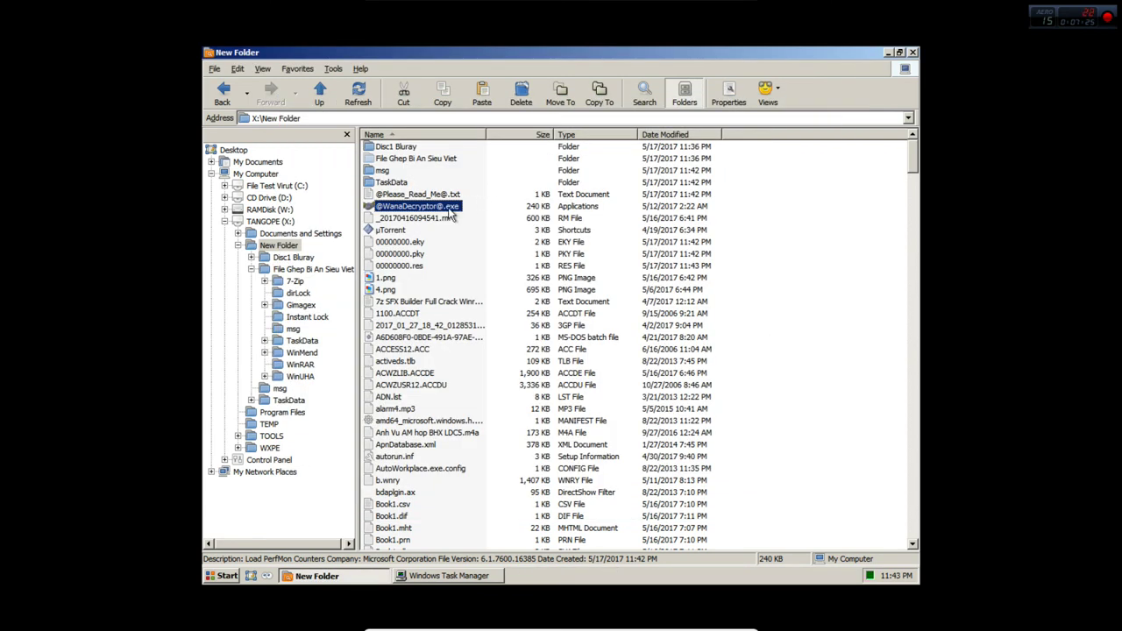
{"action": "double_click", "coordinate": [449, 209]}
{"action": "left_click", "coordinate": [838, 102]}
- Sort New Folder by type and look through the whole file list, checking whether the sample files' names and types were altered
{"action": "left_click", "coordinate": [600, 135]}
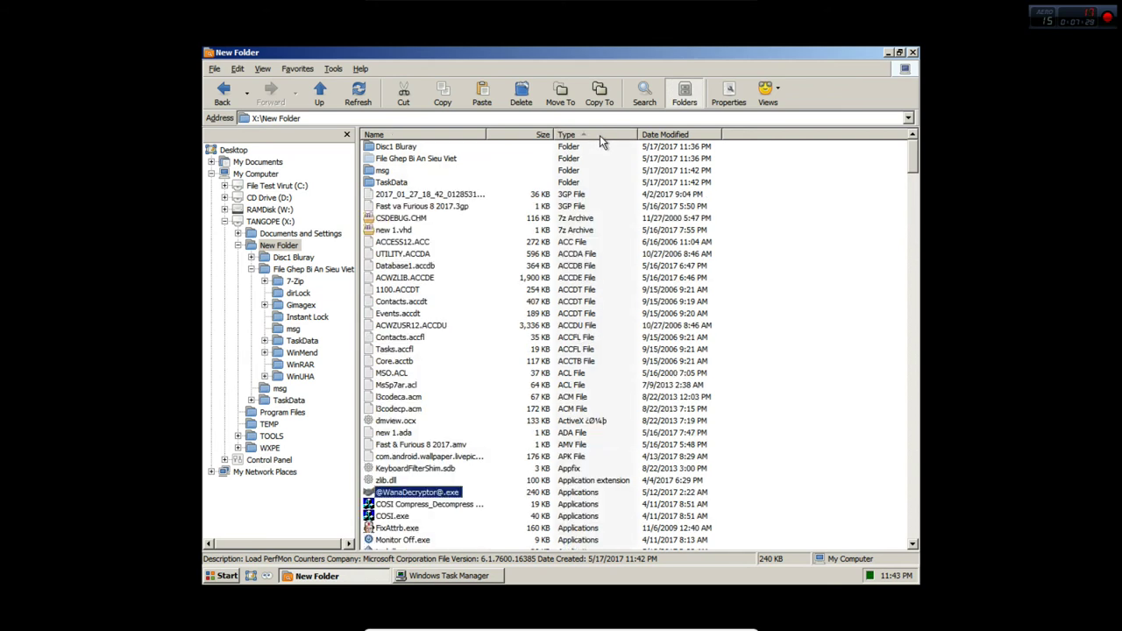
{"action": "left_click", "coordinate": [478, 198]}
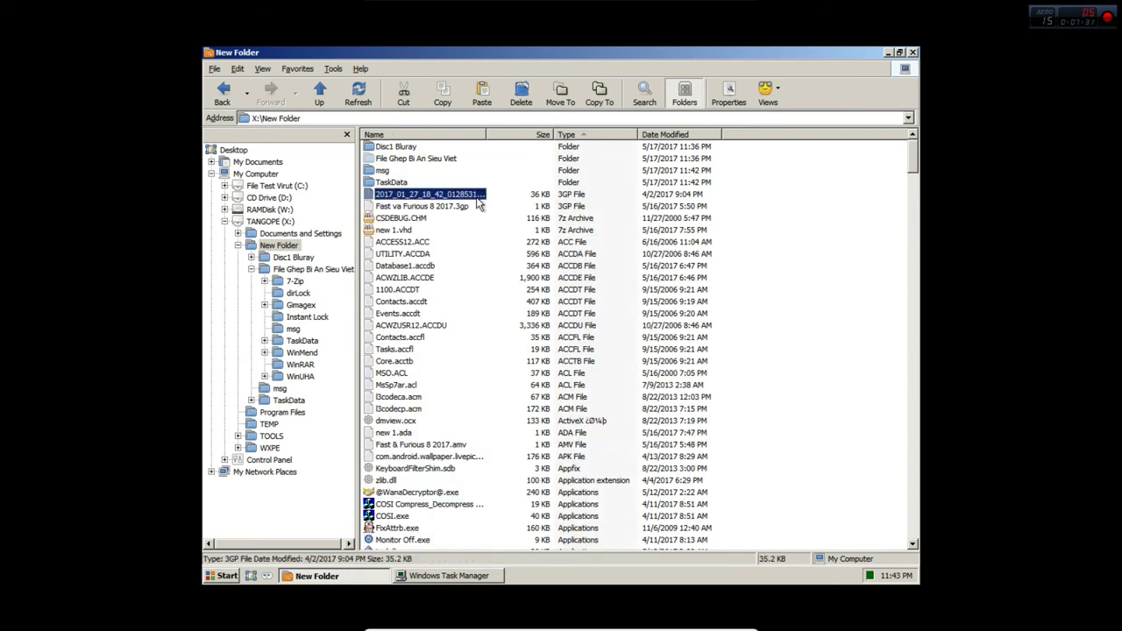
{"action": "type", "text": "mo"}
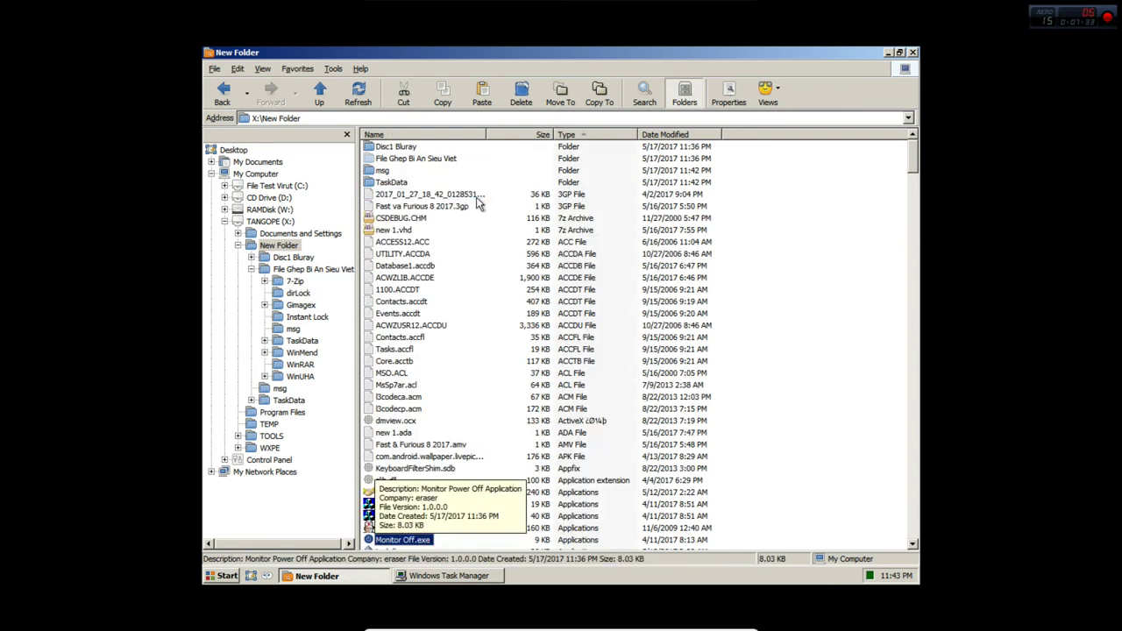
{"action": "key", "text": "Page_Down"}
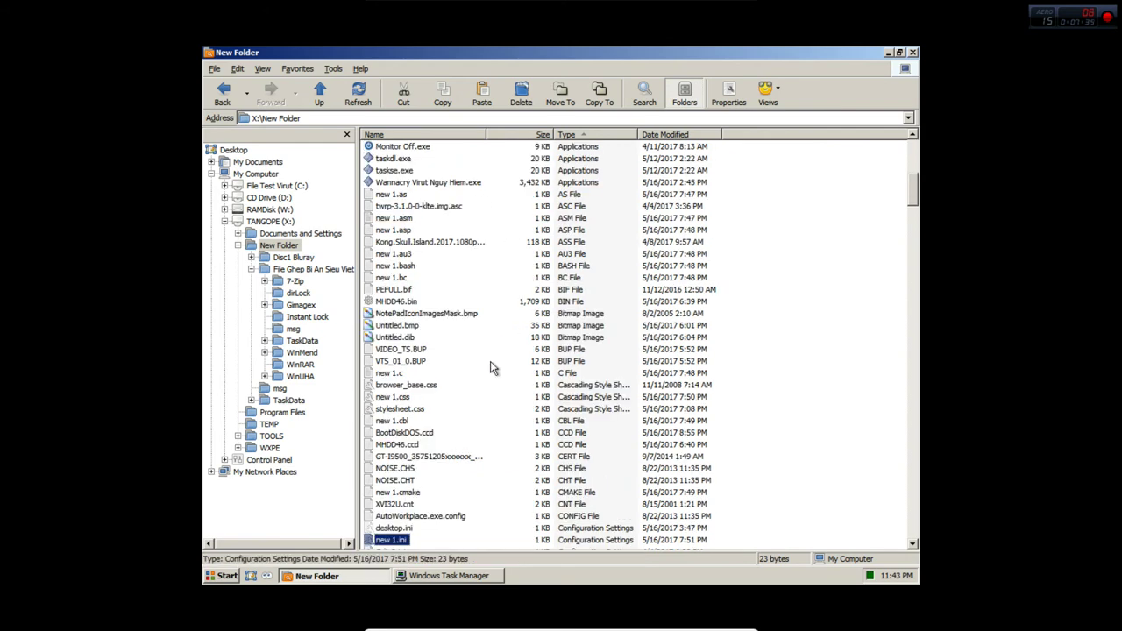
{"action": "key", "text": "Page_Down"}
{"action": "key", "text": "Page_Down"}
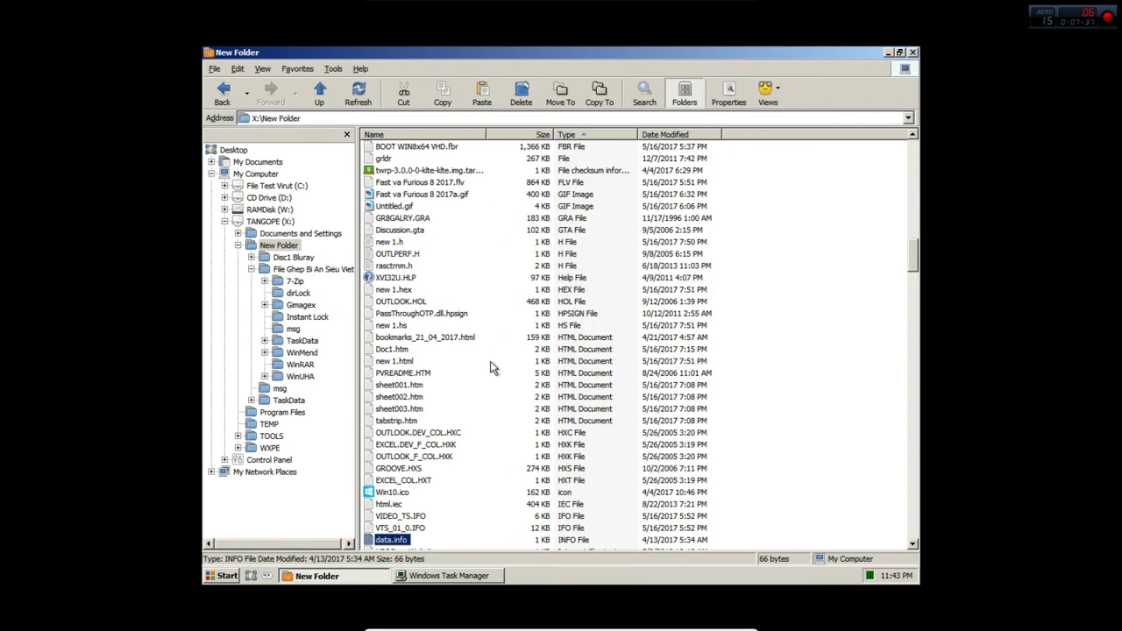
{"action": "key", "text": "Page_Down"}
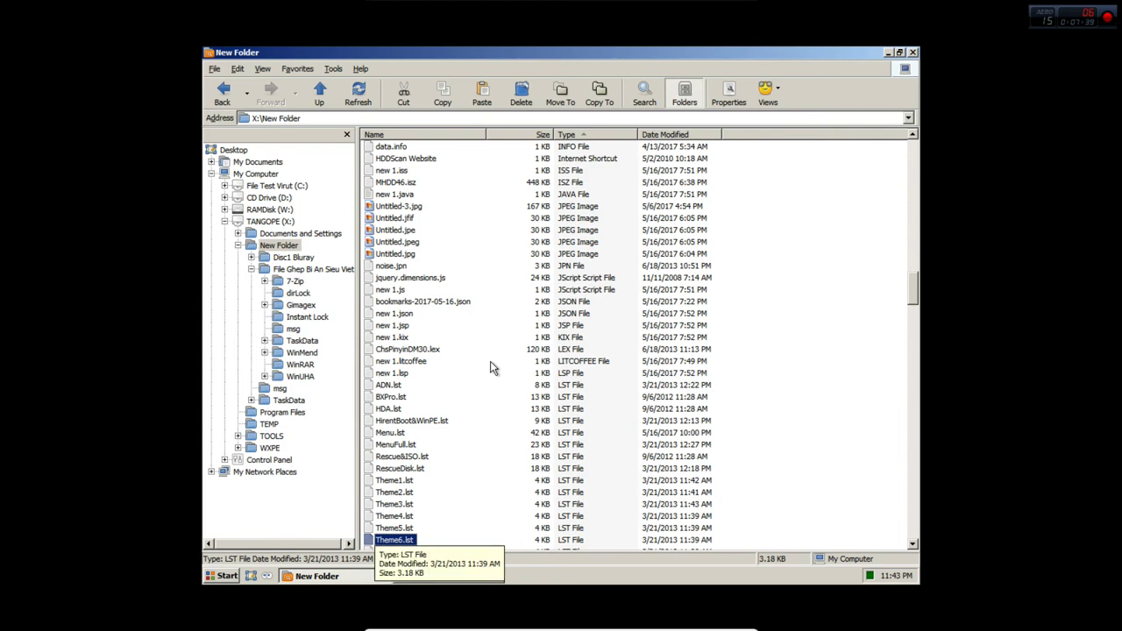
{"action": "key", "text": "Page_Down"}
{"action": "key", "text": "Page_Down"}
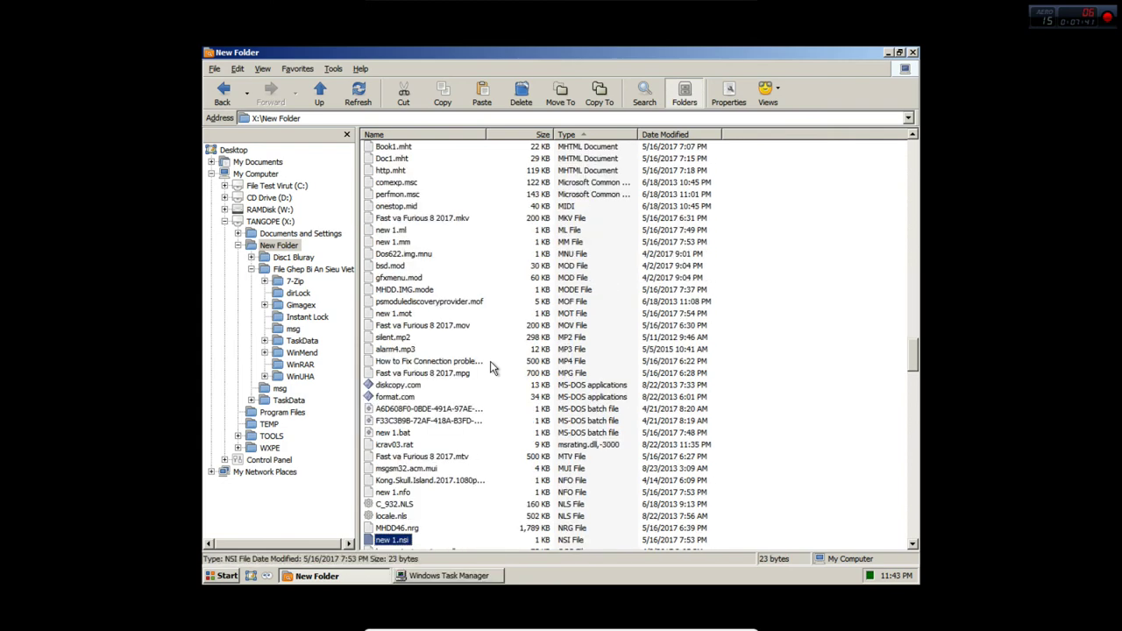
{"action": "key", "text": "Page_Down"}
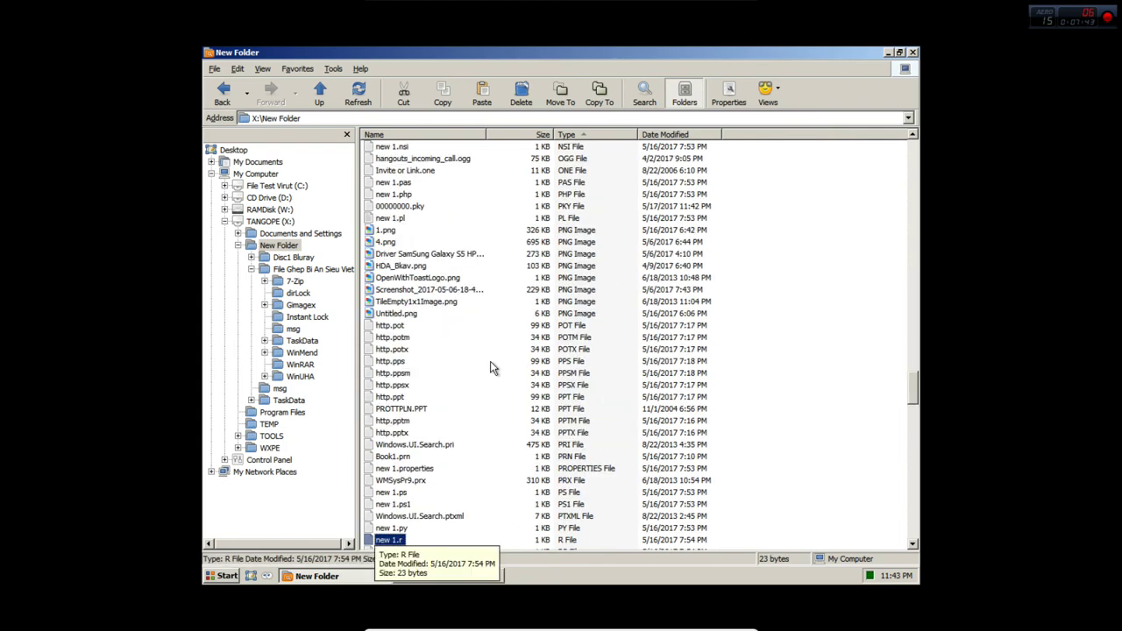
{"action": "key", "text": "Page_Down"}
{"action": "key", "text": "Page_Down"}
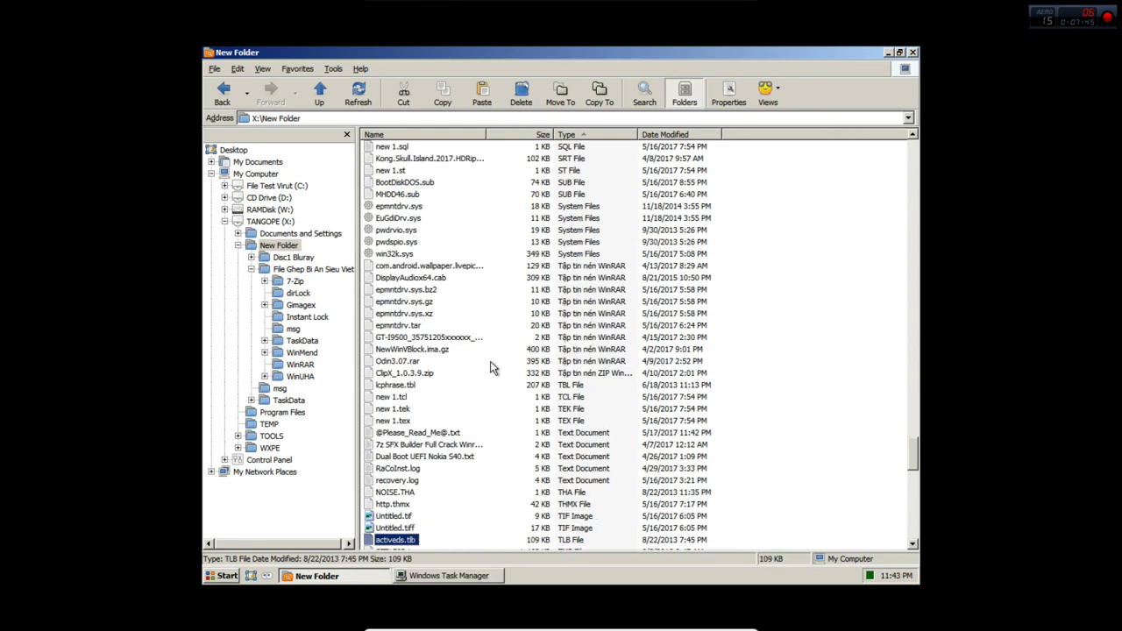
{"action": "key", "text": "Page_Down"}
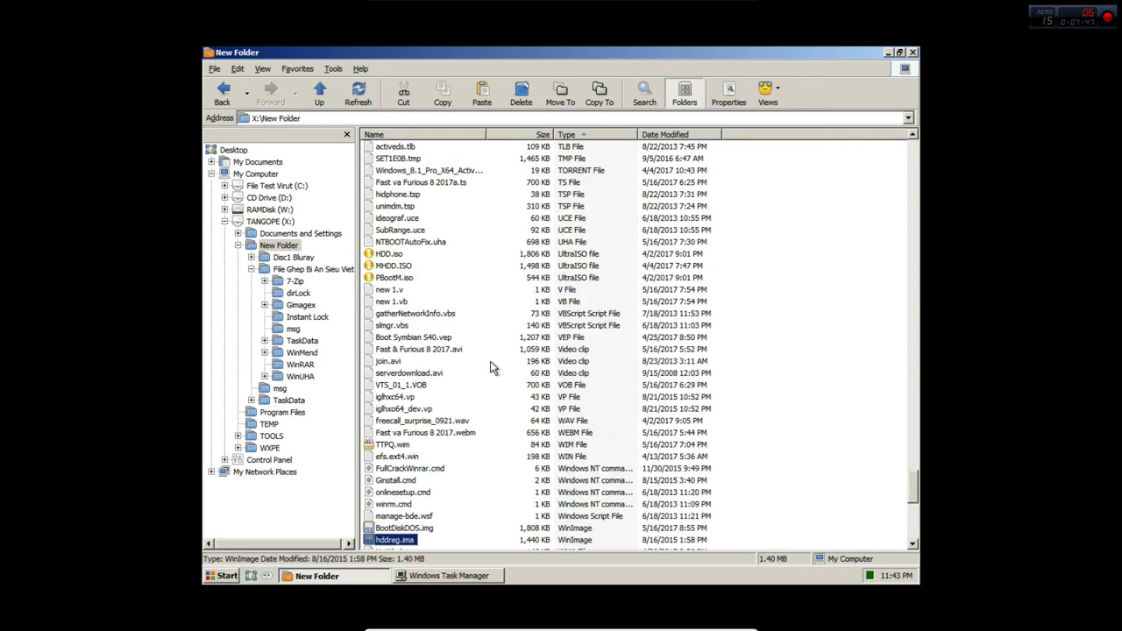
{"action": "key", "text": "Page_Down"}
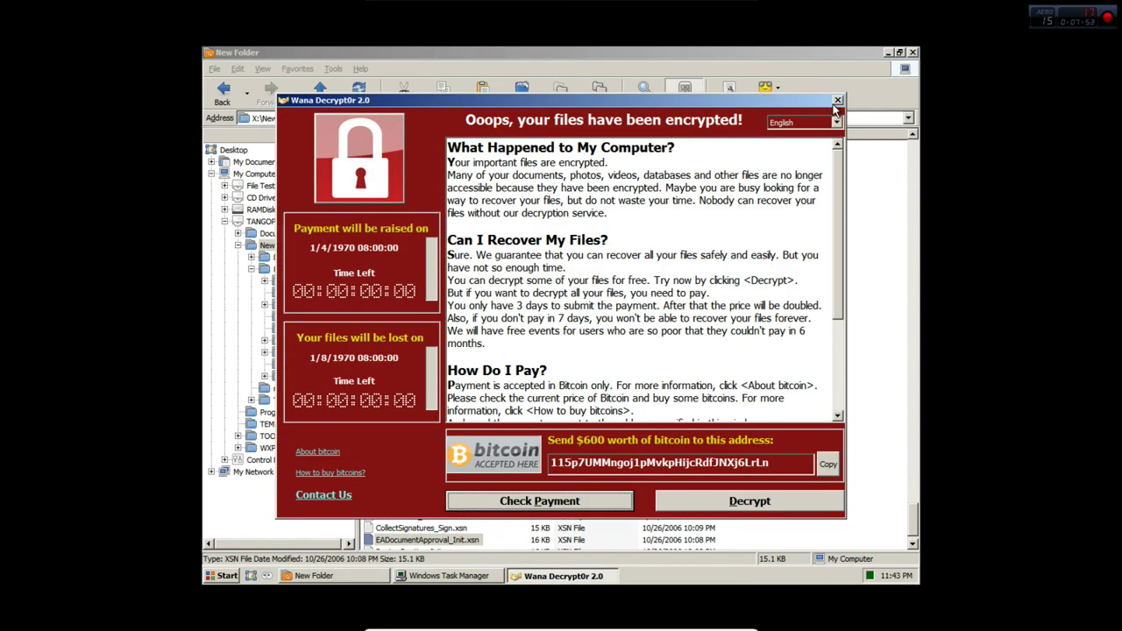
- Close the Wana Decrypt0r 2.0 window and select the WNRY files from b.wnry through u.wnry in New Folder
{"action": "left_click", "coordinate": [836, 102]}
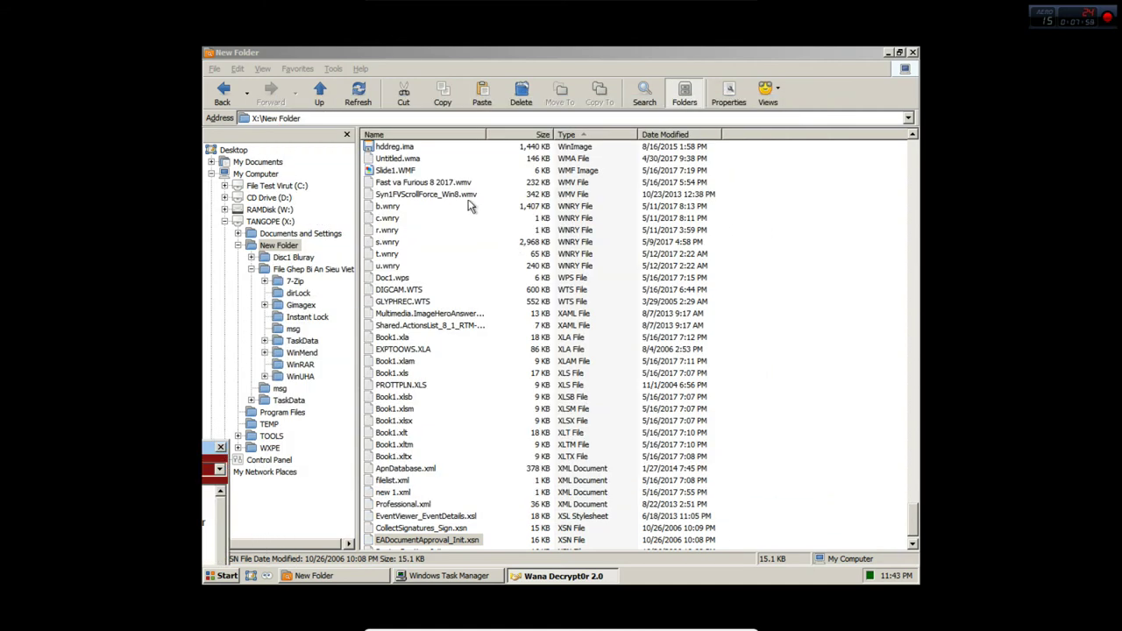
{"action": "left_click", "coordinate": [399, 212]}
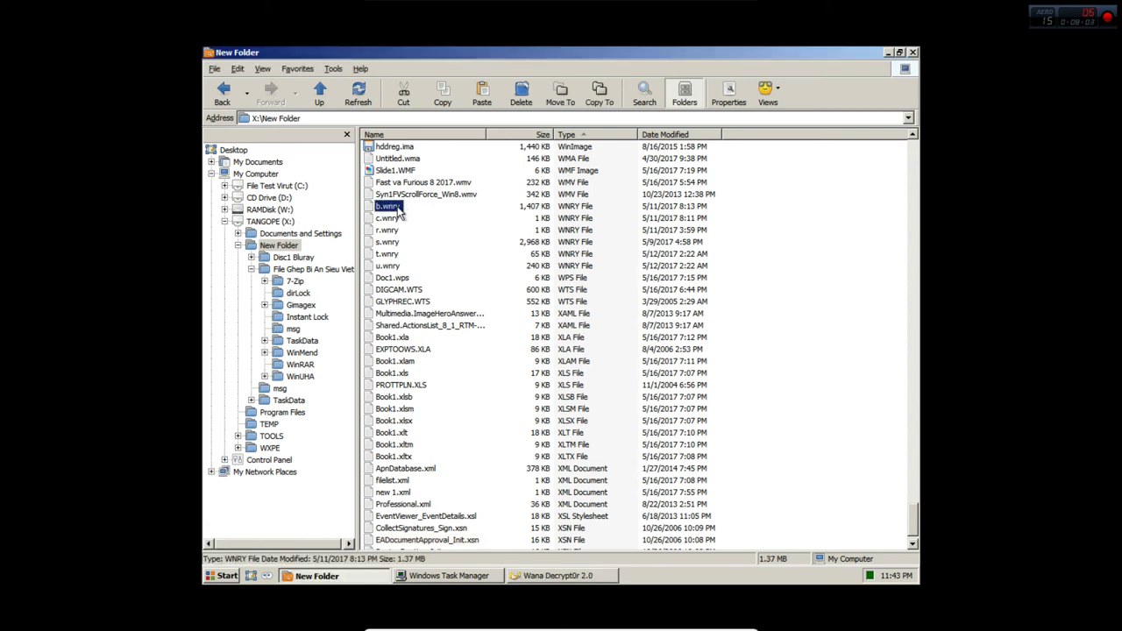
{"action": "key", "text": "Page_Down"}
{"action": "key", "text": "Page_Up"}
{"action": "left_click", "coordinate": [399, 210]}
{"action": "left_click", "coordinate": [401, 267], "text": "shift"}
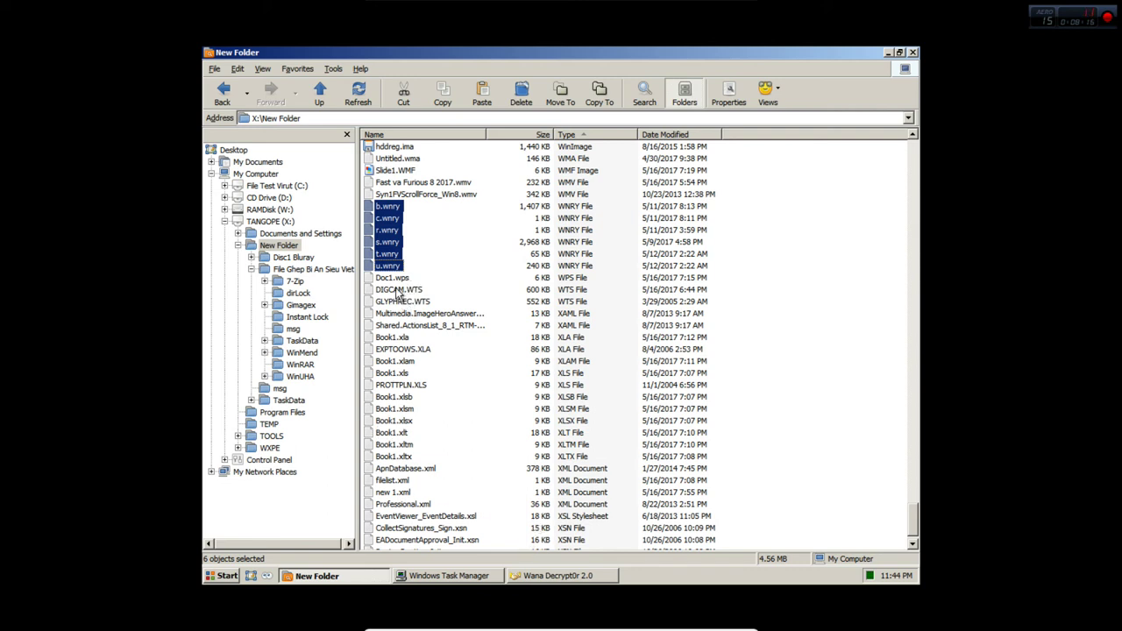
- Open Book1.xlt from New Folder with Notepad and delete all of its text
{"action": "left_click", "coordinate": [397, 433]}
{"action": "right_click", "coordinate": [396, 434]}
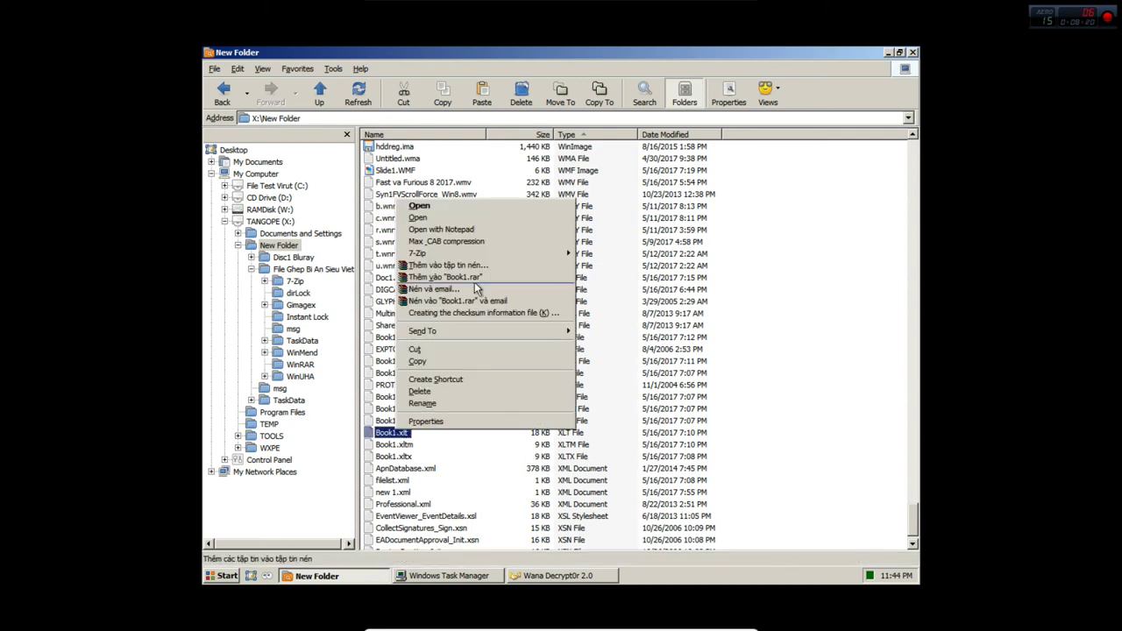
{"action": "left_click", "coordinate": [478, 231]}
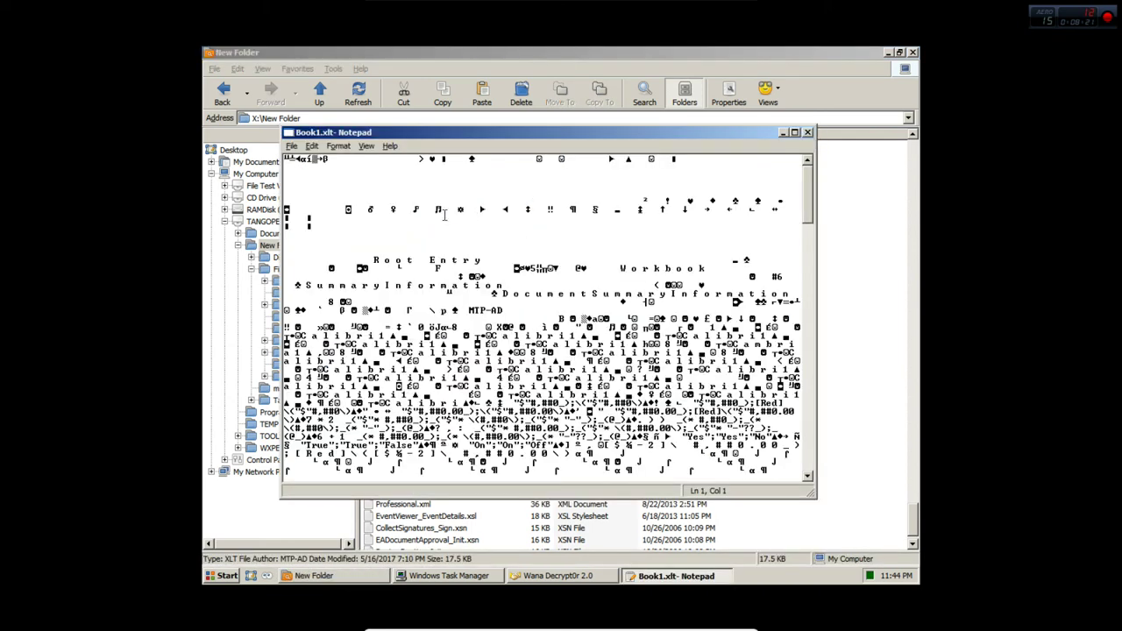
{"action": "key", "text": "ctrl+a"}
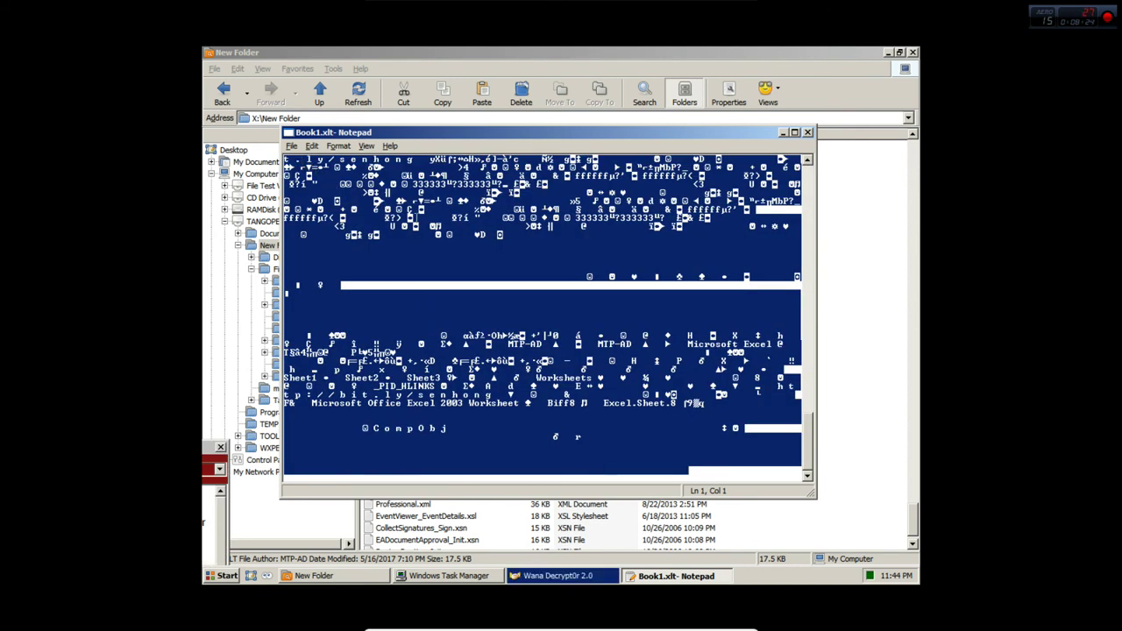
{"action": "key", "text": "Delete"}
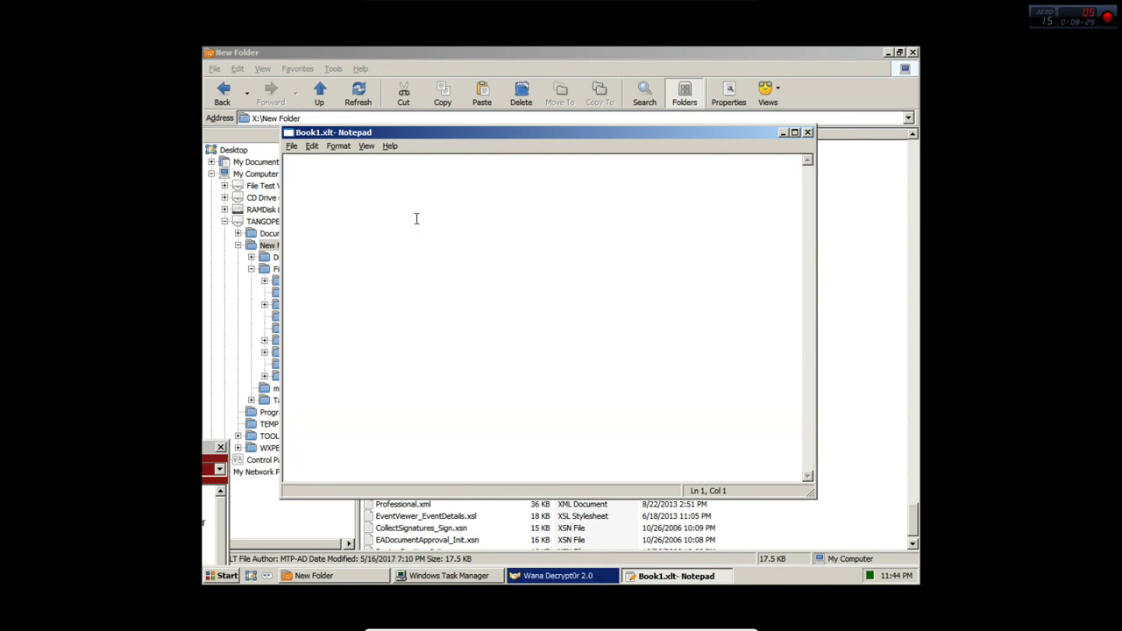
- Set the Notepad font to Tahoma, Bold, in a larger size
{"action": "left_click", "coordinate": [338, 146]}
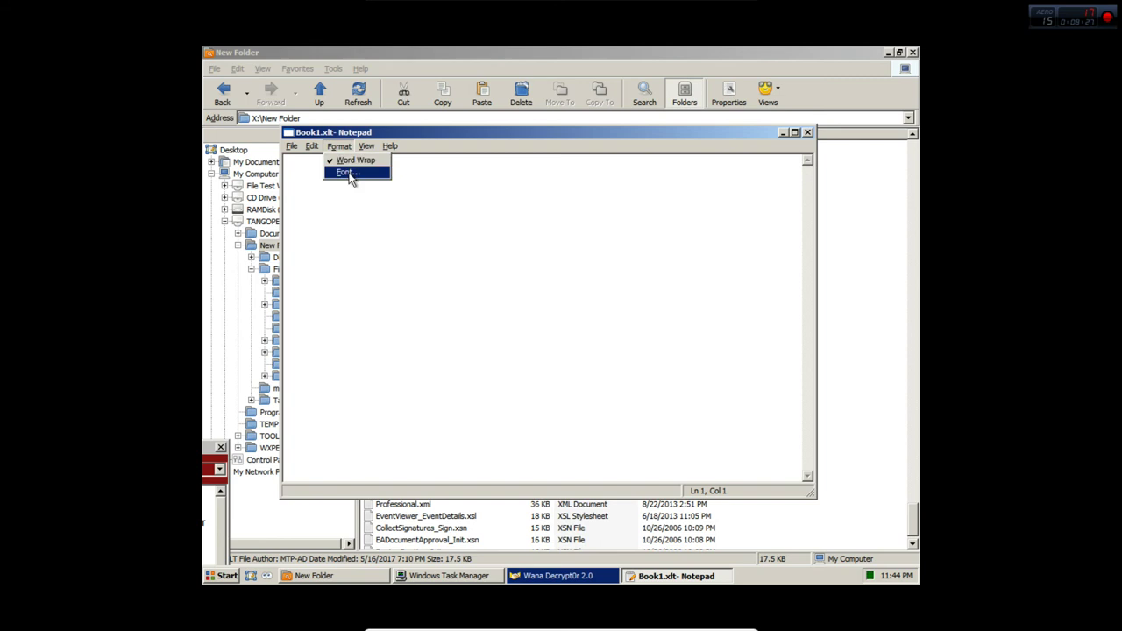
{"action": "left_click", "coordinate": [349, 174]}
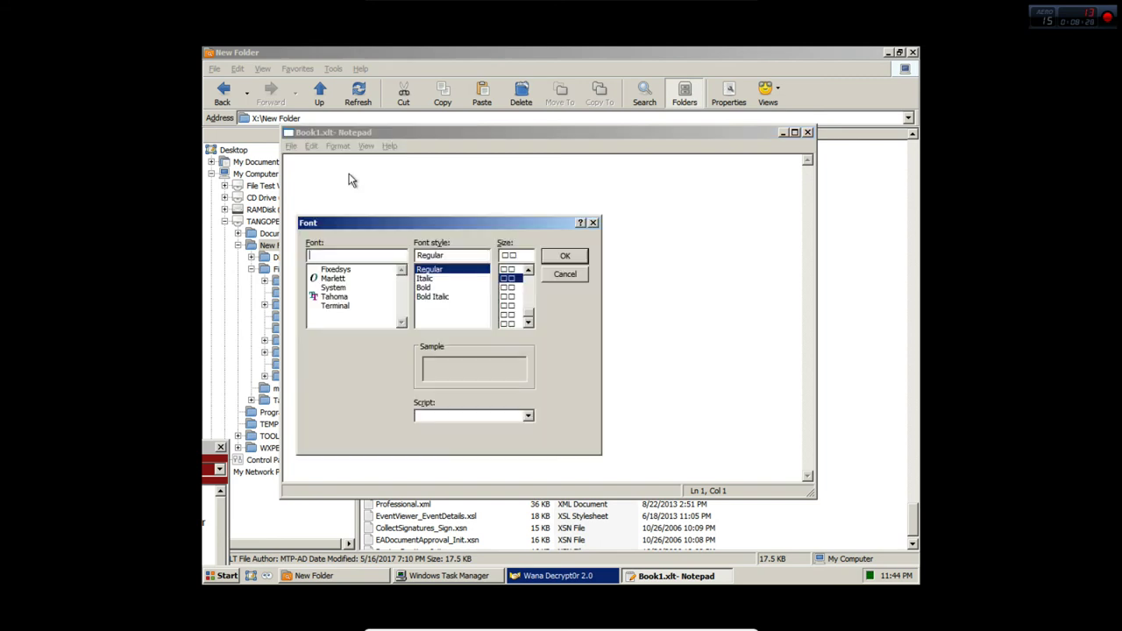
{"action": "left_click", "coordinate": [342, 298]}
{"action": "left_click", "coordinate": [429, 289]}
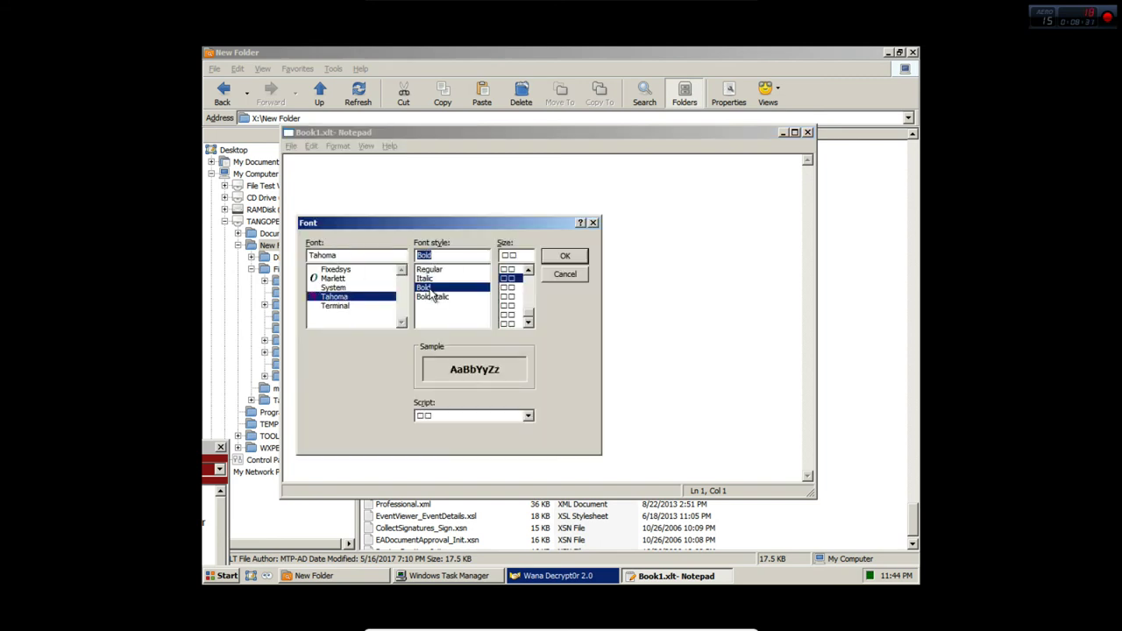
{"action": "left_click", "coordinate": [517, 317]}
{"action": "left_click", "coordinate": [513, 297]}
{"action": "left_click", "coordinate": [513, 272]}
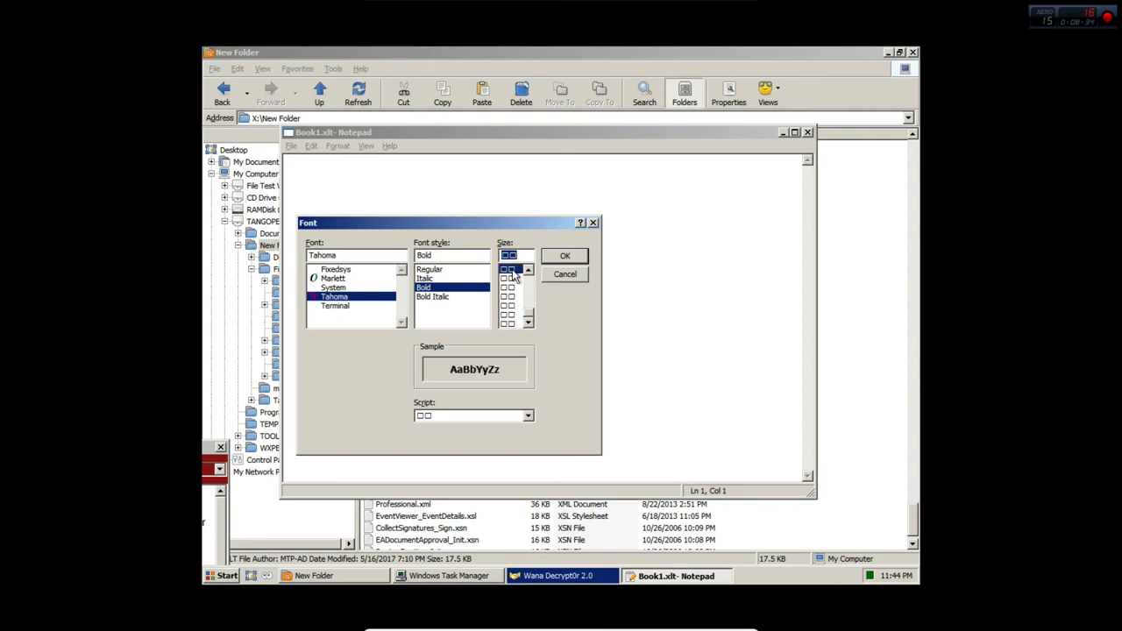
{"action": "left_click", "coordinate": [528, 269]}
{"action": "left_click", "coordinate": [508, 269]}
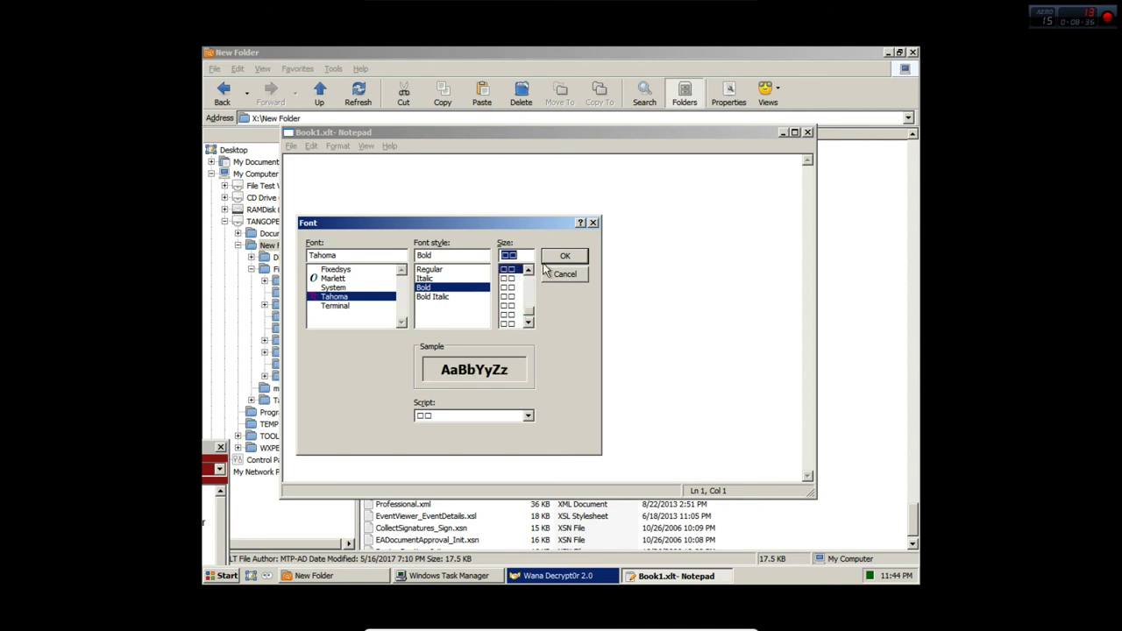
{"action": "left_click", "coordinate": [562, 256]}
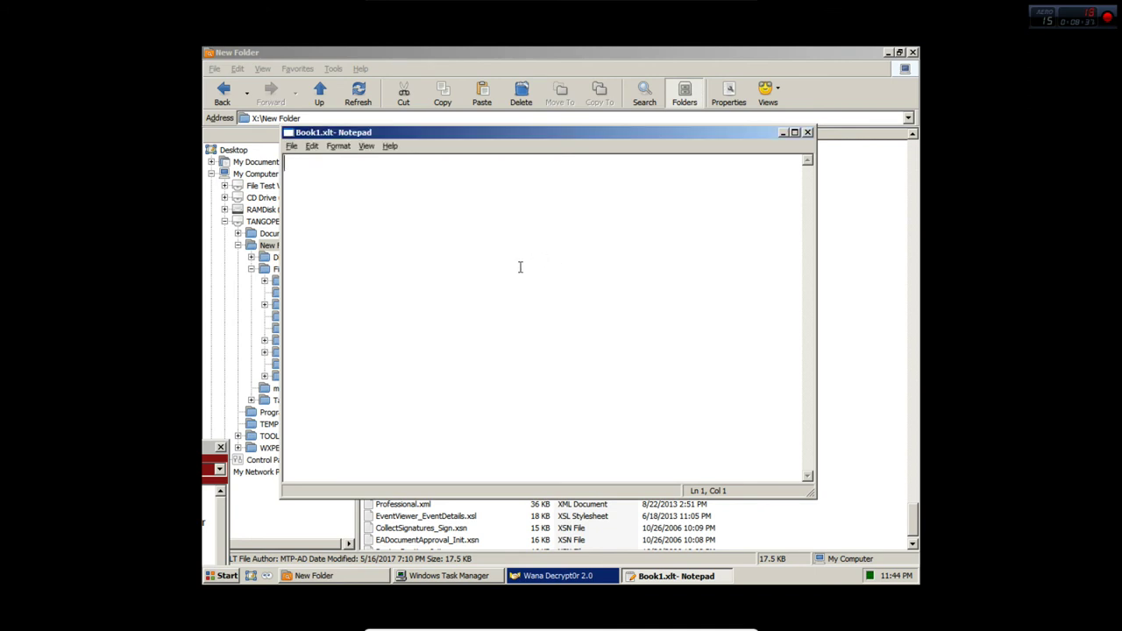
- Write "Cac ban thay roi a! chi can minh xoa cac file.dll nhu bao loi la Wannacry khong" in the empty document
{"action": "type", "text": "Cac ban thay "}
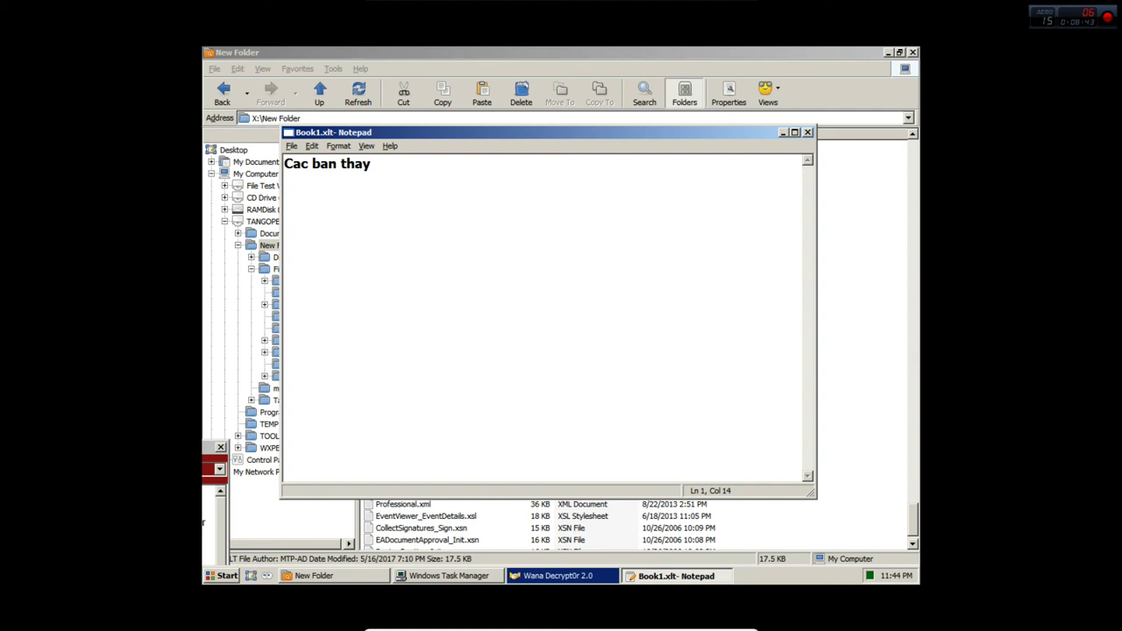
{"action": "type", "text": "roi a! chi can minh xoa"}
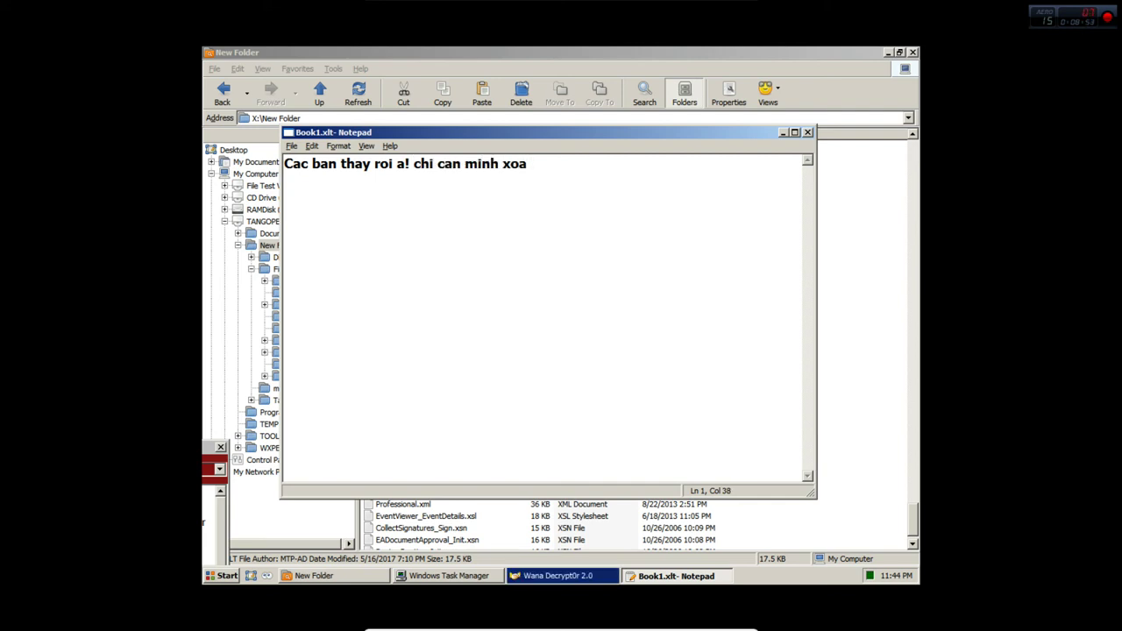
{"action": "type", "text": " cac file.dll n"}
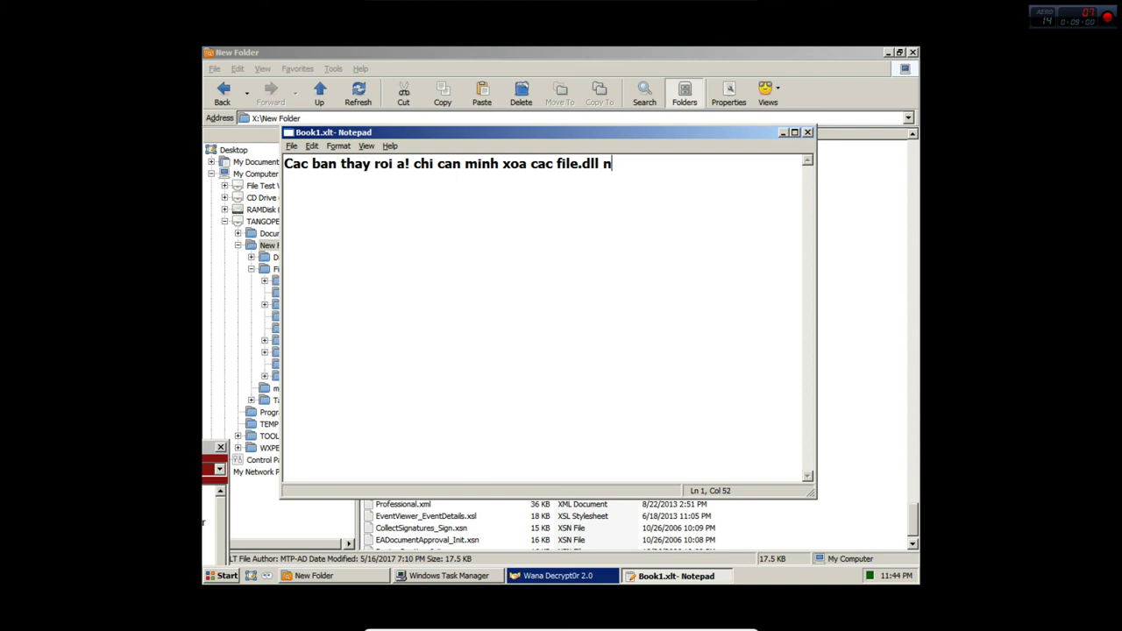
{"action": "type", "text": "hu bao loi la Wann"}
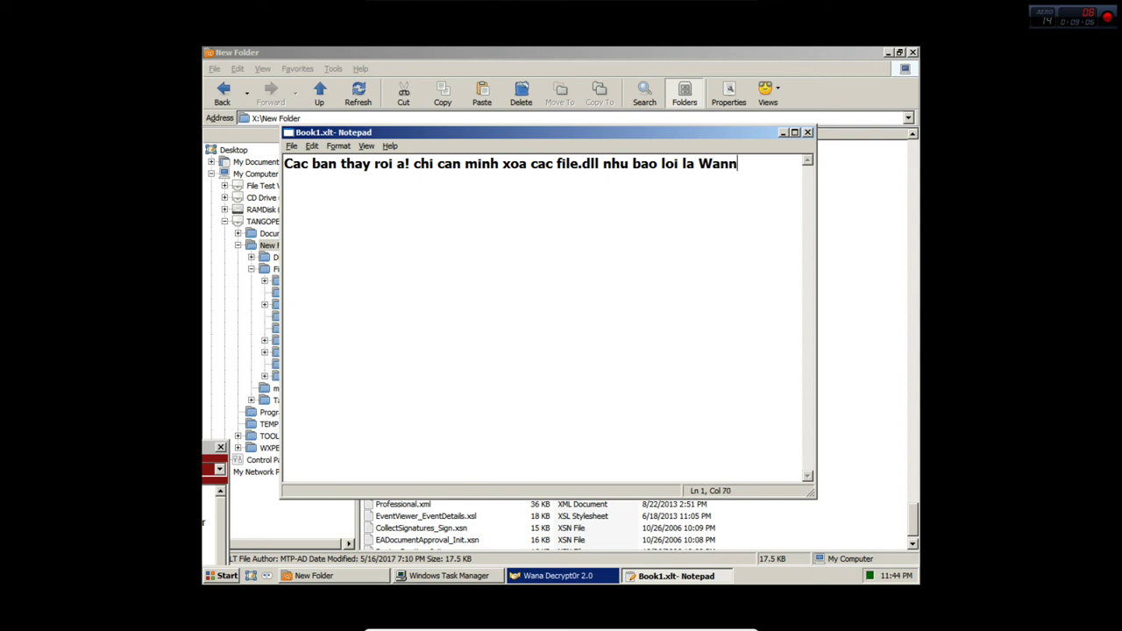
{"action": "type", "text": "acry khong "}
- Complete the sentence with "lam gi anh huong den nhung file quan trong a!"
{"action": "type", "text": "lam "}
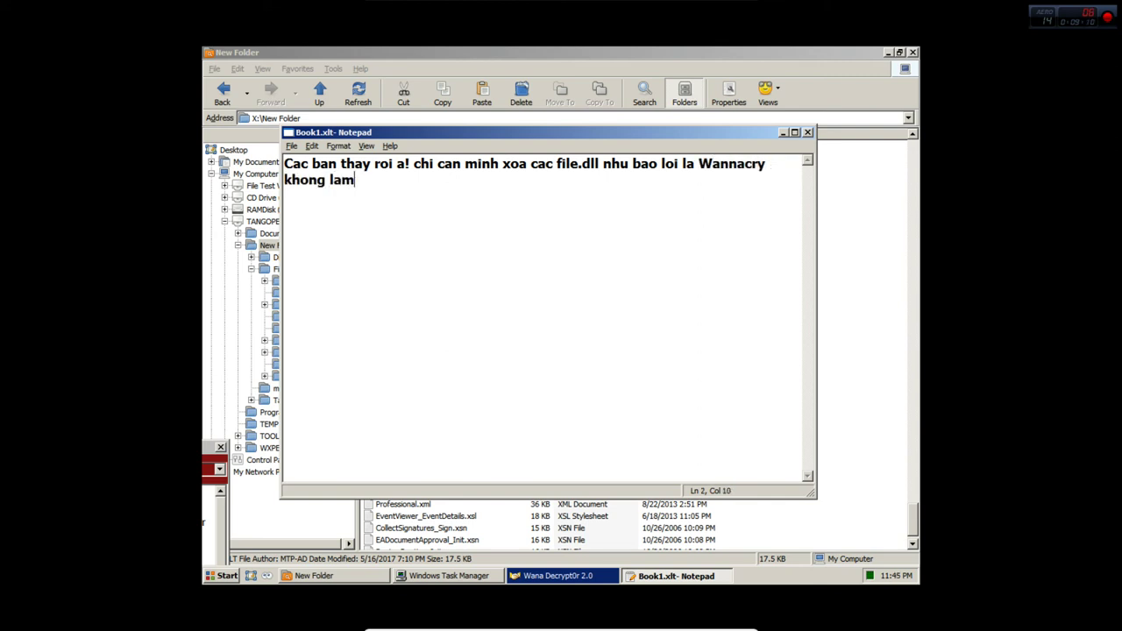
{"action": "type", "text": "gi anh huong d"}
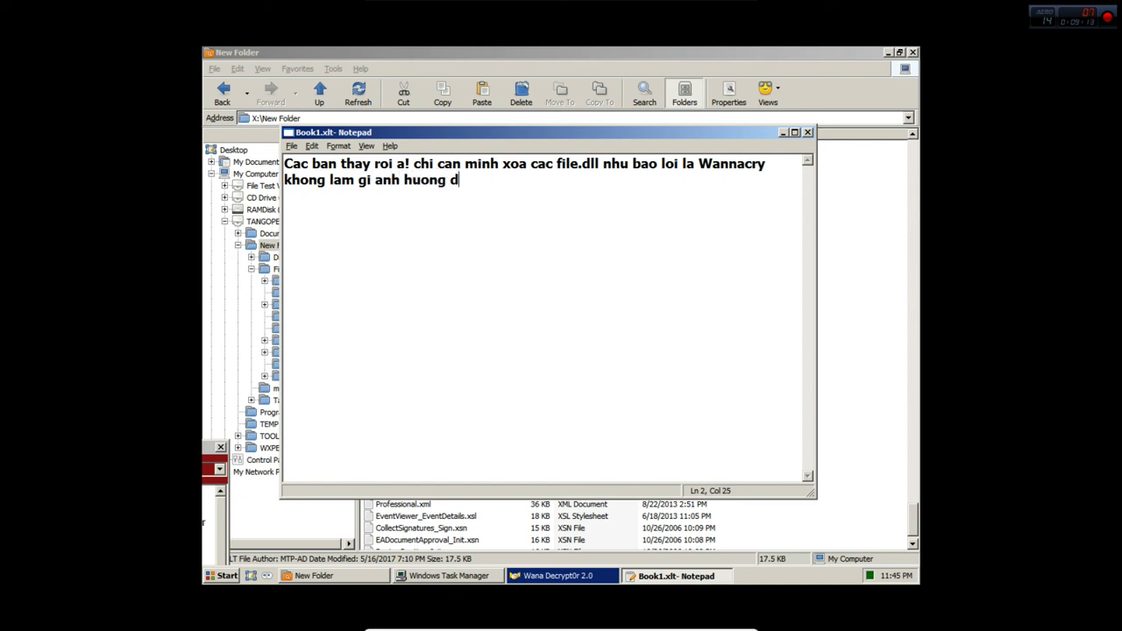
{"action": "type", "text": "en nhung file "}
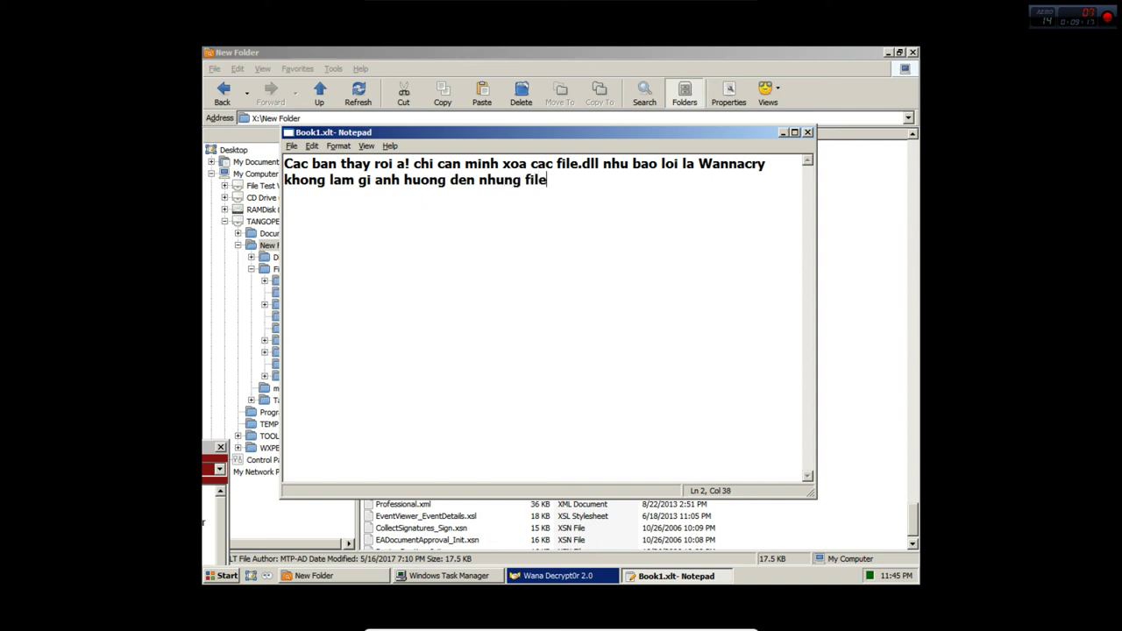
{"action": "type", "text": "quan trong a"}
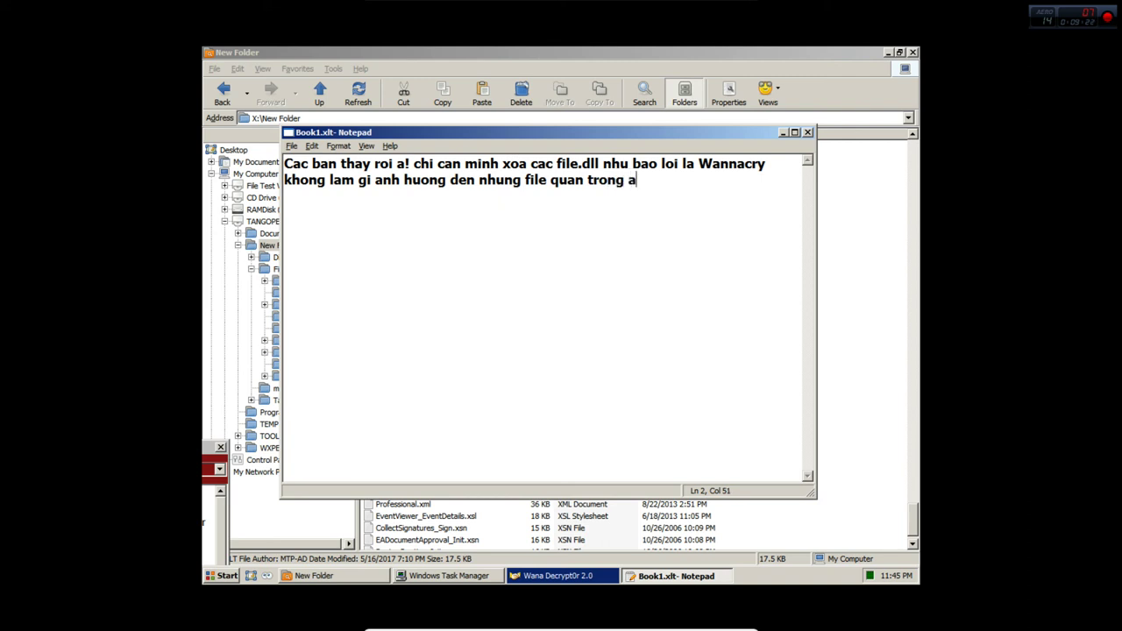
{"action": "type", "text": "!"}
- Add a new line to the note reading "Truoc khi kich hoat no ban nen test tren may ao nhu minh nhe!"
{"action": "key", "text": "Return"}
{"action": "type", "text": "Truoc khi k"}
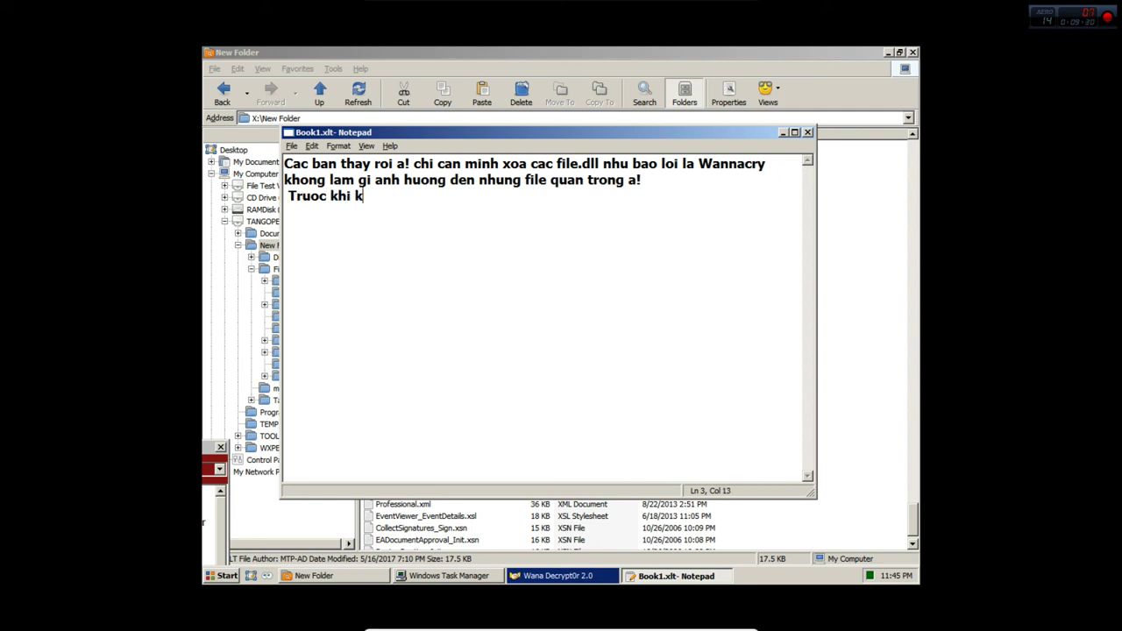
{"action": "type", "text": "ich hoat no "}
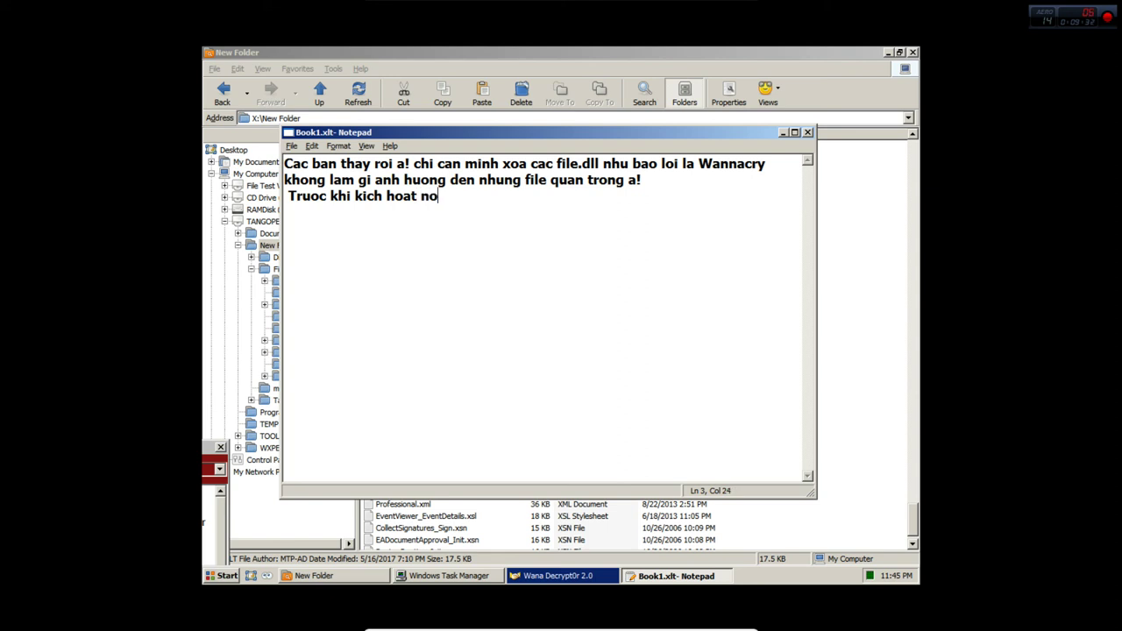
{"action": "type", "text": "ban nen yes"}
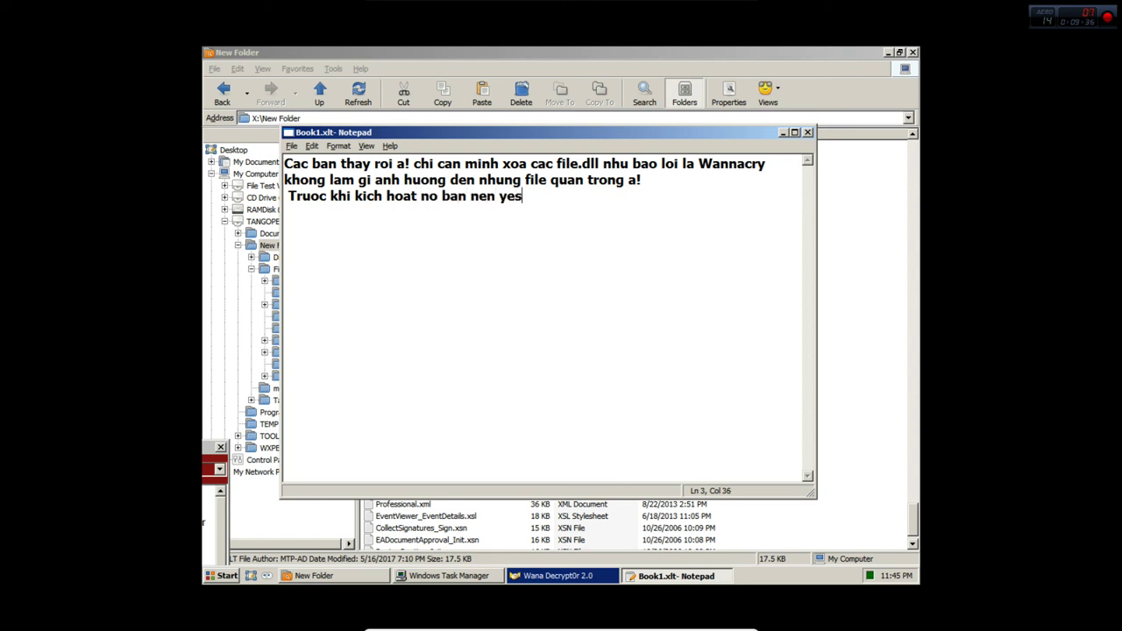
{"action": "key", "text": "BackSpace"}
{"action": "key", "text": "BackSpace"}
{"action": "key", "text": "BackSpace"}
{"action": "type", "text": "test tren may "}
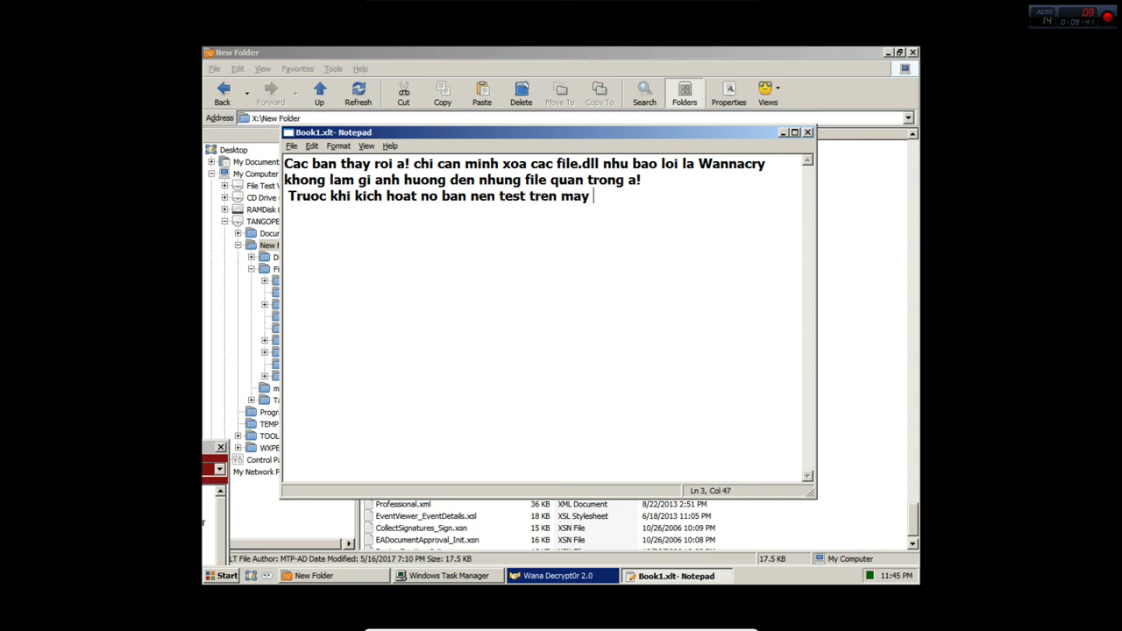
{"action": "type", "text": "ao nhu minh nh"}
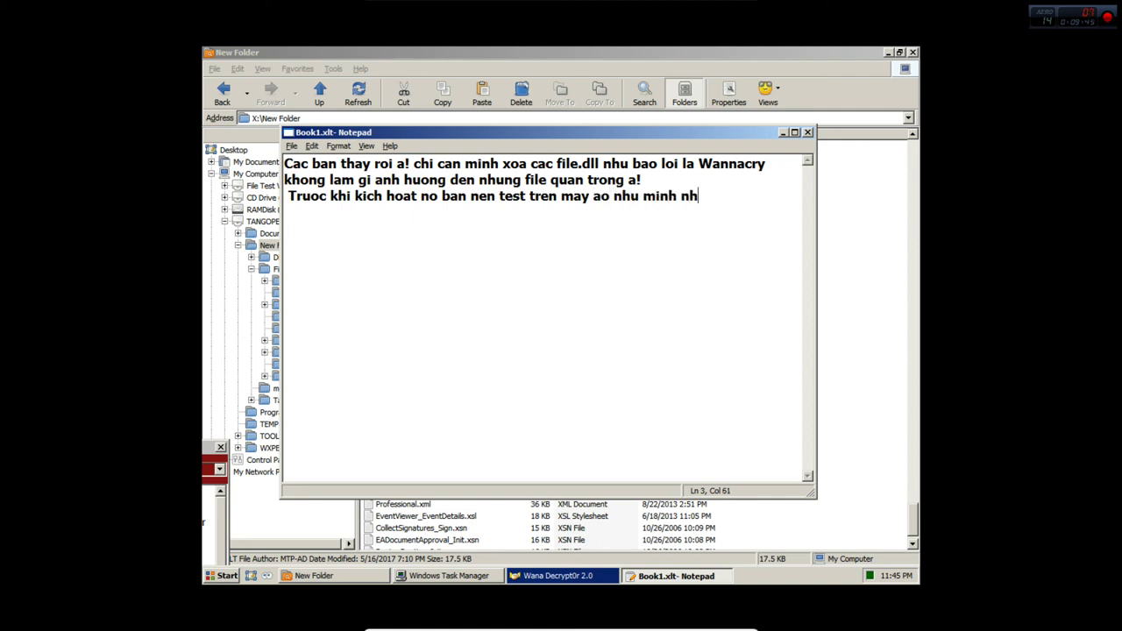
{"action": "type", "text": "e"}
- Add the closing line "Xin chao va hen gap lai cac ban trong video lan sau!!!" and take the virtual machine out of full-screen mode
{"action": "type", "text": "Xin "}
{"action": "type", "text": "cha"}
{"action": "type", "text": "o "}
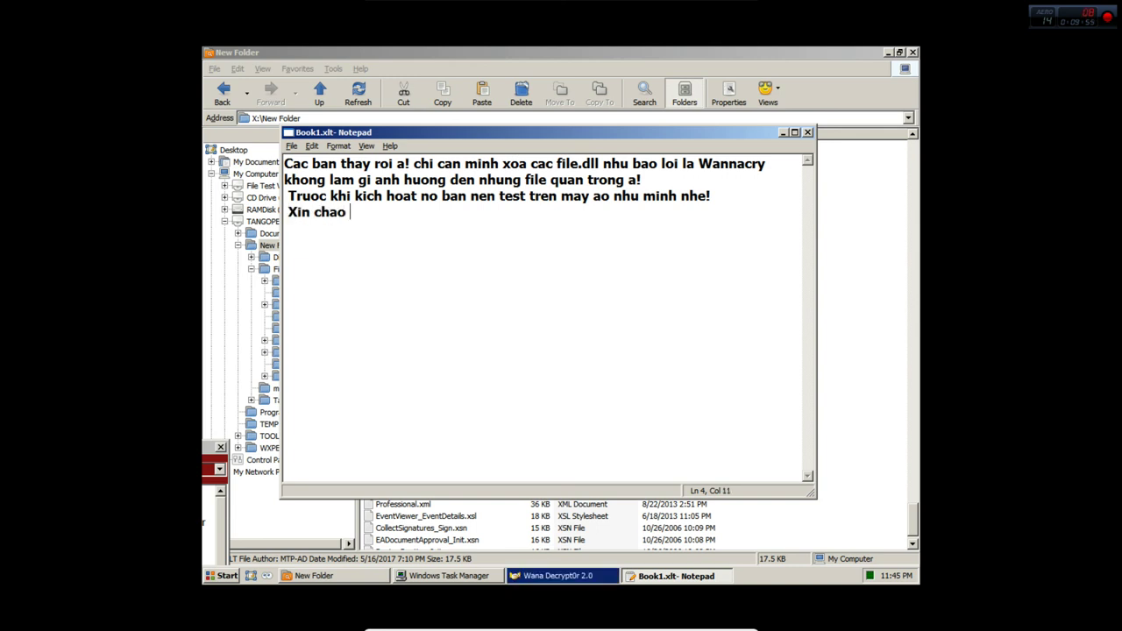
{"action": "type", "text": "va hen gpal"}
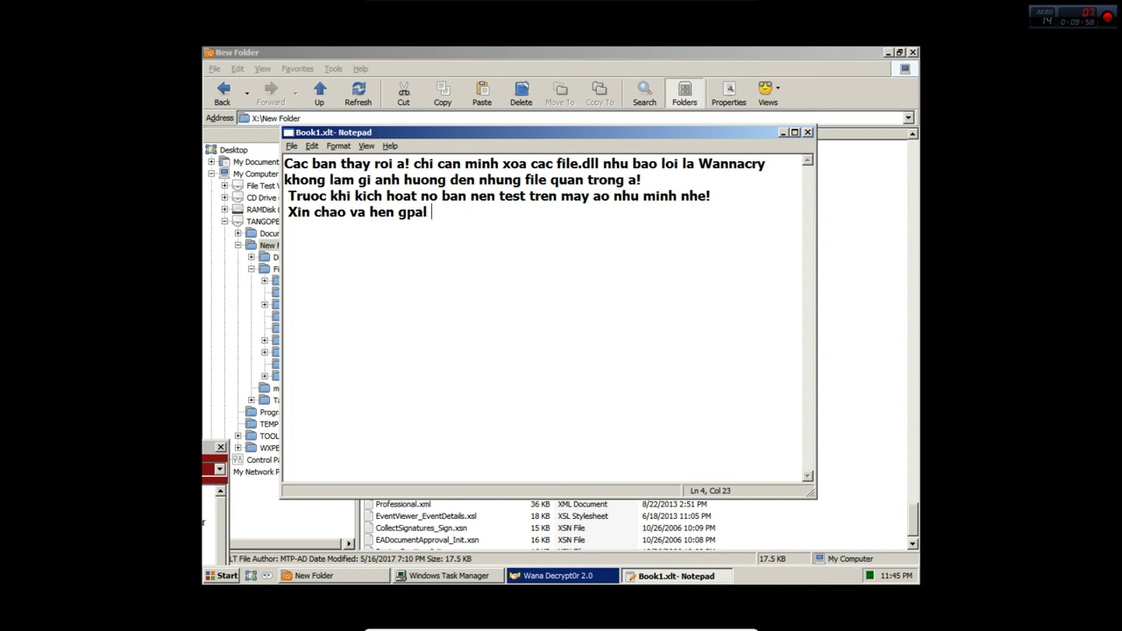
{"action": "key", "text": "BackSpace"}
{"action": "key", "text": "BackSpace"}
{"action": "key", "text": "BackSpace"}
{"action": "key", "text": "BackSpace"}
{"action": "type", "text": "ap lai cac ba"}
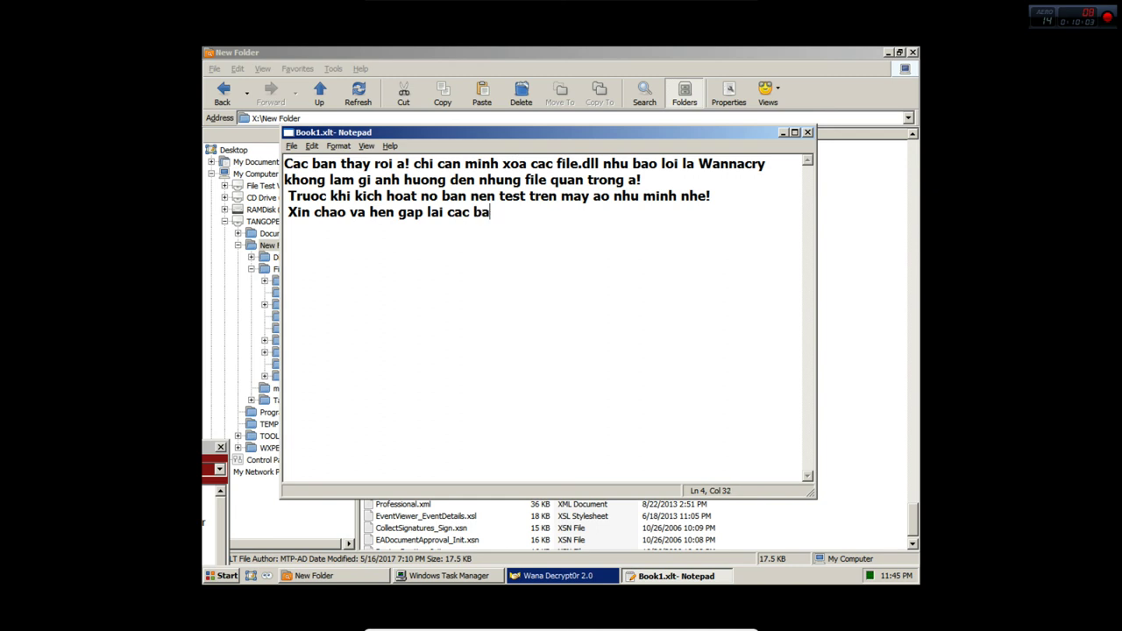
{"action": "type", "text": "n trong video lan "}
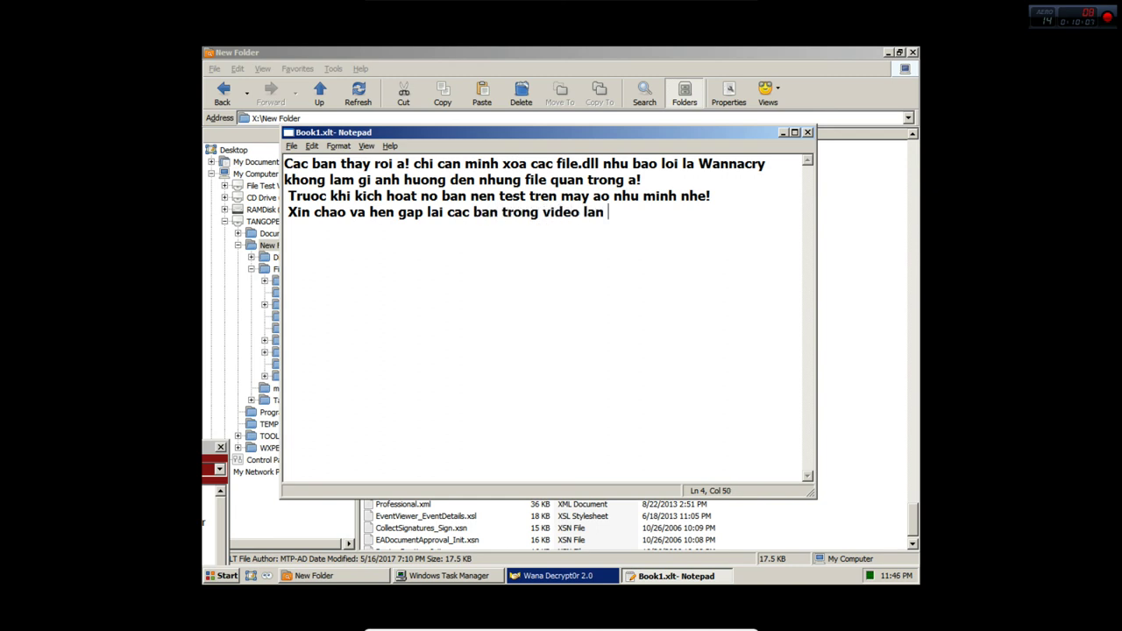
{"action": "type", "text": "sau!!!"}
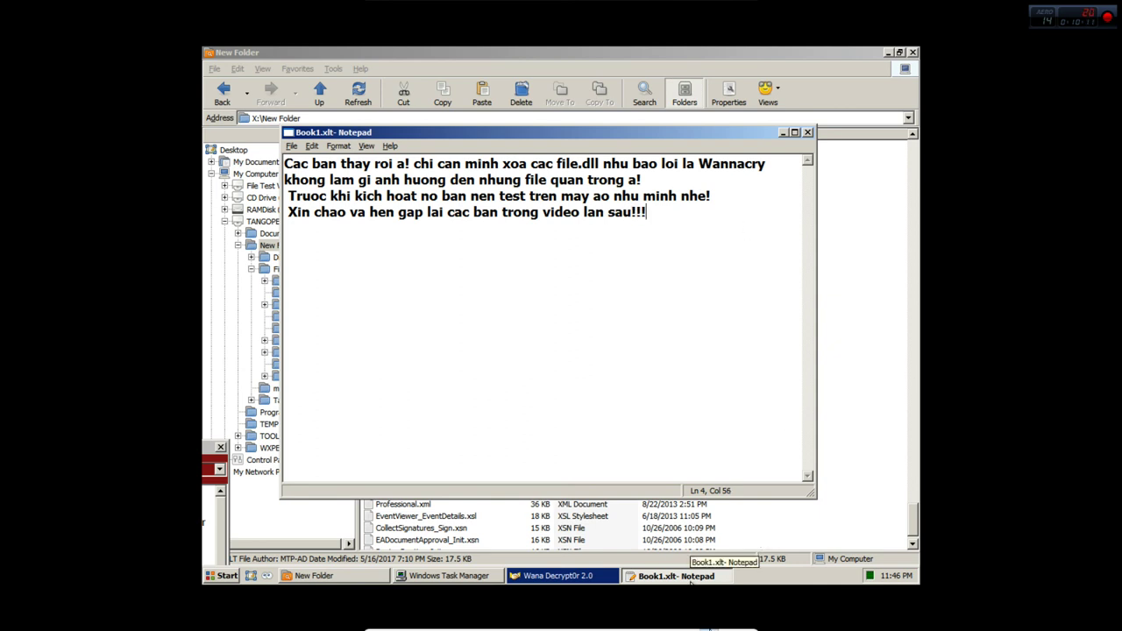
{"action": "left_click", "coordinate": [724, 624]}
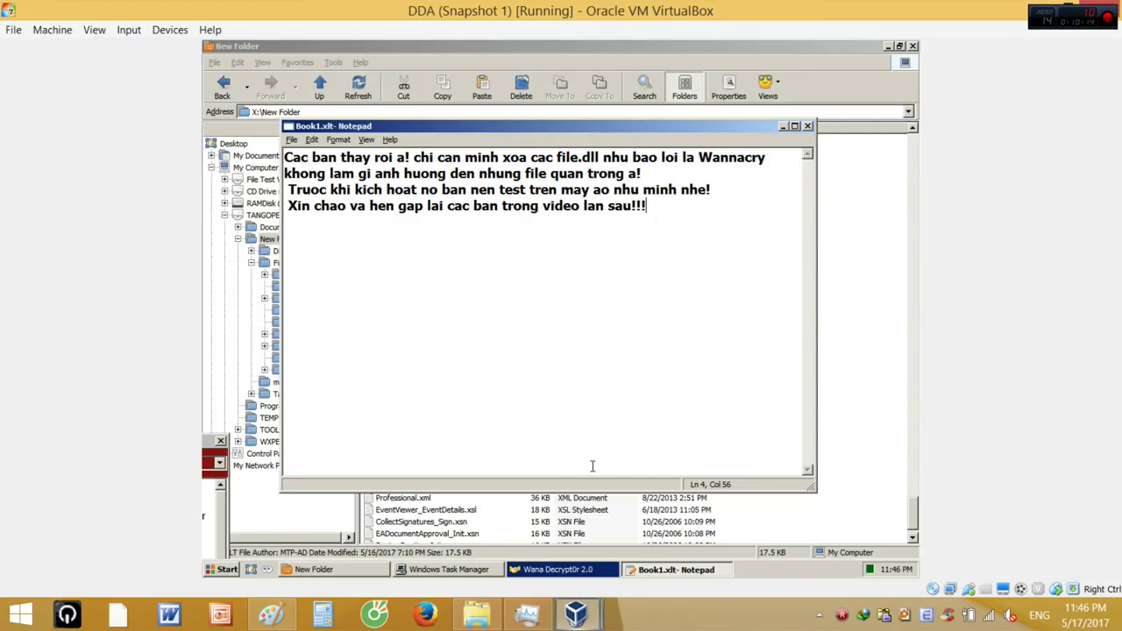